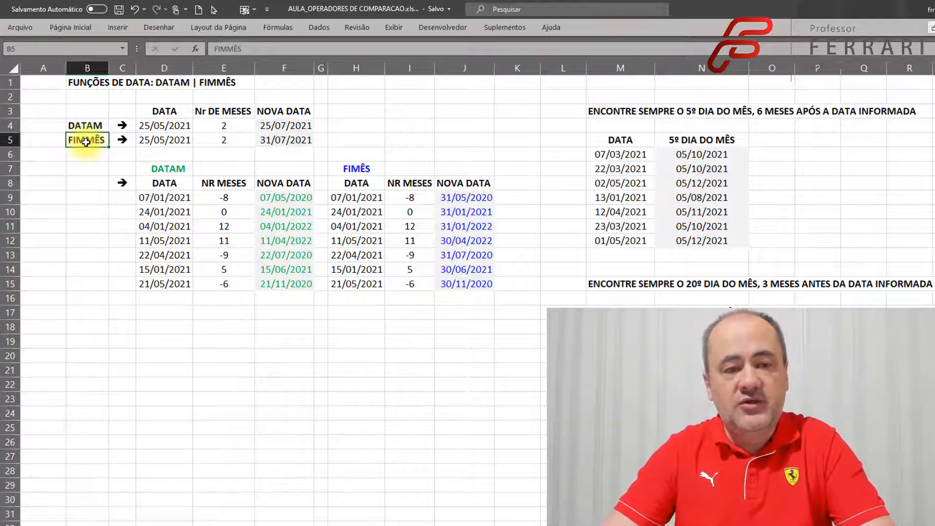
Examine the DATAM example in row 4, checking its start date, month count and the formula in F4.
click(166, 128)
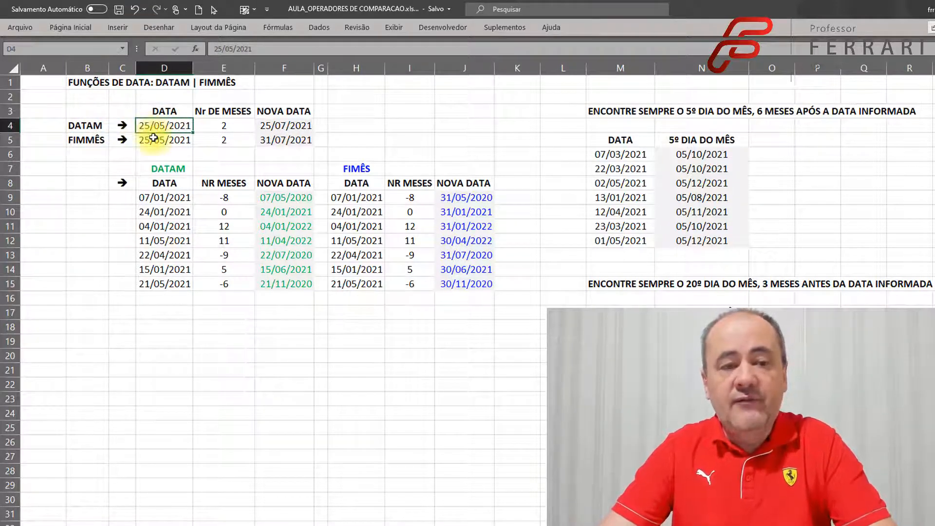
click(232, 128)
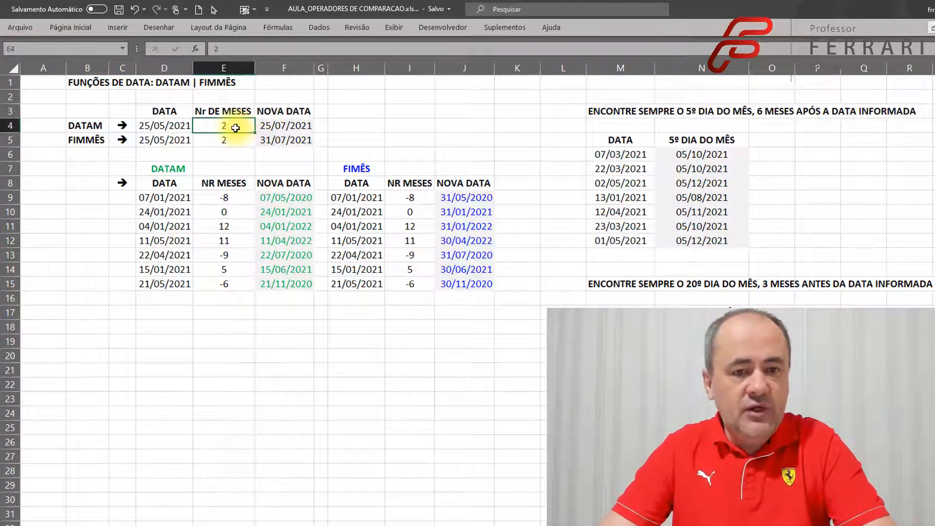
click(181, 125)
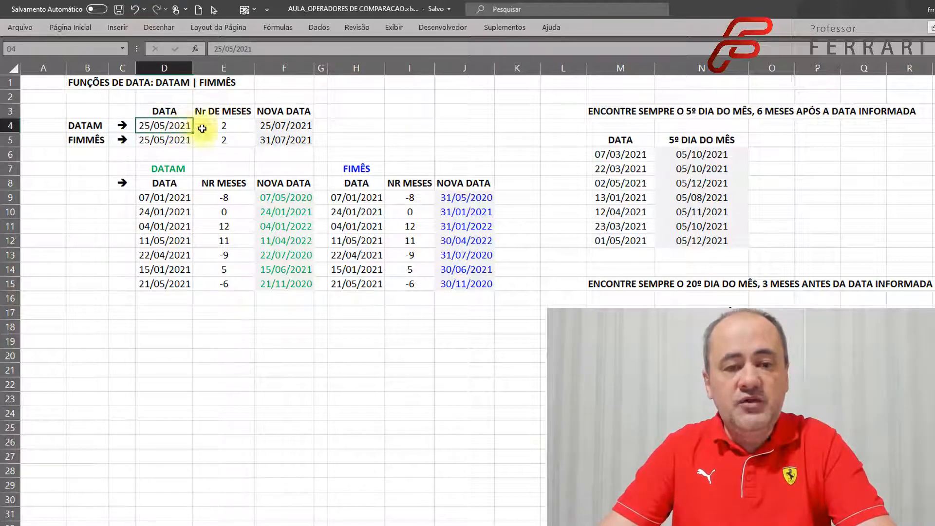
click(279, 125)
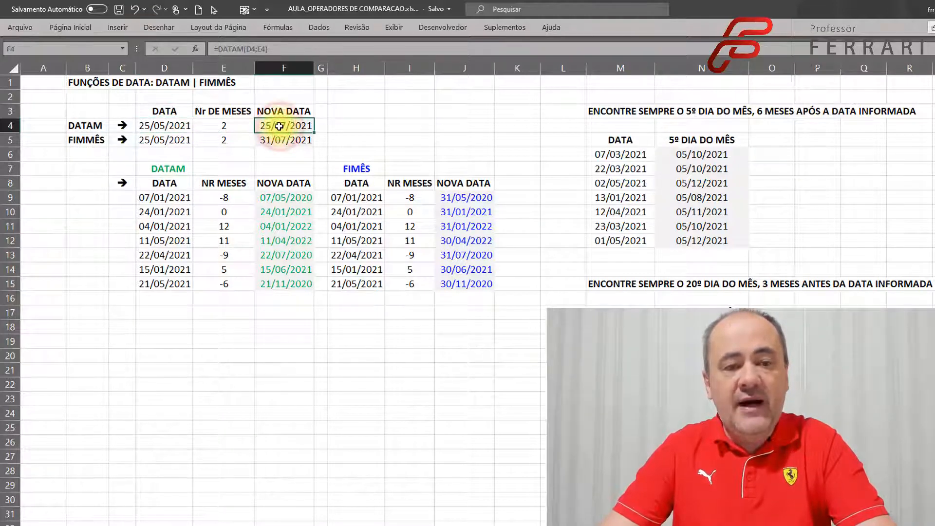
double_click(279, 126)
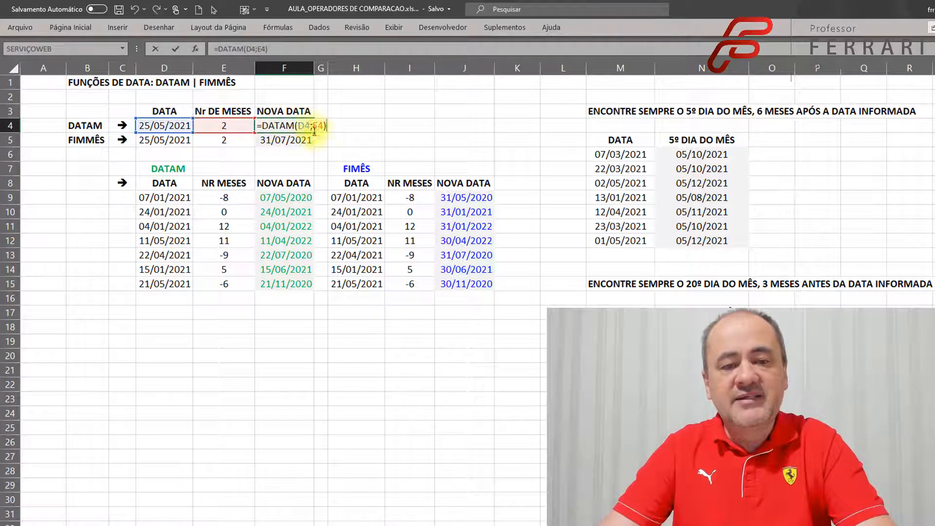
key(ctrl+Return)
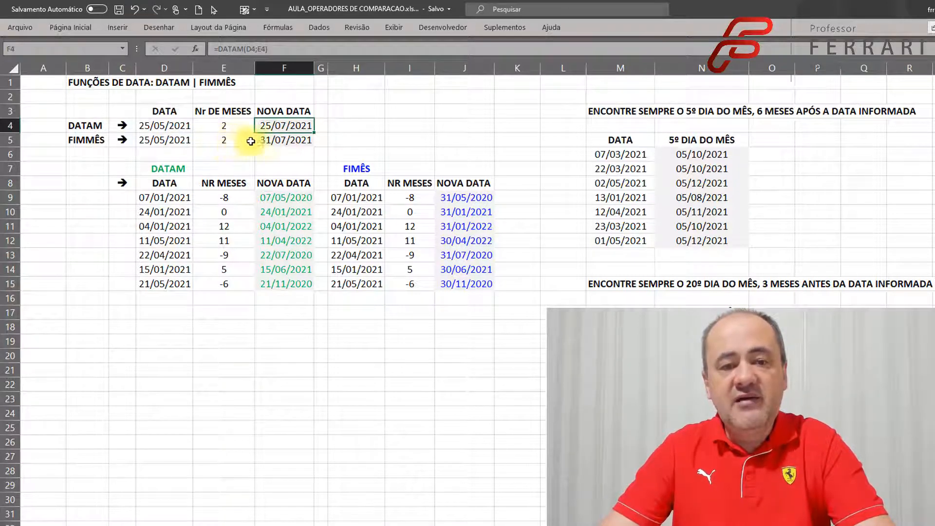
Examine the month count of the FIMMÊS example in E5 and the last month counts of the DATAM table, E13 to E15.
click(225, 139)
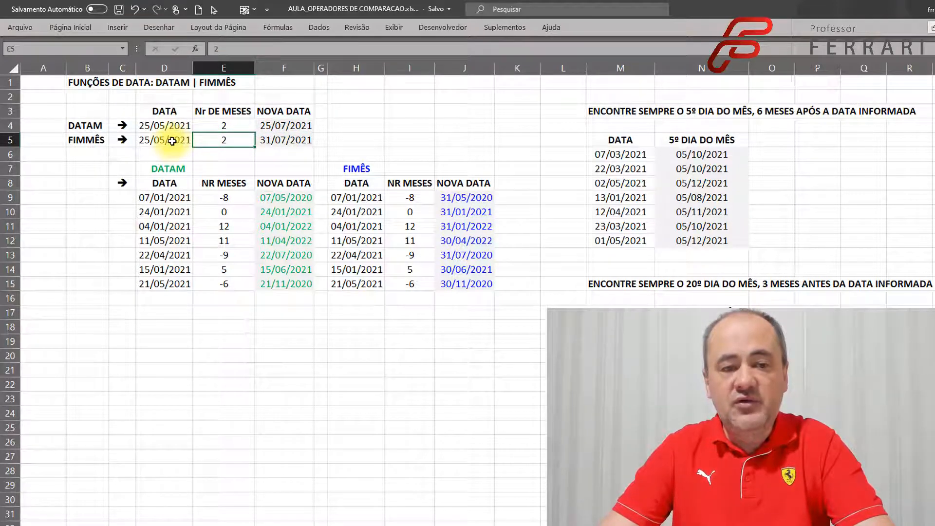
click(223, 140)
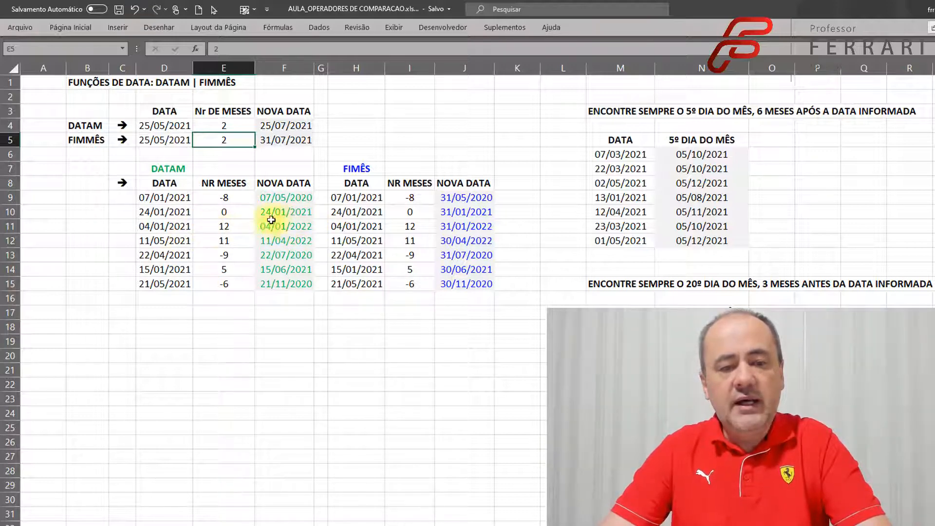
click(237, 258)
click(234, 268)
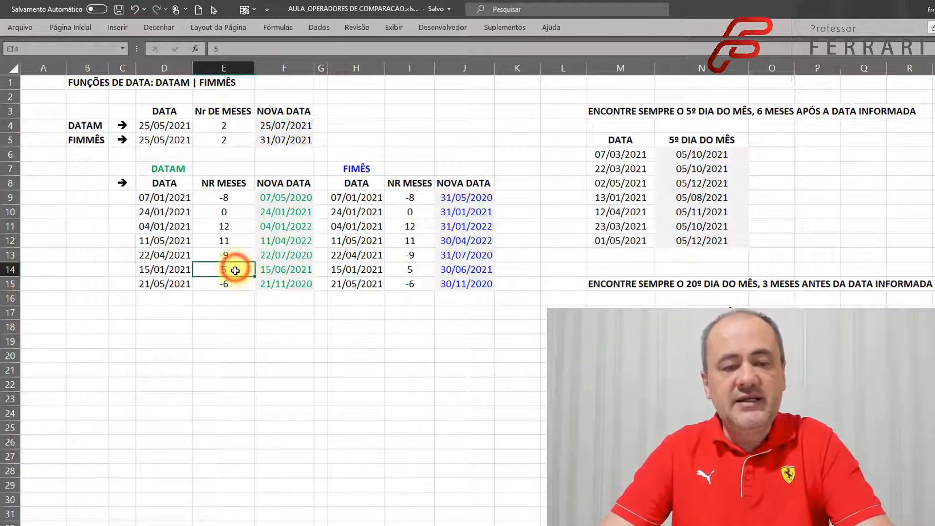
click(233, 282)
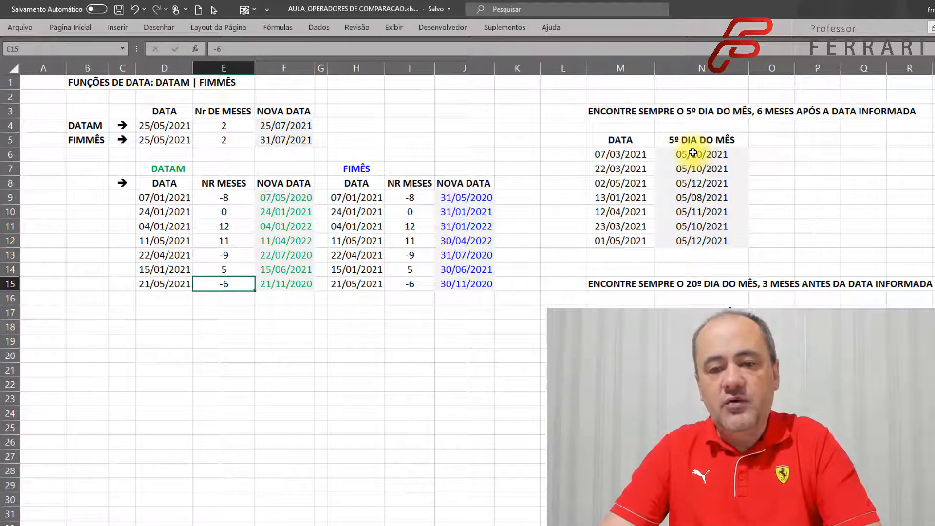
Examine the FIMMÊS formulas in the 5º DIA DO MÊS column, including N6, N7 and N10.
double_click(657, 155)
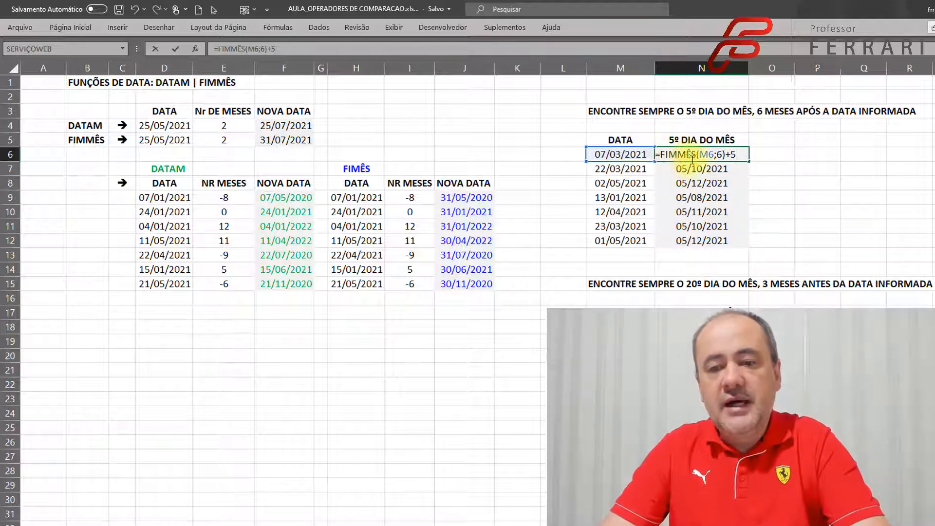
click(716, 156)
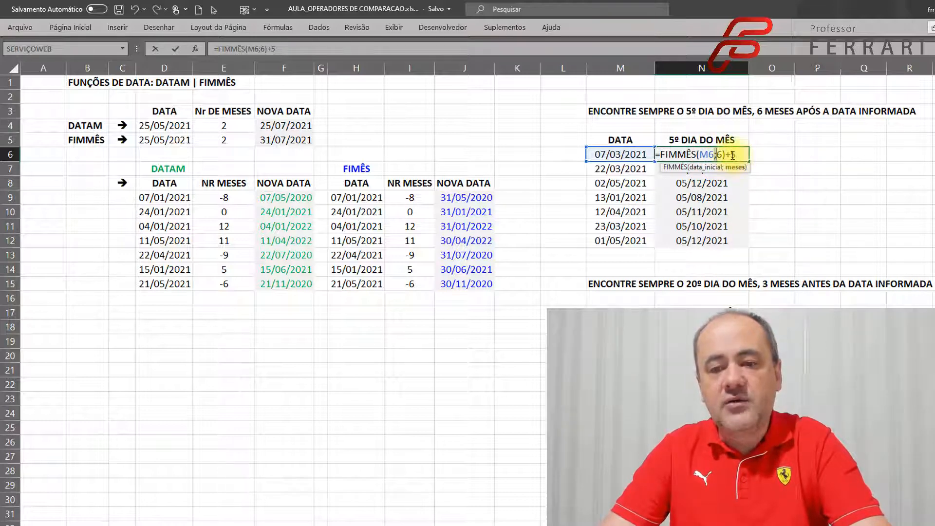
key(ctrl+Return)
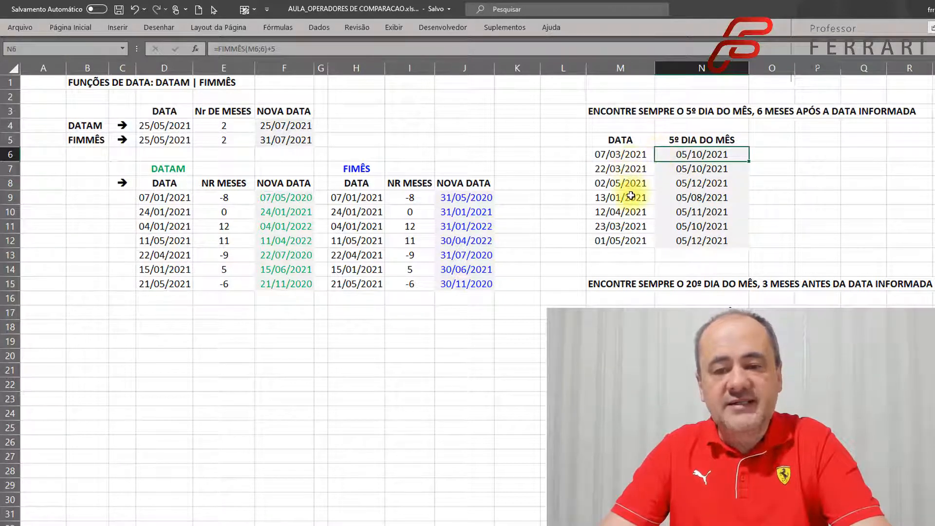
click(674, 169)
double_click(716, 169)
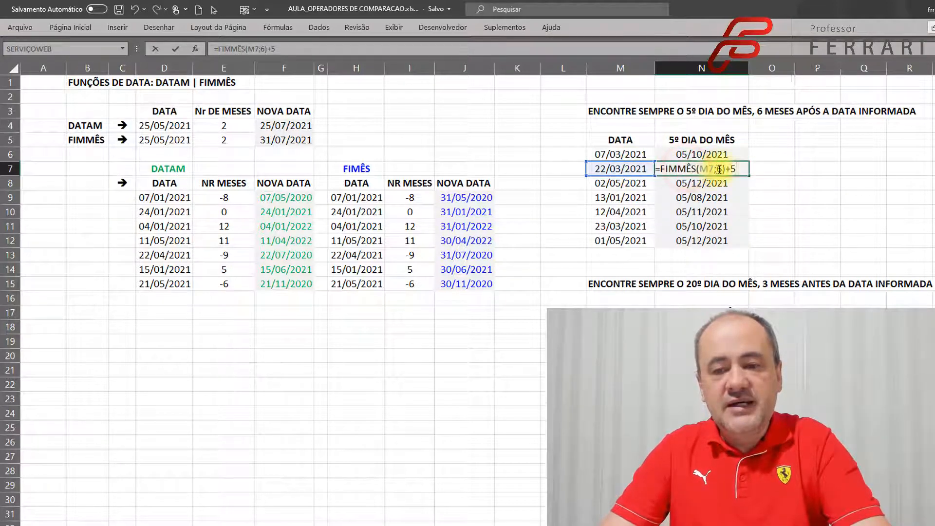
key(Escape)
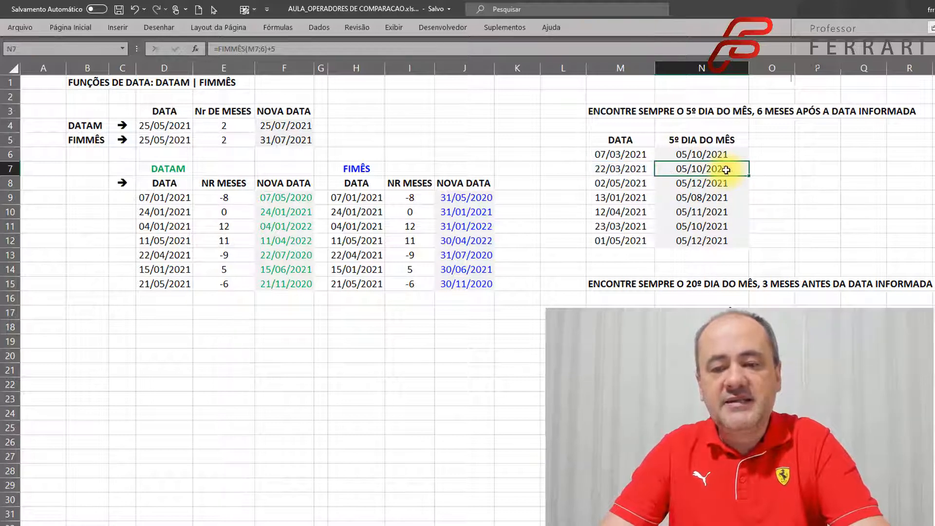
double_click(684, 154)
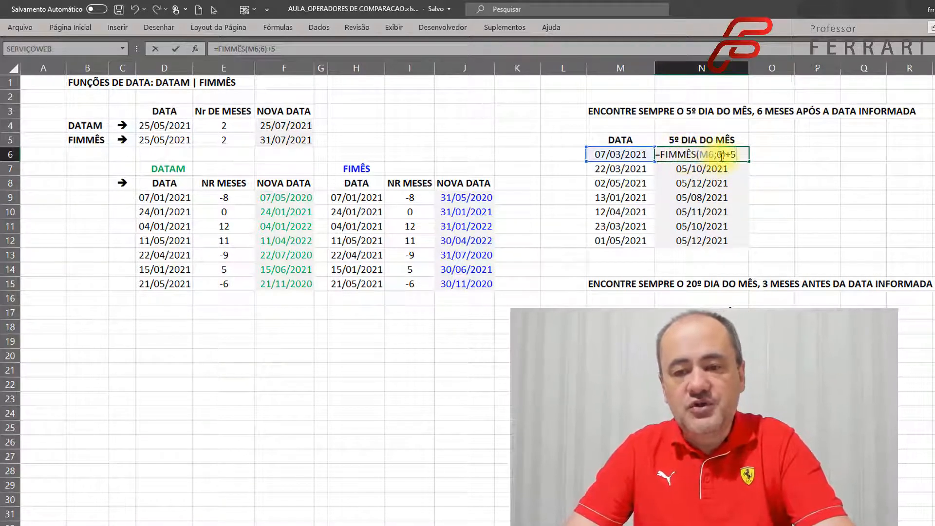
drag(725, 157, 661, 156)
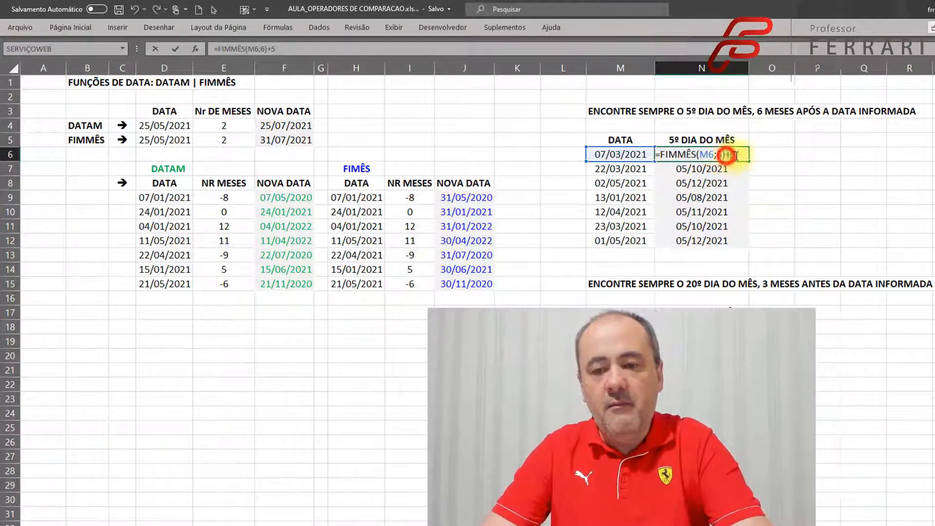
key(Escape)
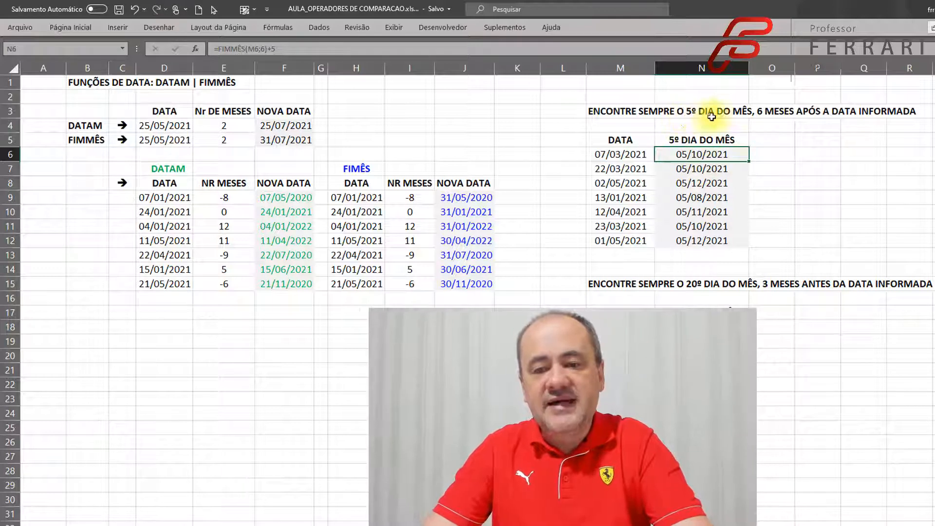
click(663, 211)
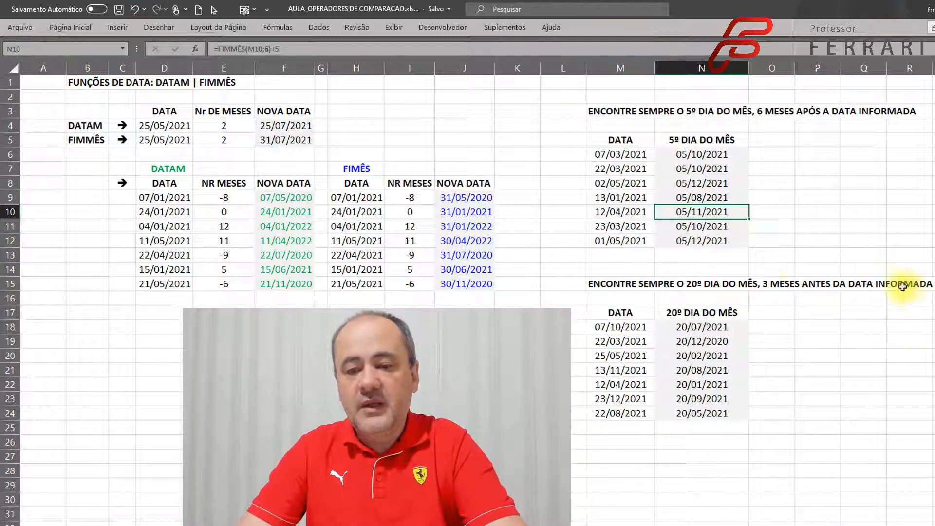
Examine the first date in M18 and the FIMMÊS formula in N18 of the 20º DIA DO MÊS table.
click(643, 327)
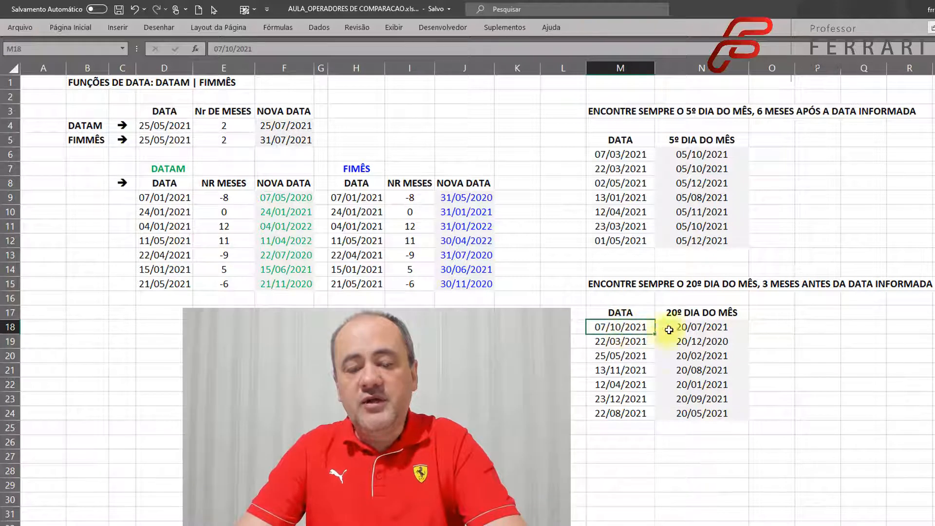
click(669, 330)
text(=FIMMÊS(M18;-4)+20)
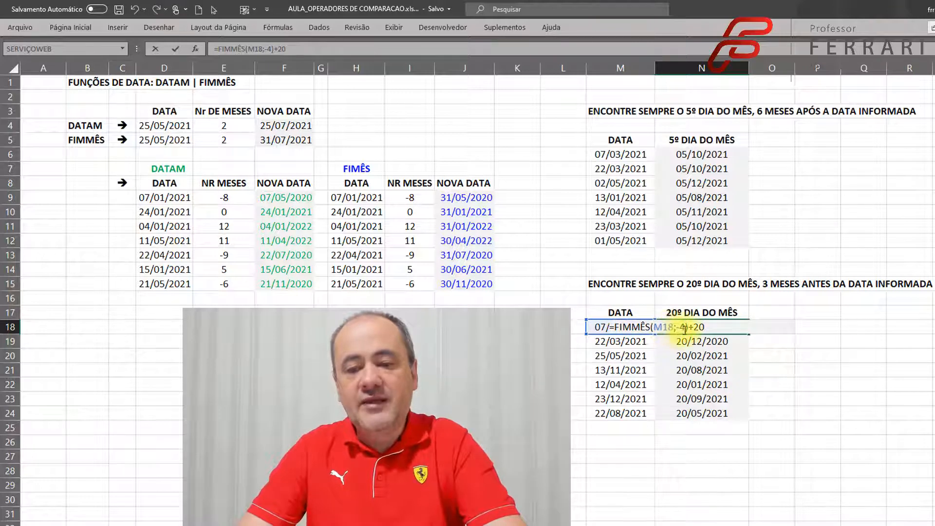
key(ctrl+Return)
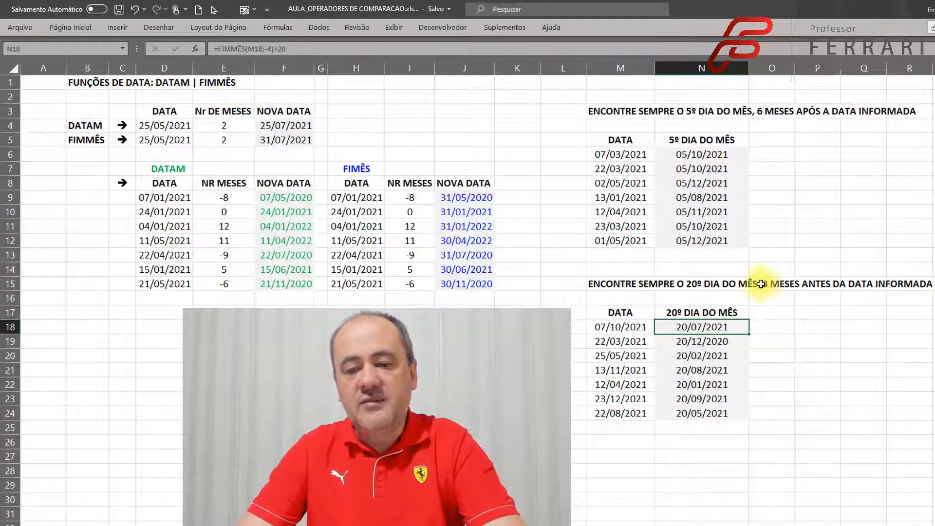
click(691, 327)
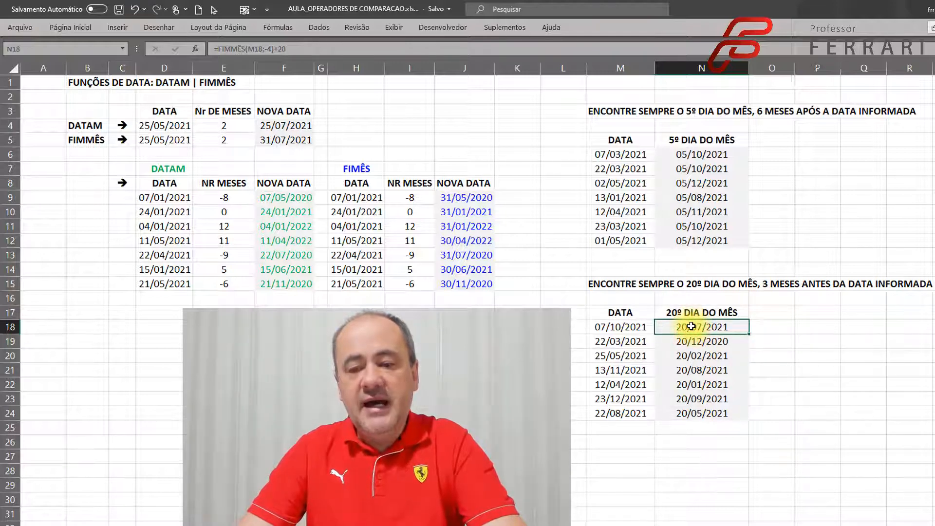
double_click(691, 326)
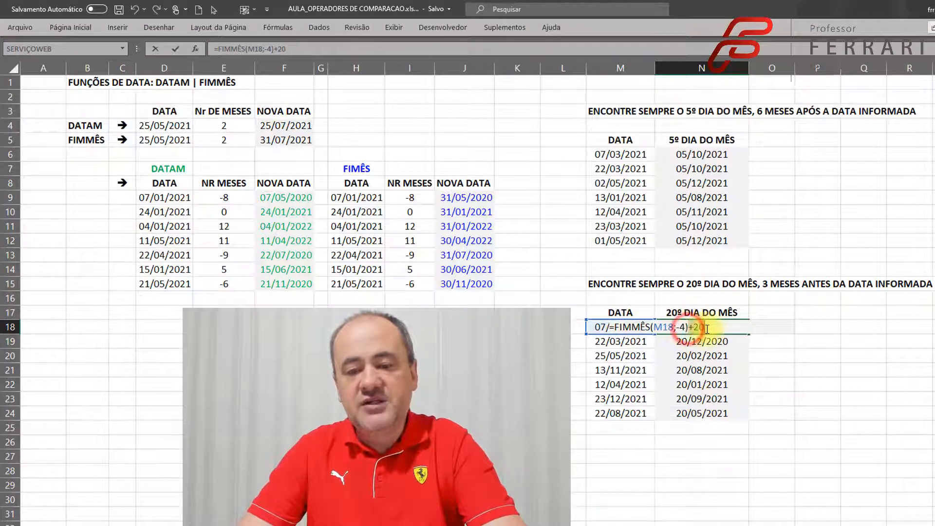
key(Escape)
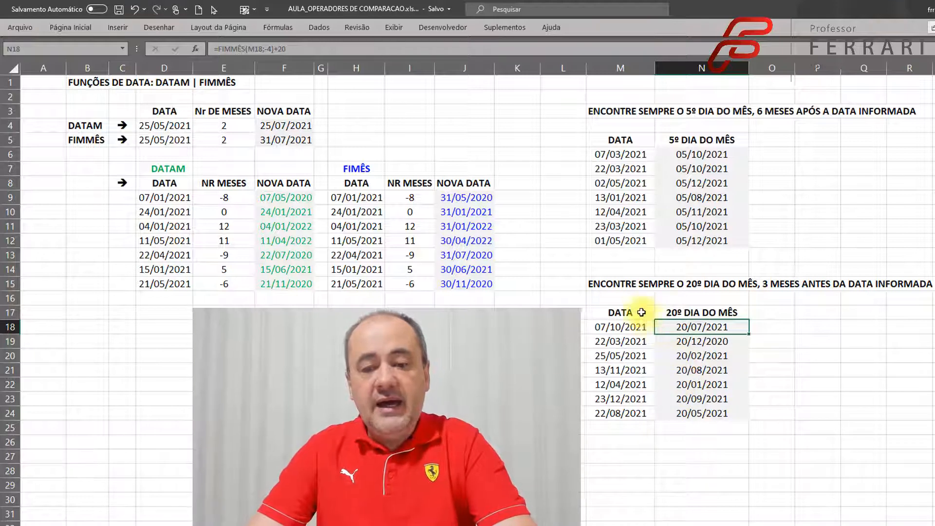
click(637, 296)
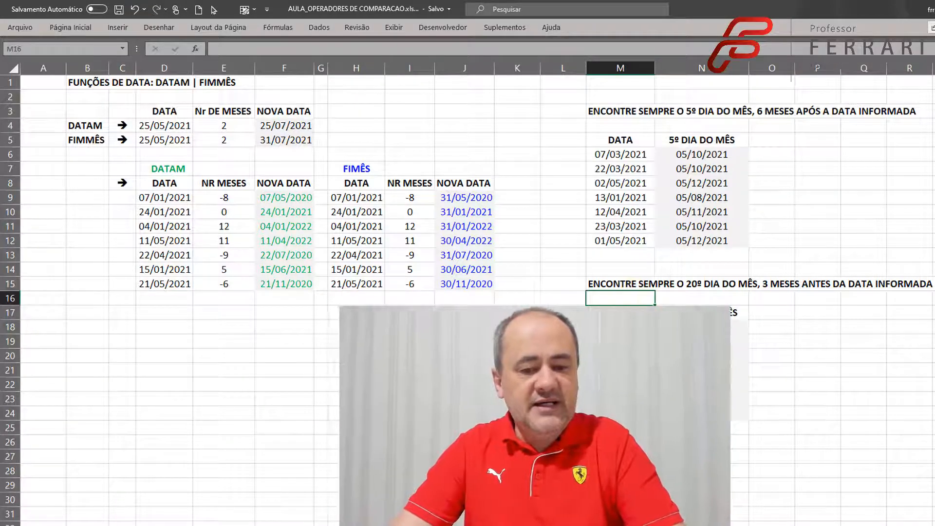
Switch to the next worksheet and review the DATA, MATERIAL and QTDADE columns of the production table.
key(ctrl+Page_Down)
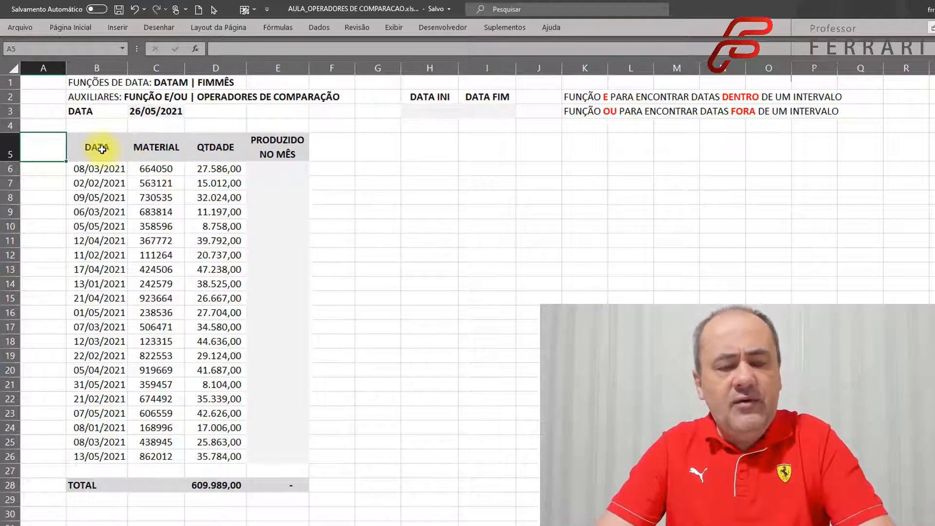
drag(100, 166, 111, 284)
click(169, 170)
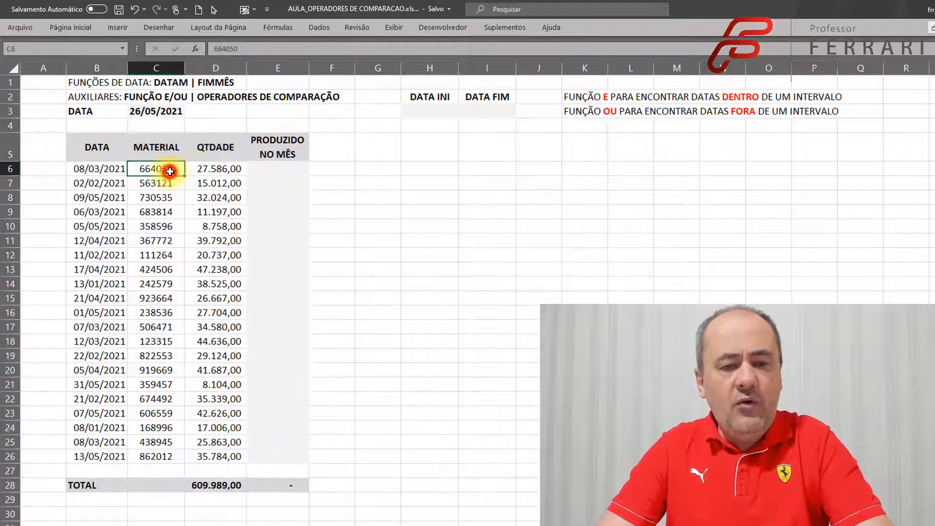
click(215, 168)
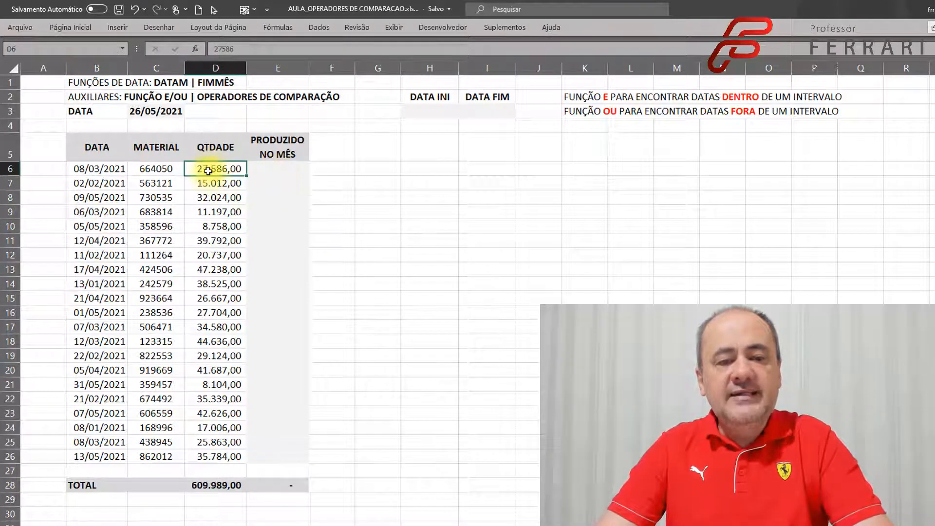
click(212, 210)
click(211, 257)
click(162, 211)
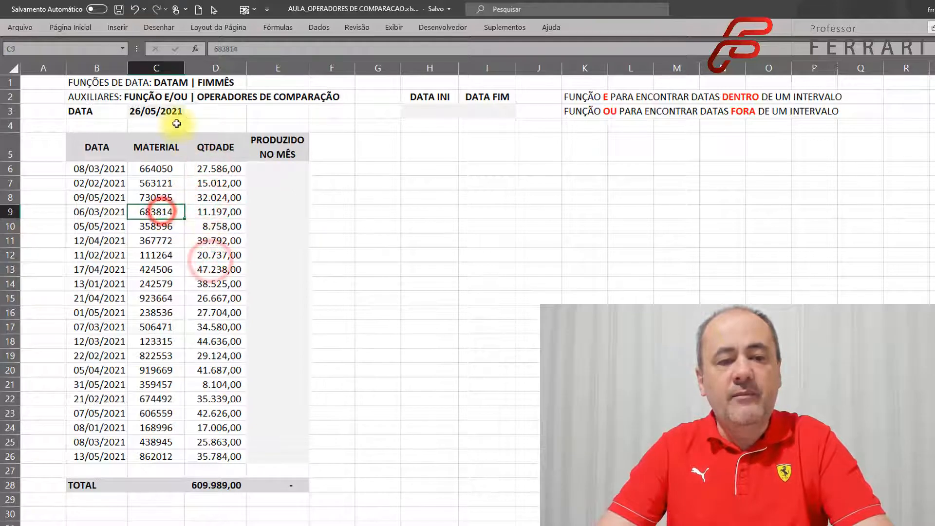
Compare the reference date in C3 with the dates in column B, and select the PRODUZIDO NO MÊS cells E6:E26.
click(155, 111)
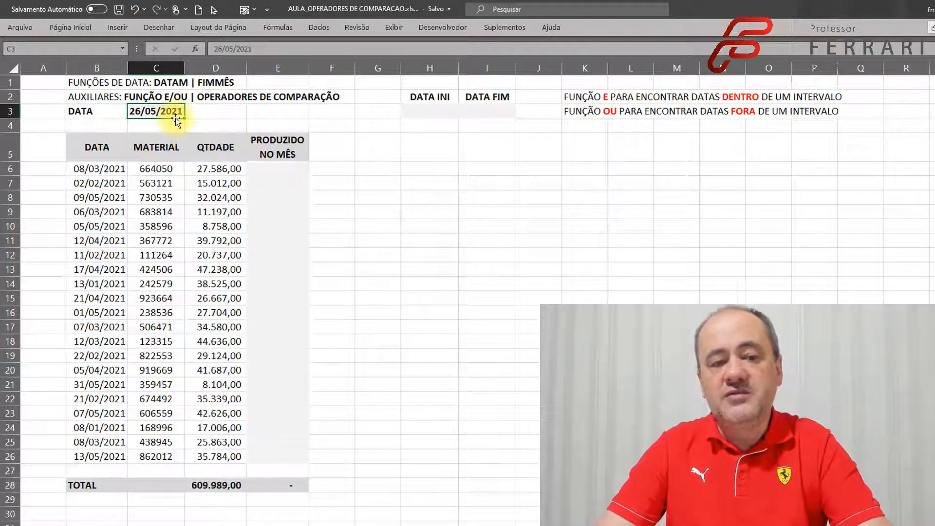
click(96, 179)
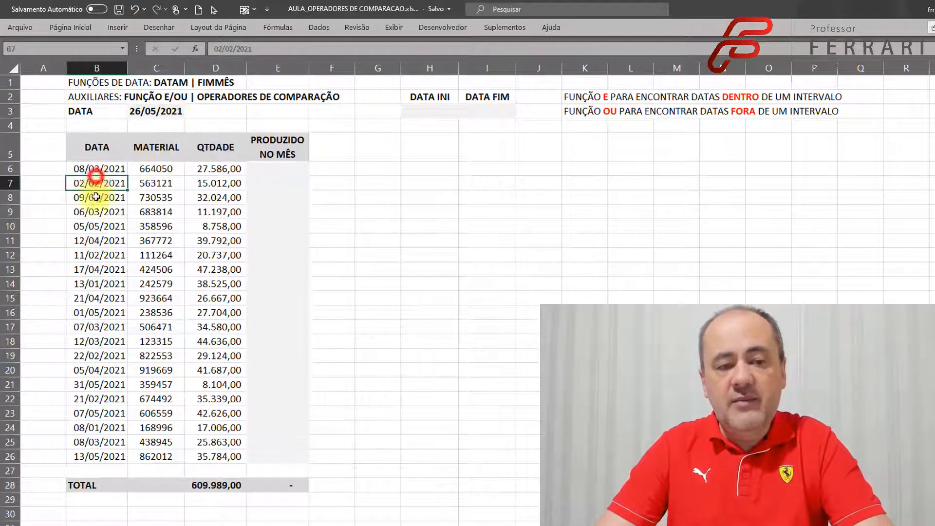
click(96, 209)
click(100, 253)
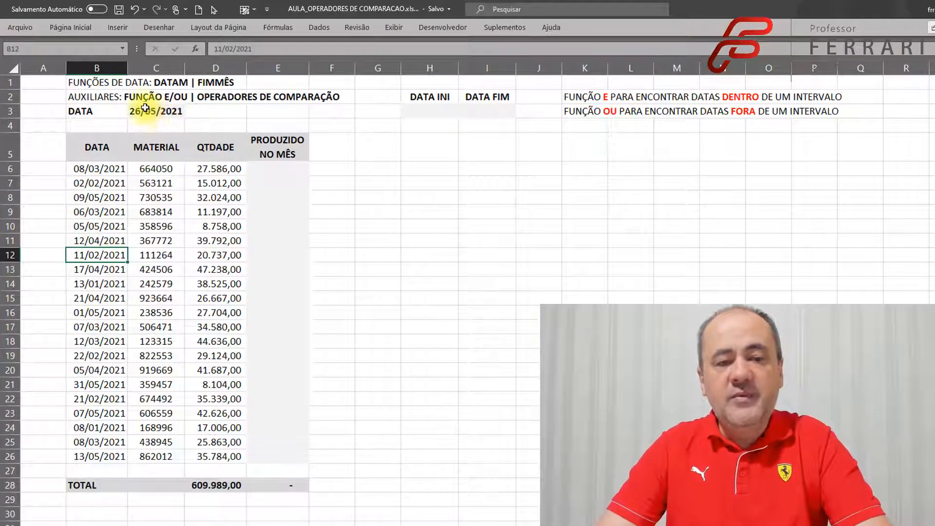
click(130, 111)
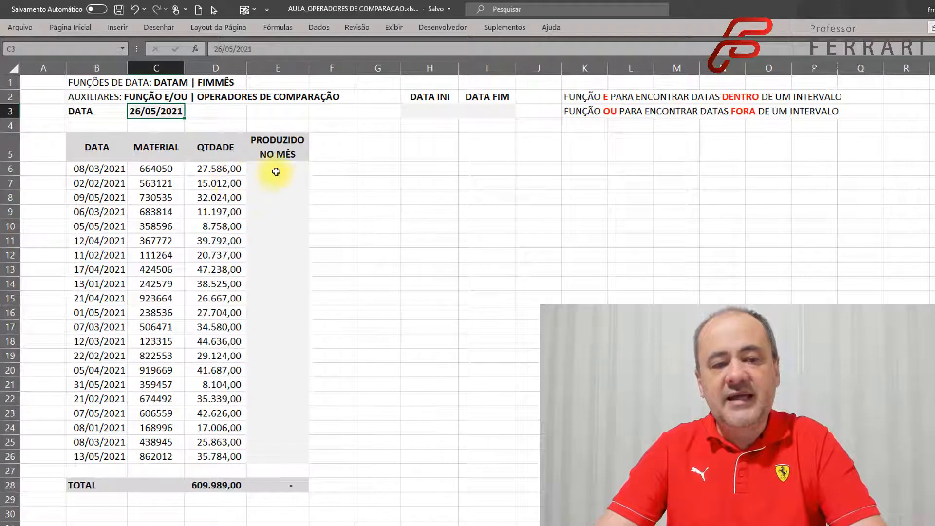
drag(276, 171, 285, 458)
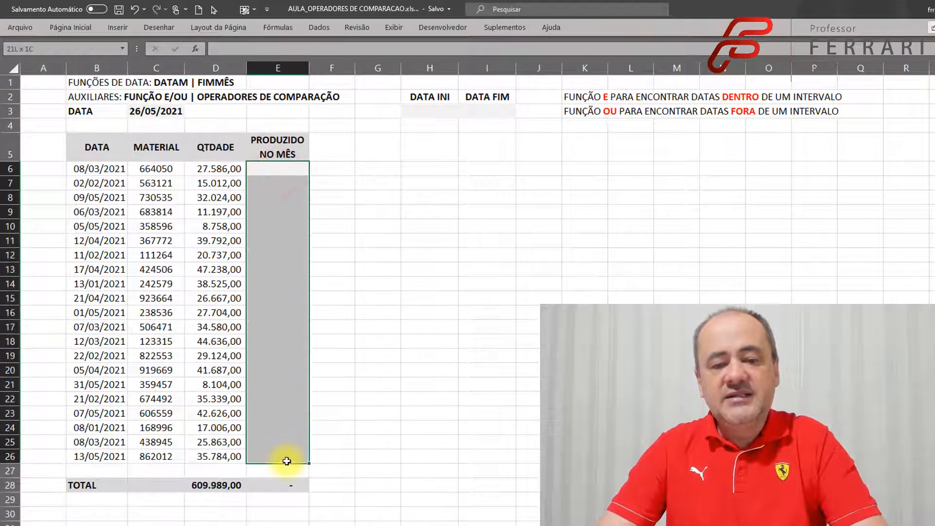
click(301, 251)
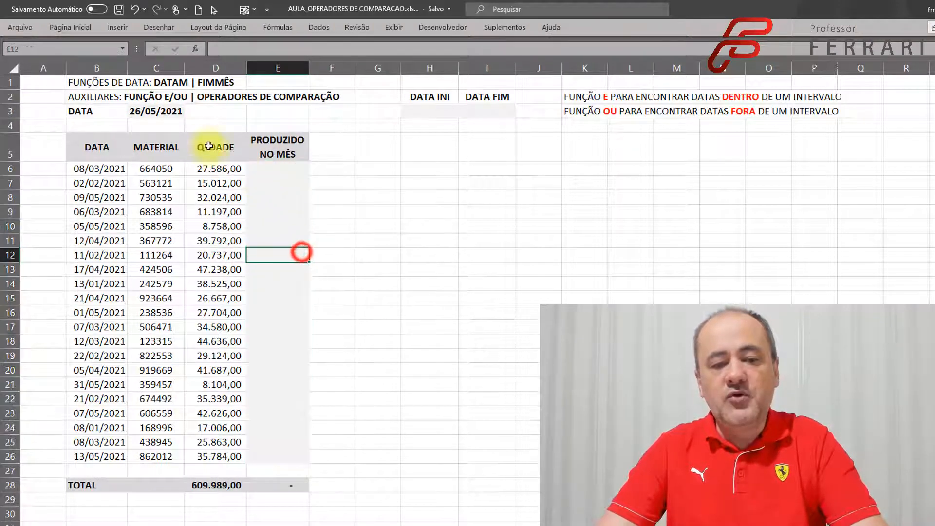
click(152, 114)
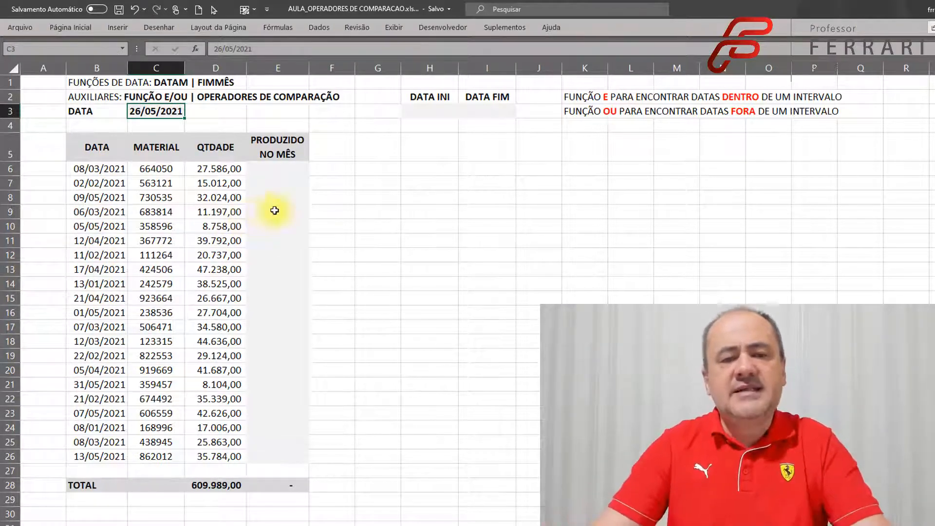
click(436, 111)
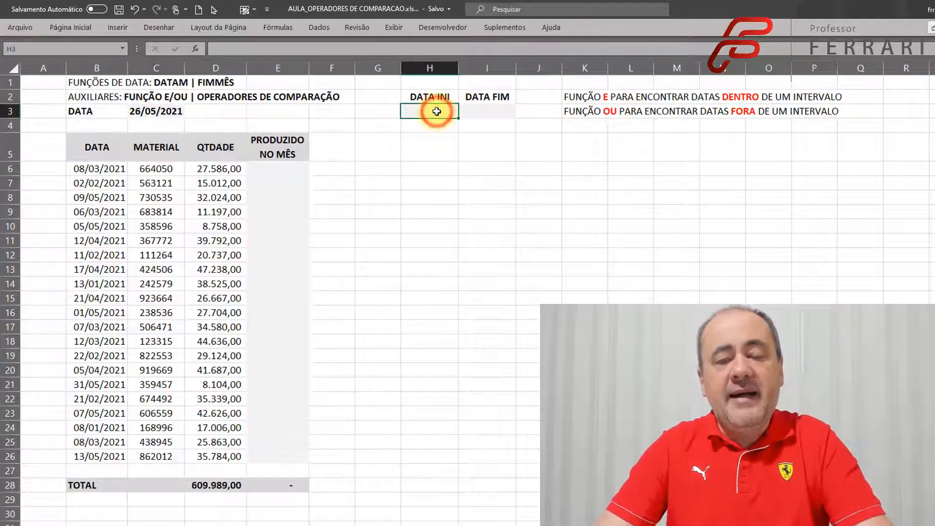
drag(281, 167, 277, 456)
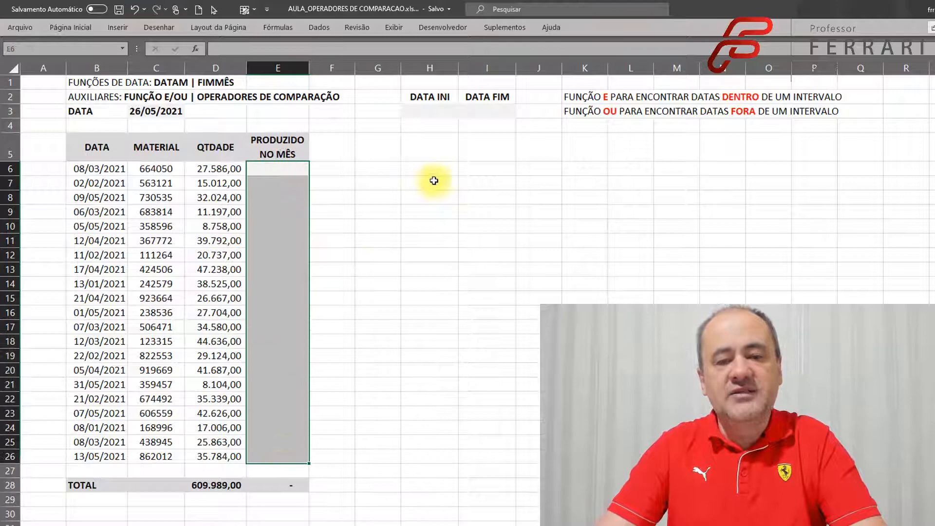
Enter the formula =FIMMÊS(C3;-1) in H3, the DATA INI cell.
click(437, 110)
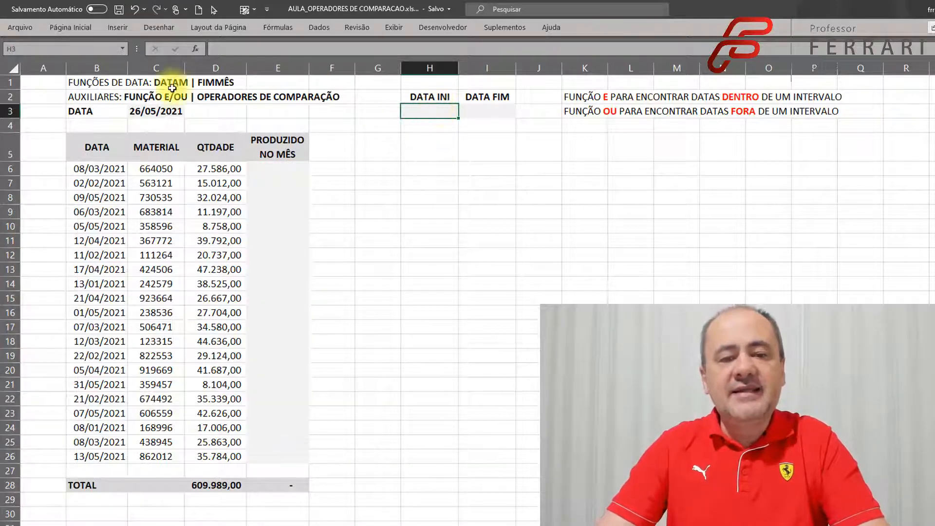
text(=)
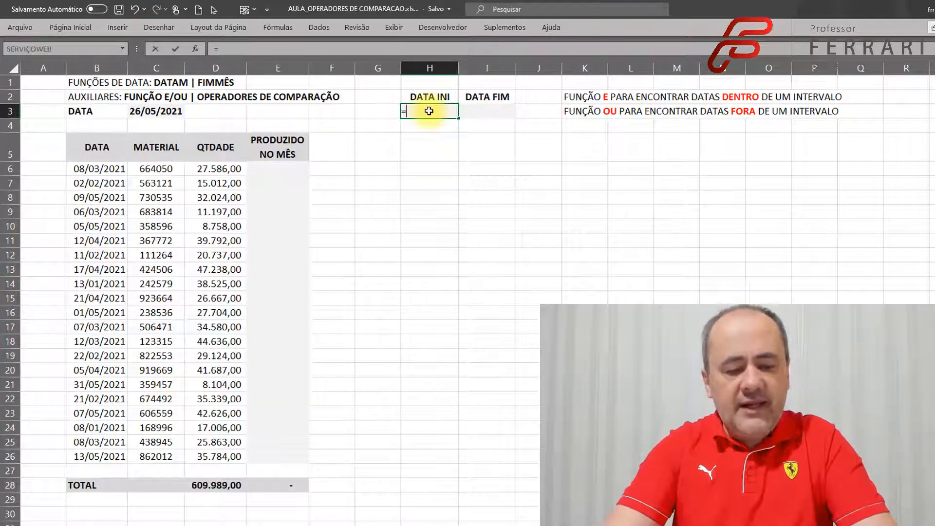
text(fimm)
key(Tab)
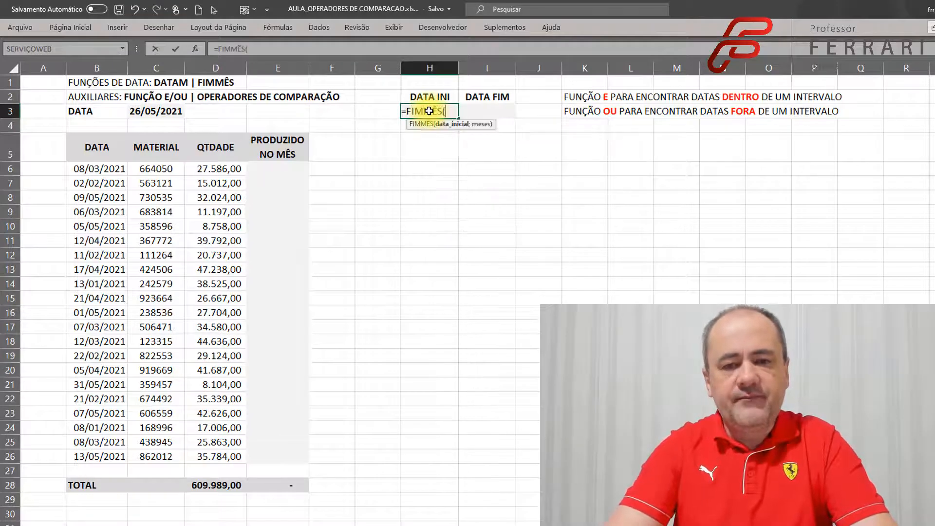
click(157, 110)
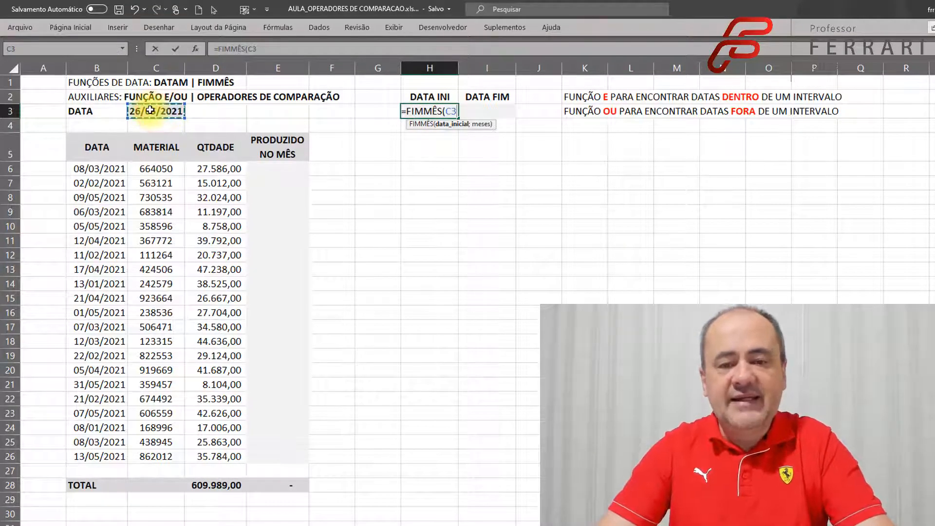
text(;-1)
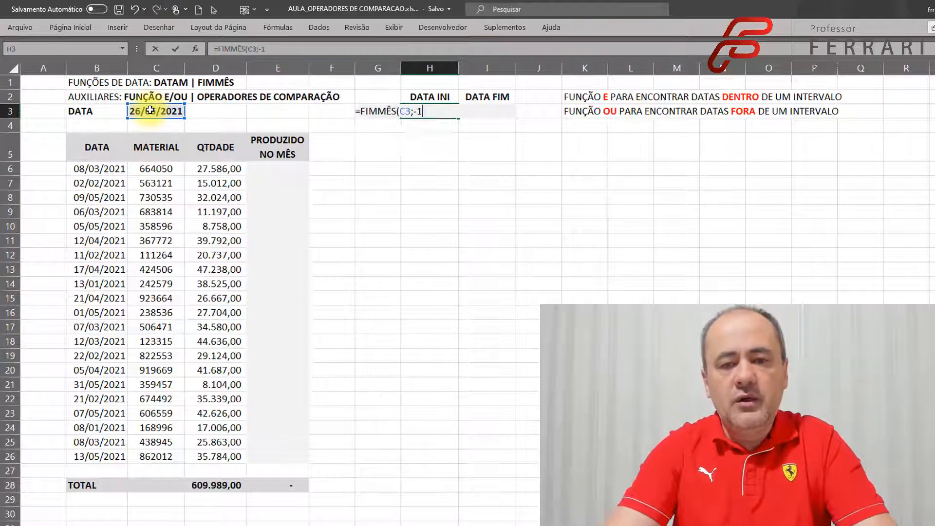
key(Return)
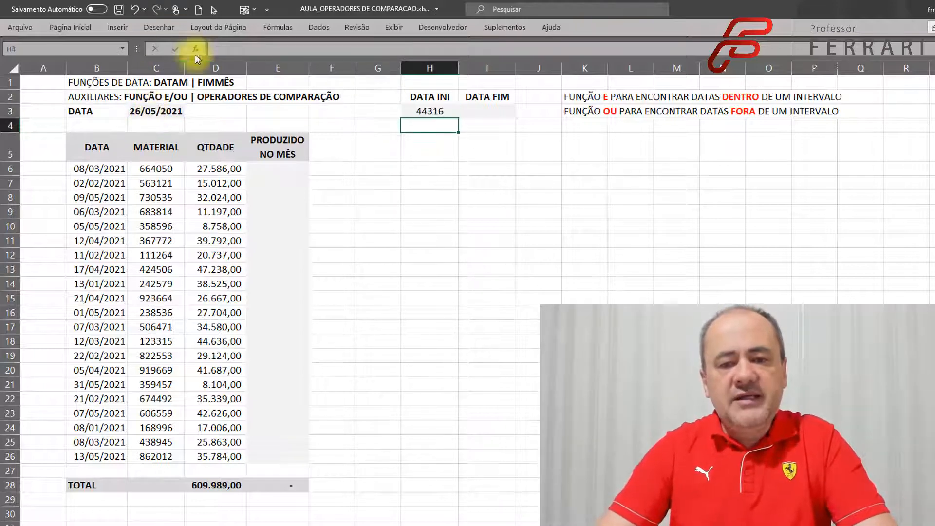
Format the DATA INI cell H3 as a short date (Data Abreviada).
click(423, 112)
click(70, 27)
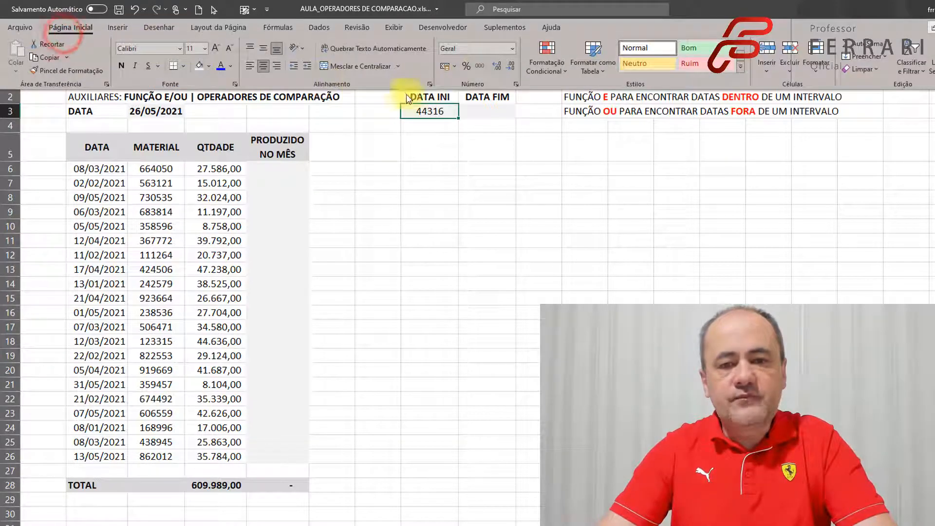
click(512, 48)
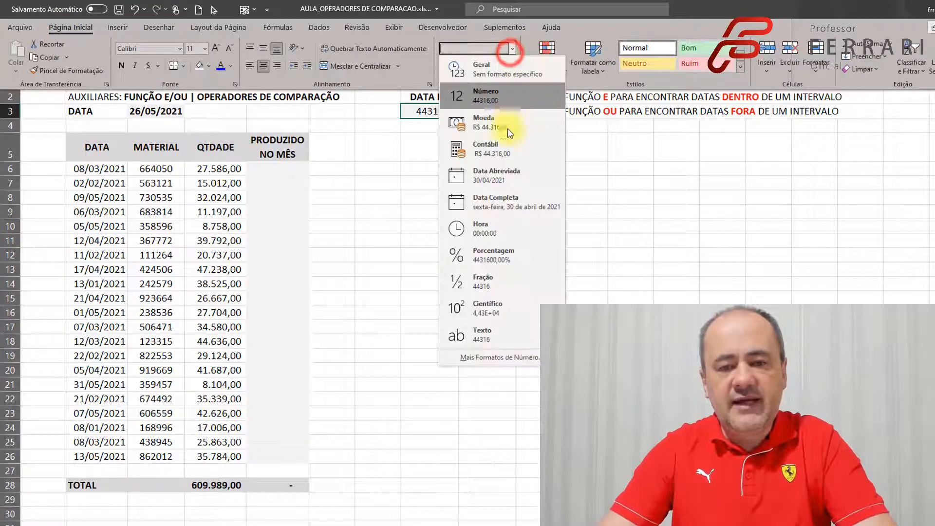
click(517, 176)
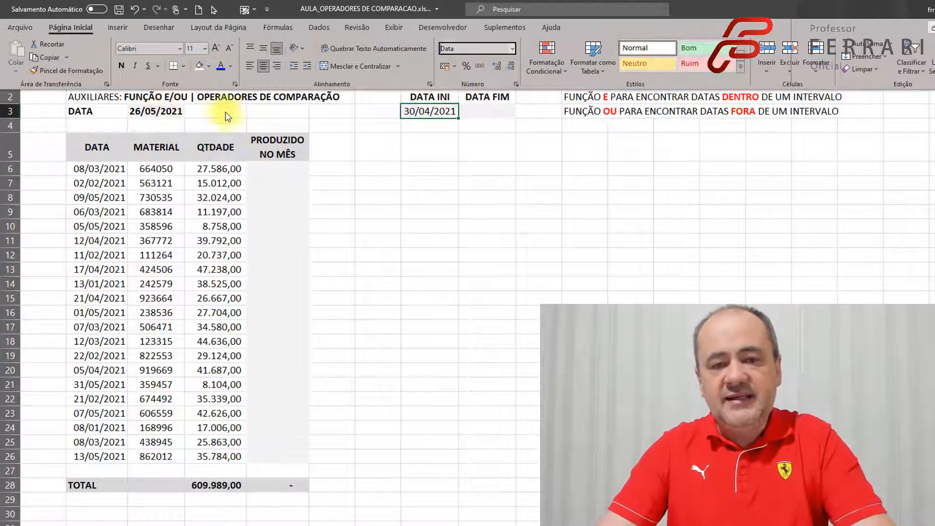
Add one day to the DATA INI formula in H3, making it =FIMMÊS(C3;-1)+1, and check the edited formula.
double_click(420, 121)
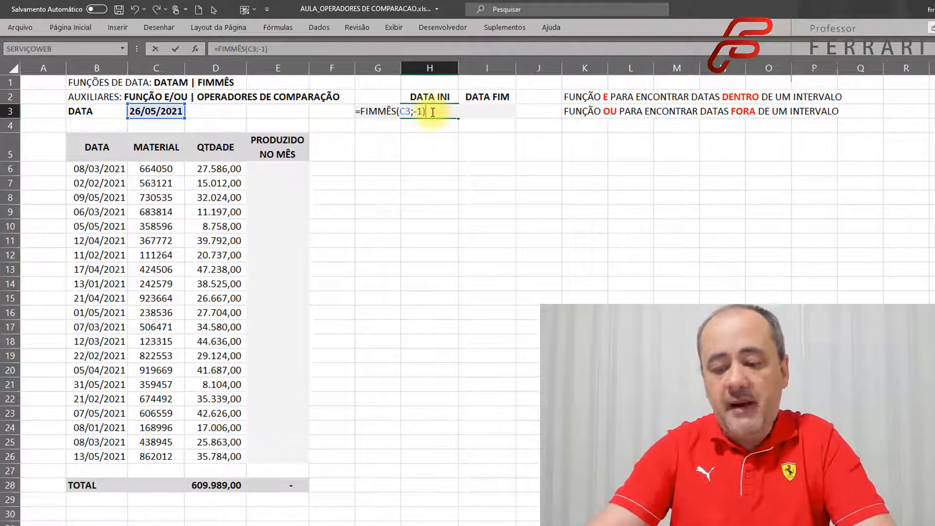
text(+1)
key(Return)
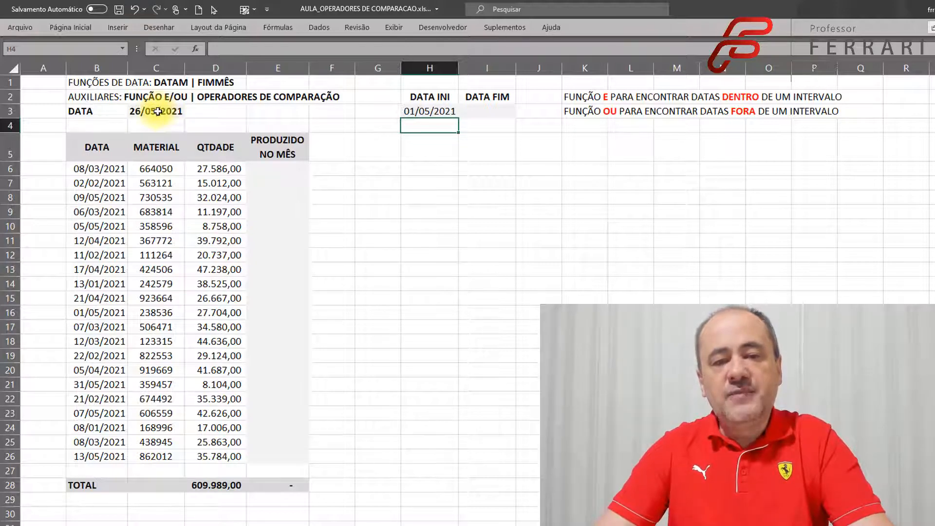
click(427, 111)
double_click(428, 112)
key(Escape)
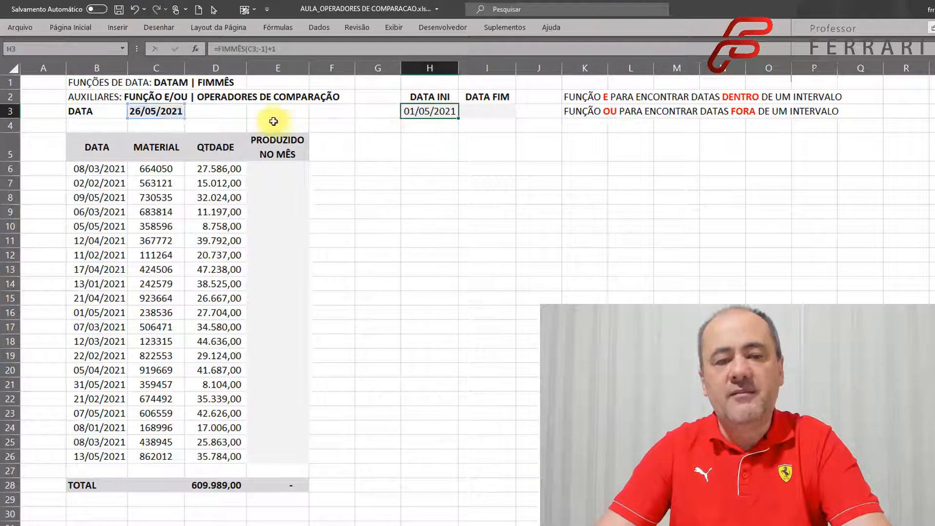
Try month 03 in the reference date in C3 to test DATA INI, and undo the change.
click(152, 111)
double_click(152, 111)
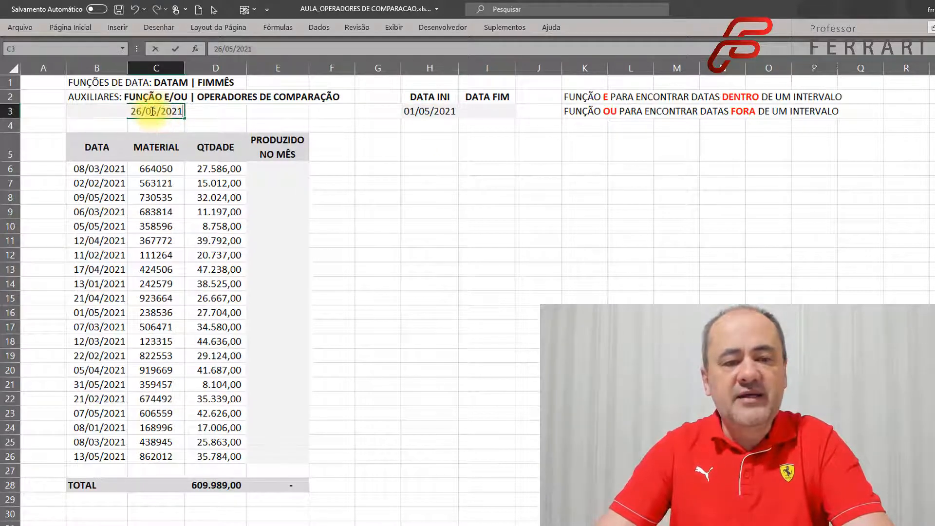
double_click(152, 111)
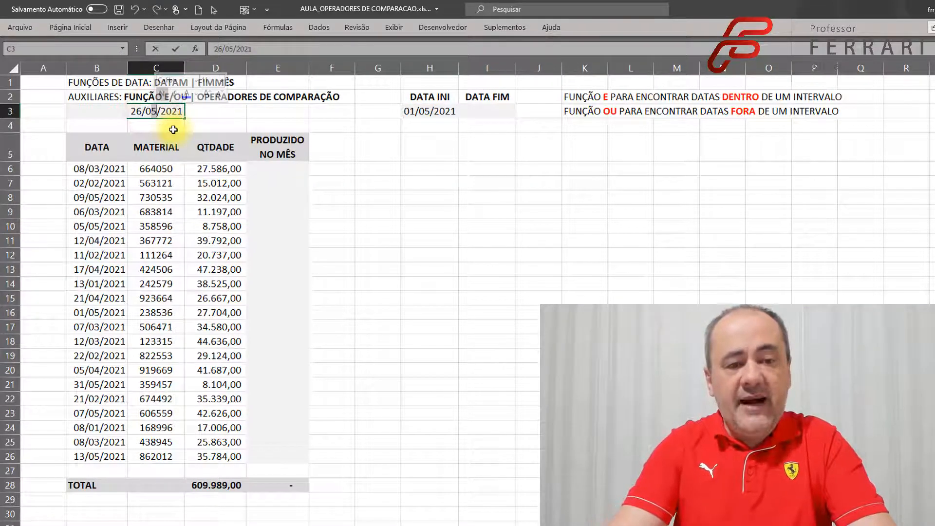
text(03)
key(Return)
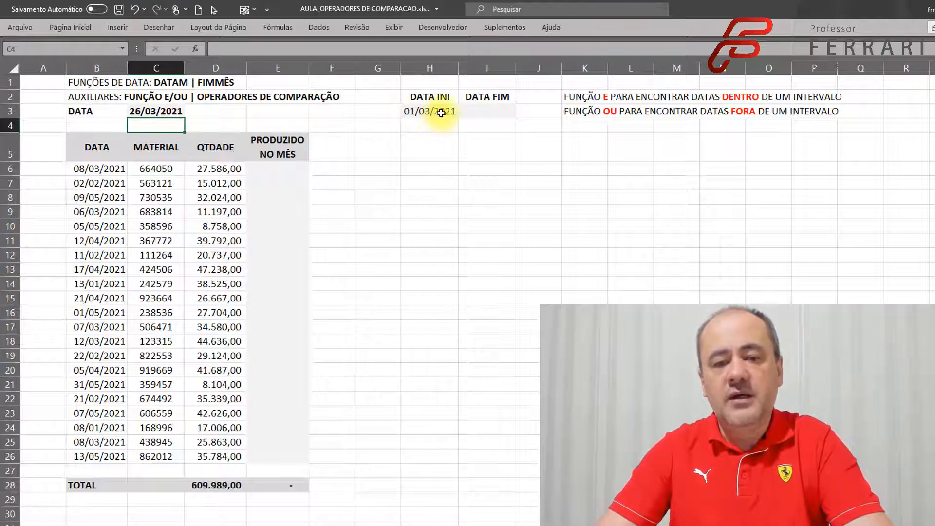
key(ctrl+z)
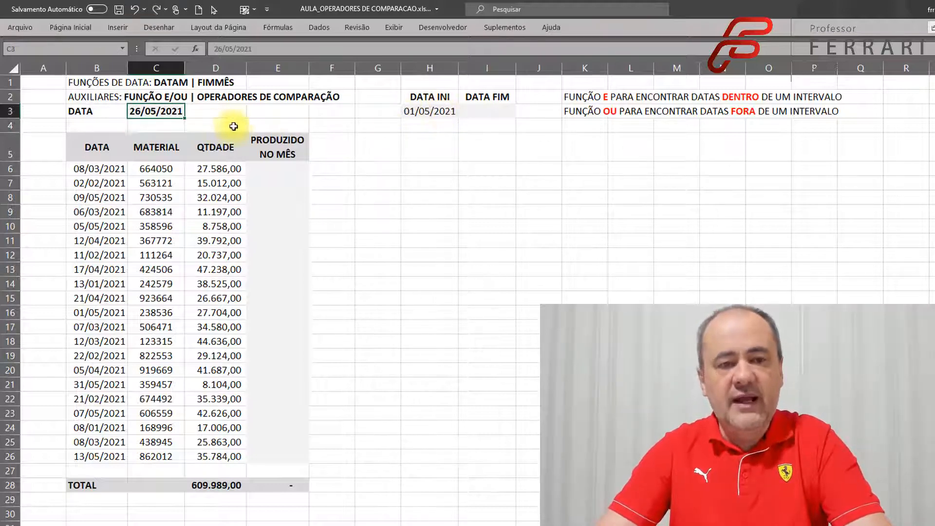
Enter the formula =FIMMÊS(C3;0) in I3, the DATA FIM cell.
click(494, 111)
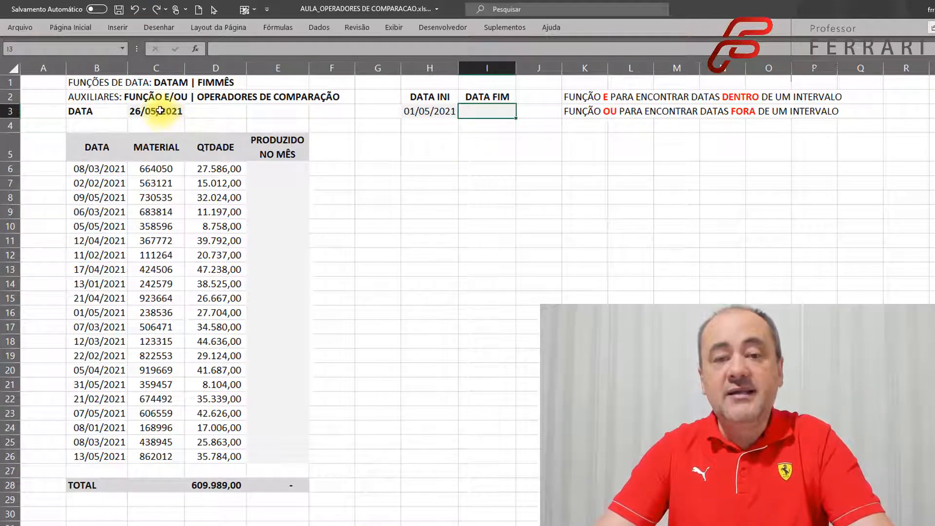
click(484, 113)
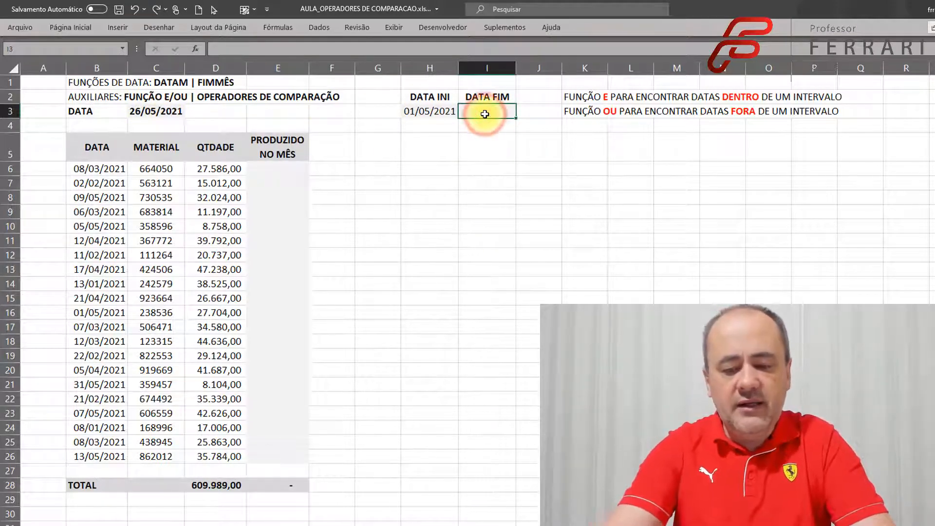
text(=FI)
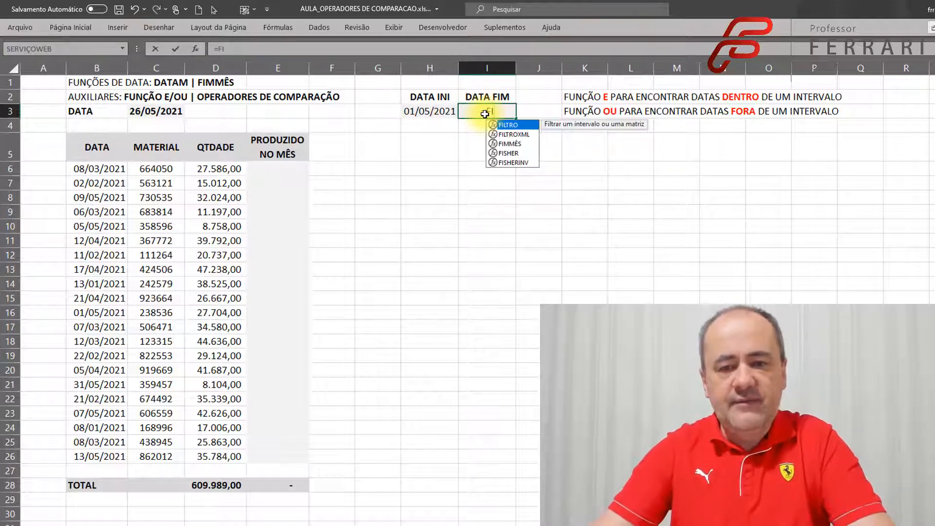
double_click(501, 144)
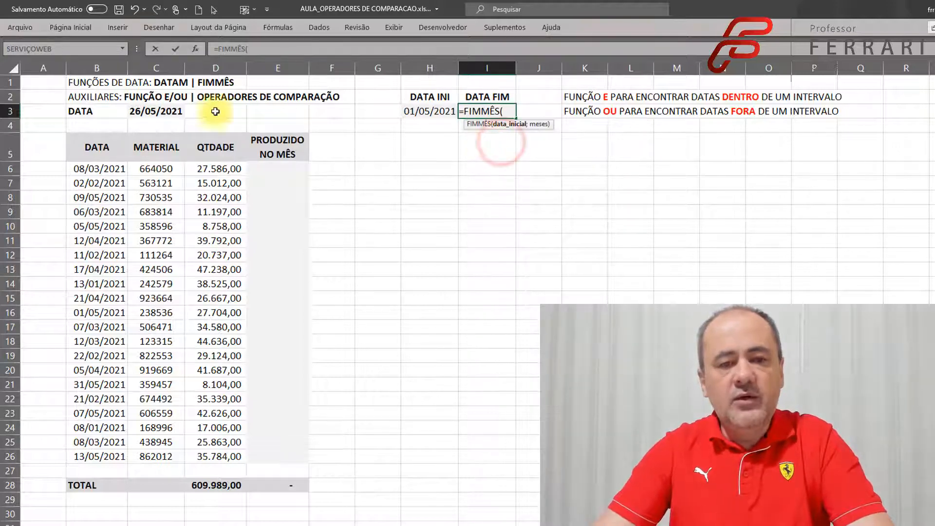
click(154, 112)
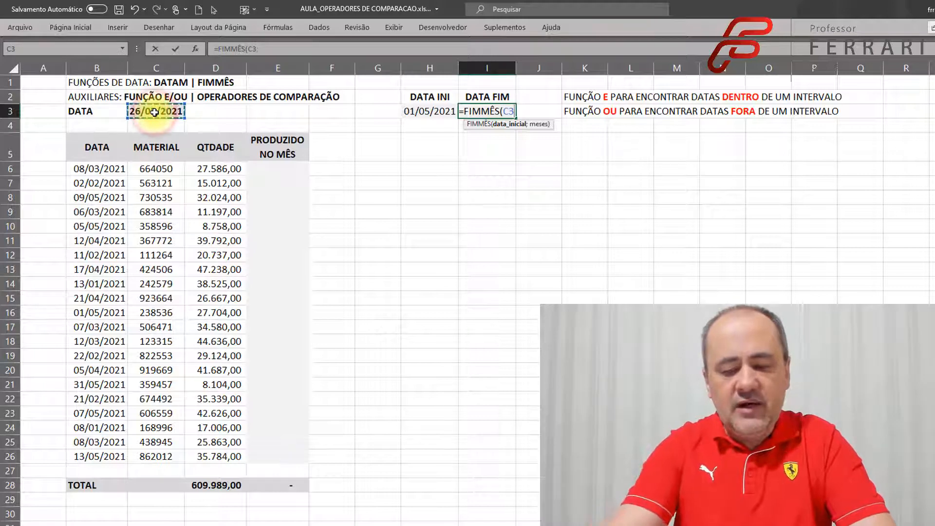
text(;0)
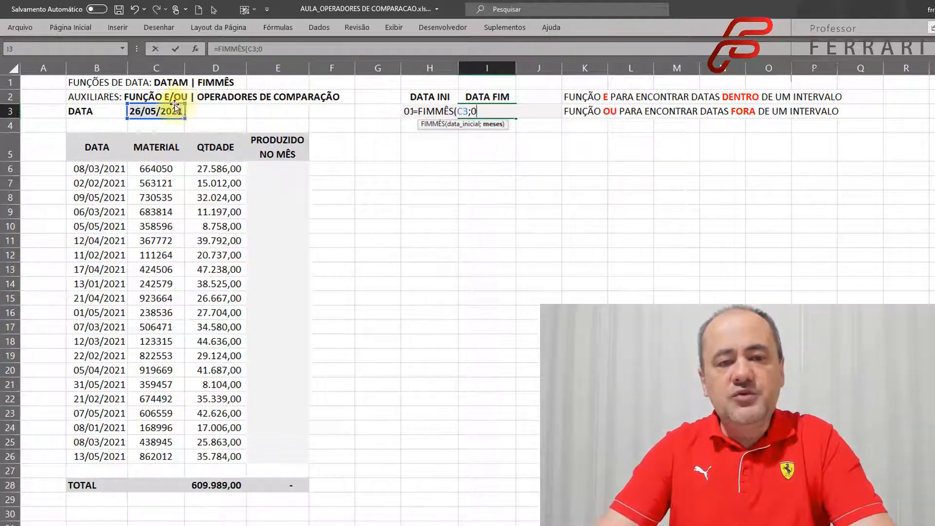
key(Return)
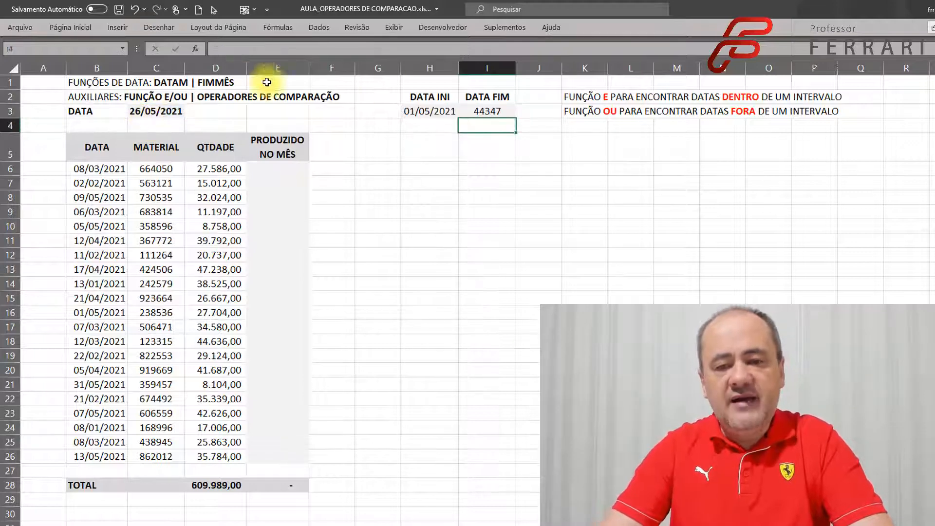
Copy the date formatting from H3 to the DATA FIM cell I3 and review the months argument of its formula.
click(439, 110)
right_click(439, 111)
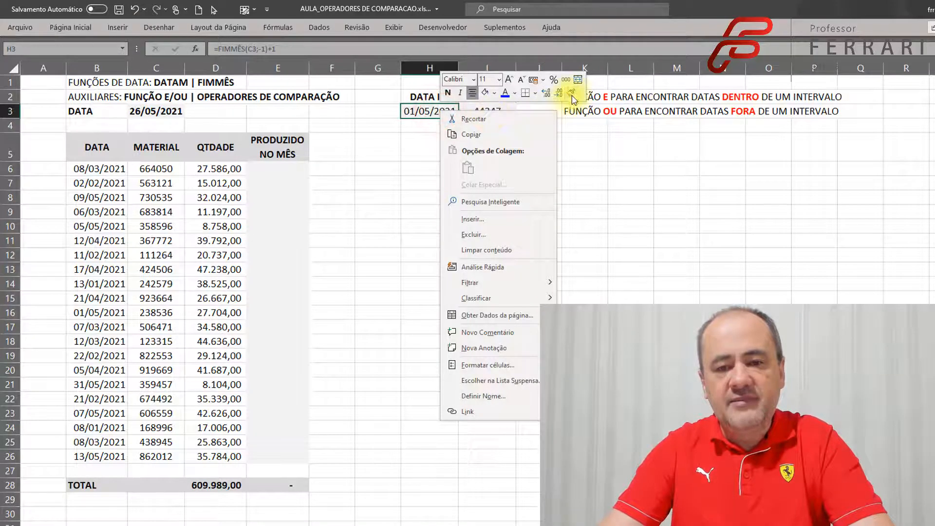
click(570, 92)
click(495, 111)
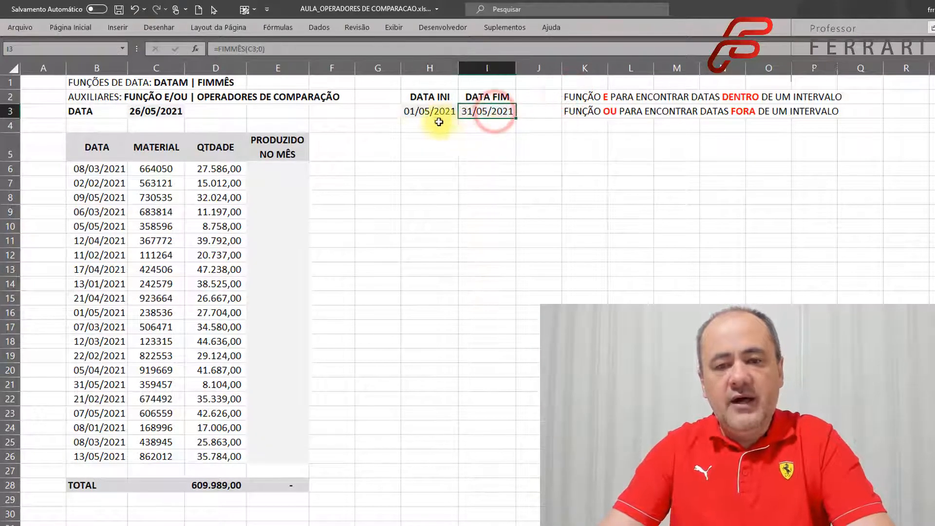
double_click(483, 115)
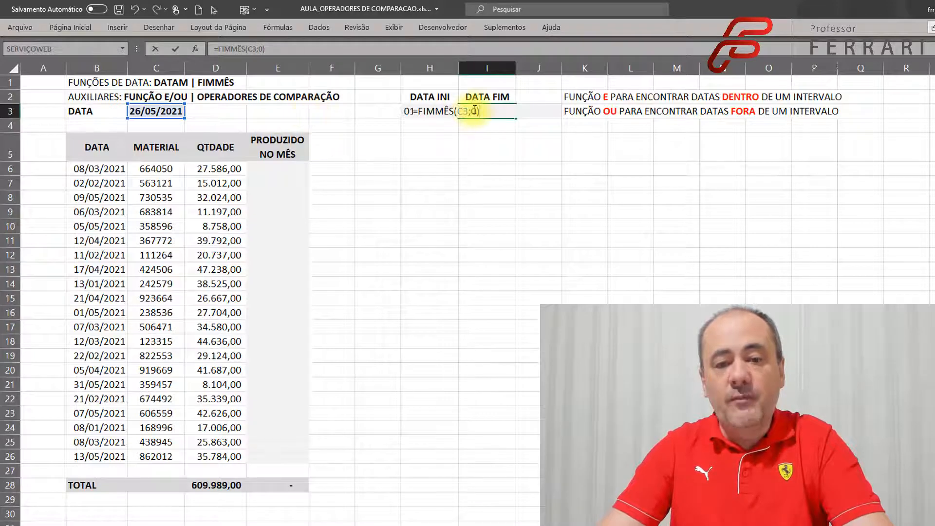
click(470, 113)
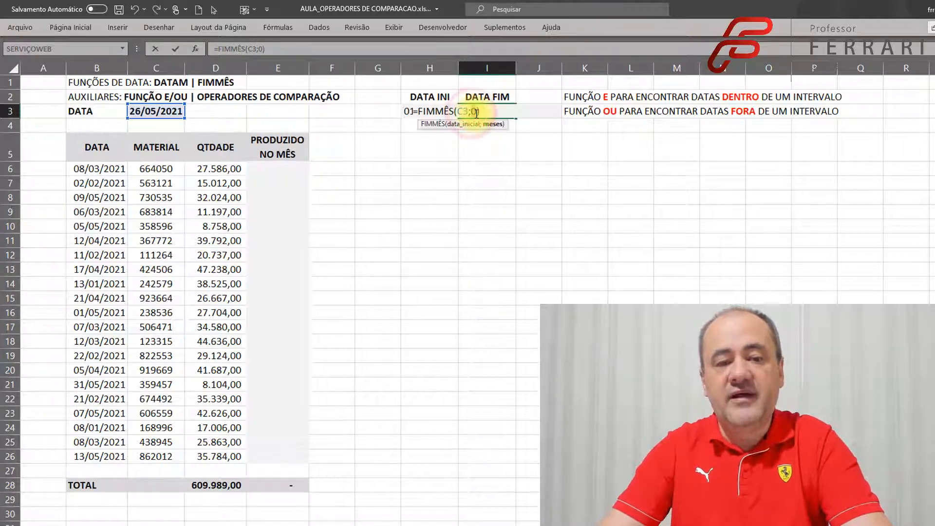
key(Return)
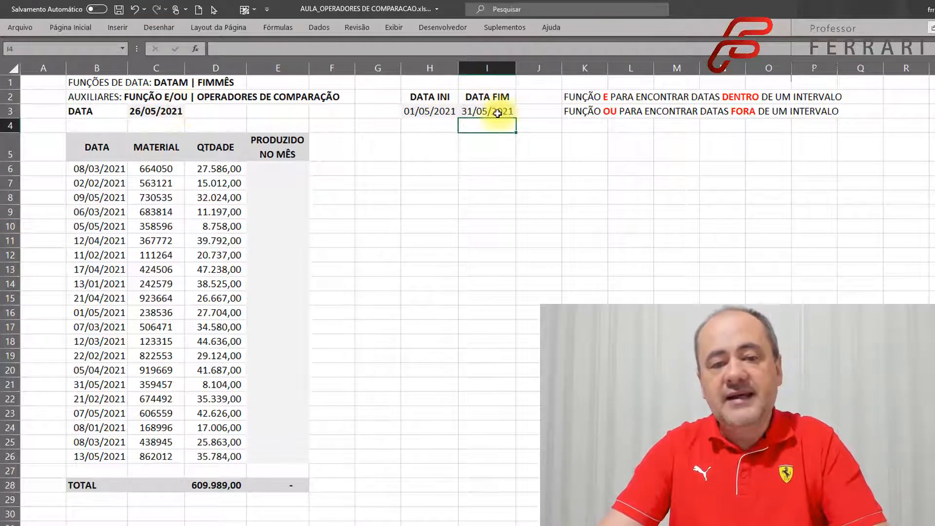
Set the reference date in C3 to 3/11/2021 to test the DATA INI and DATA FIM formulas.
click(156, 112)
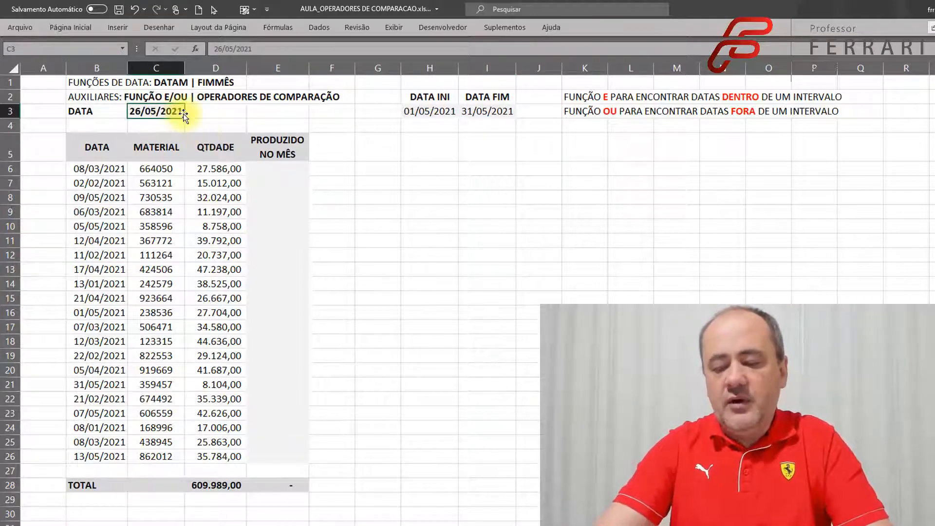
text(3/11/202)
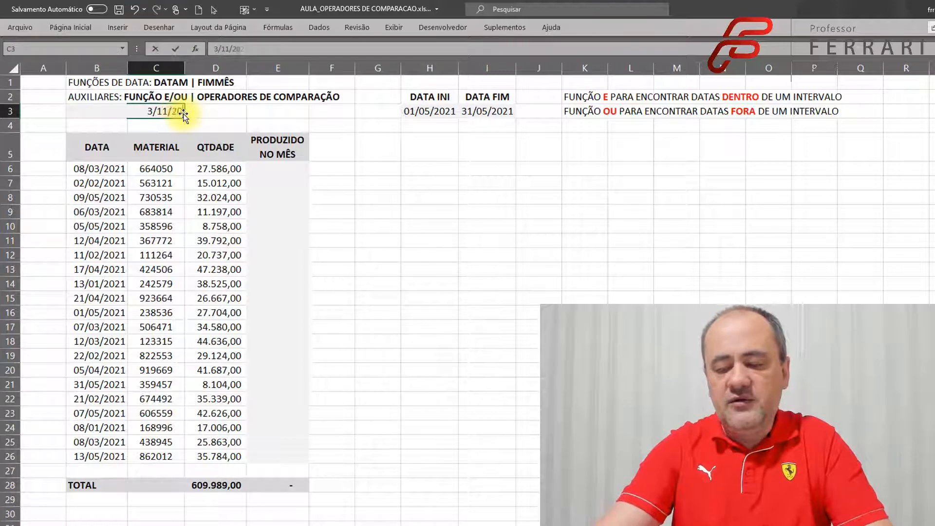
text(1)
key(Return)
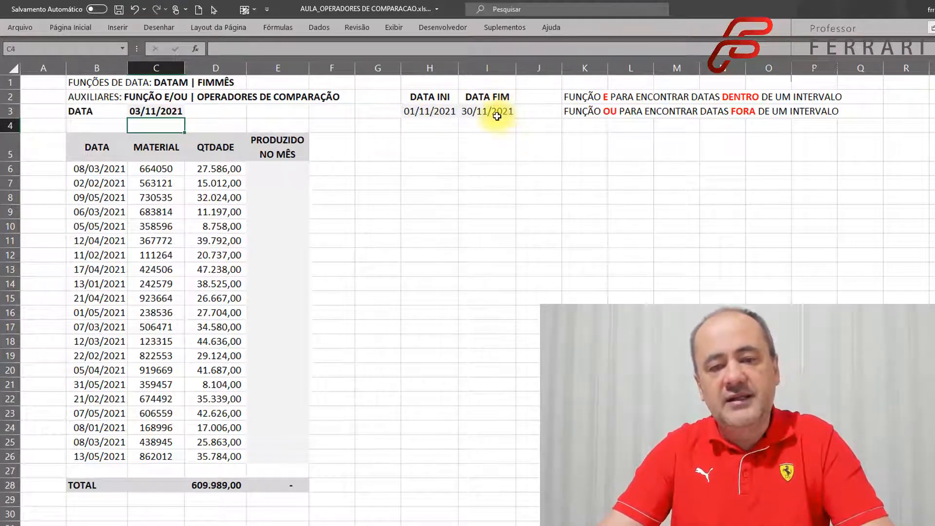
Test the formulas with the reference date 10/02/2021 in C3, and return C3 to 26/05/2021.
click(147, 111)
text(10)
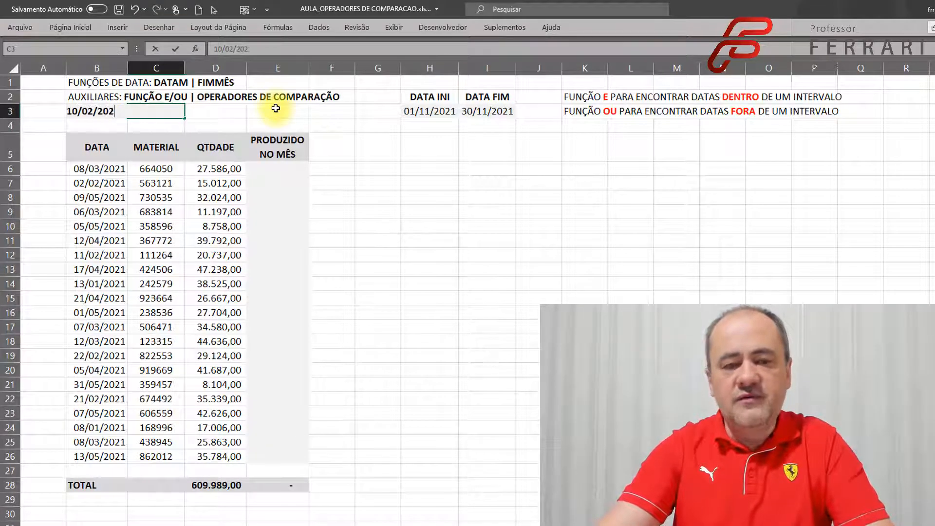
key(Return)
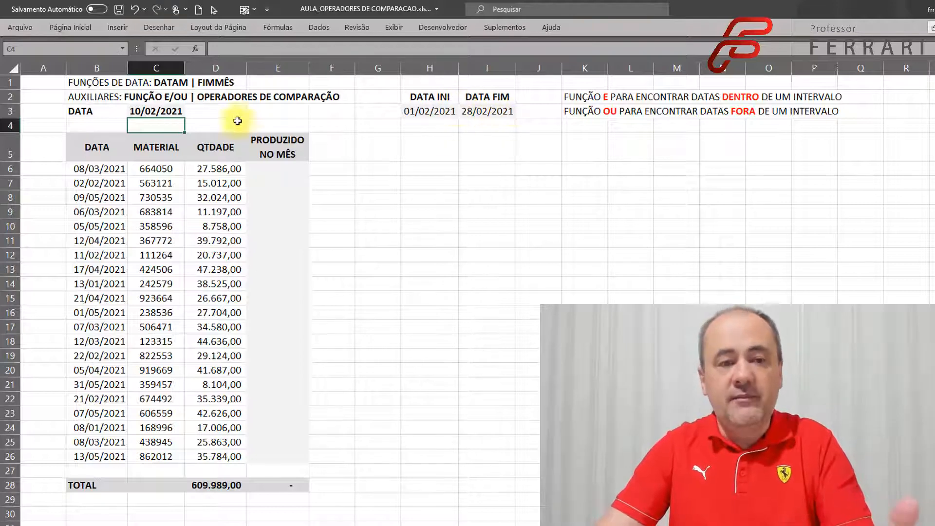
click(165, 111)
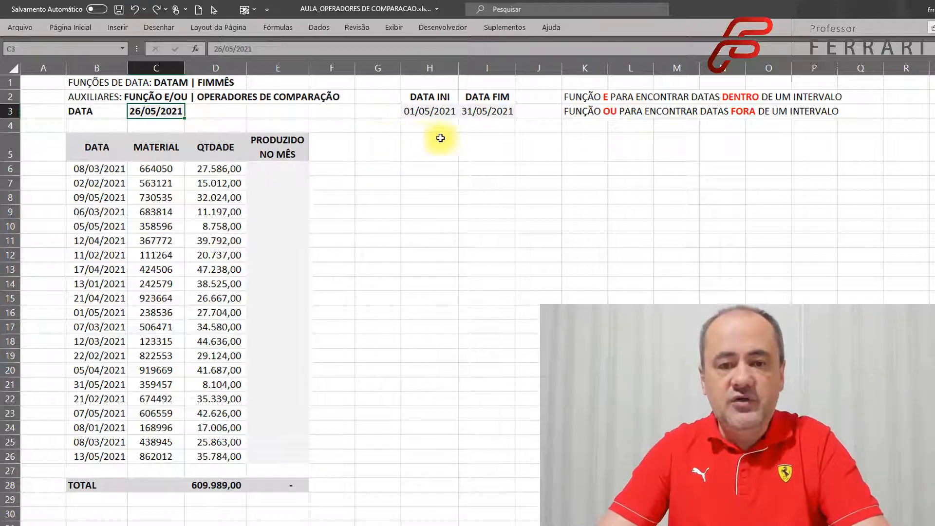
Examine the DATA INI formula in H3, the empty PRODUZIDO NO MÊS cells and the first production date in B6.
click(443, 115)
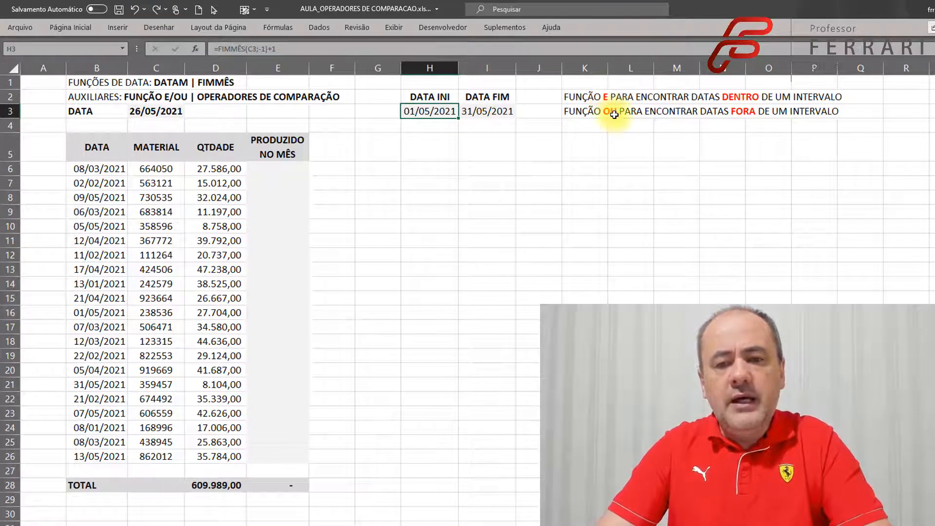
click(432, 171)
click(482, 171)
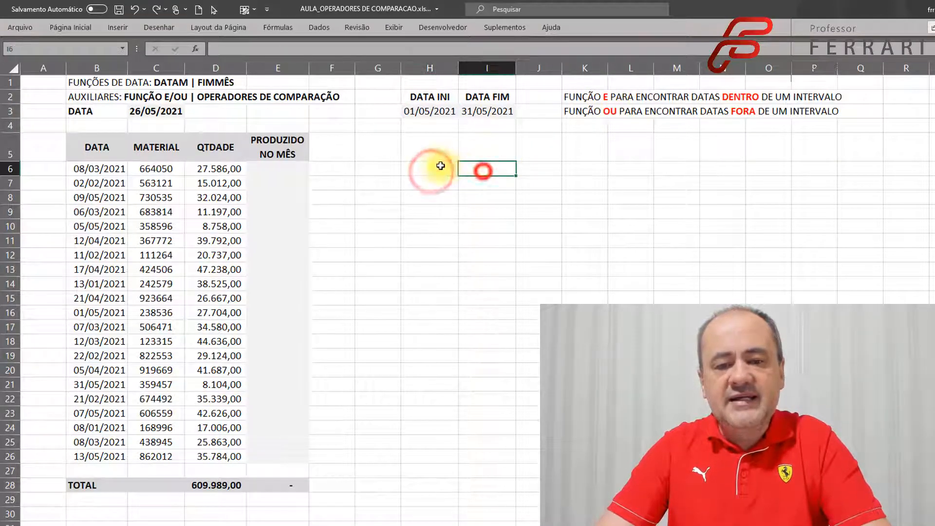
click(438, 167)
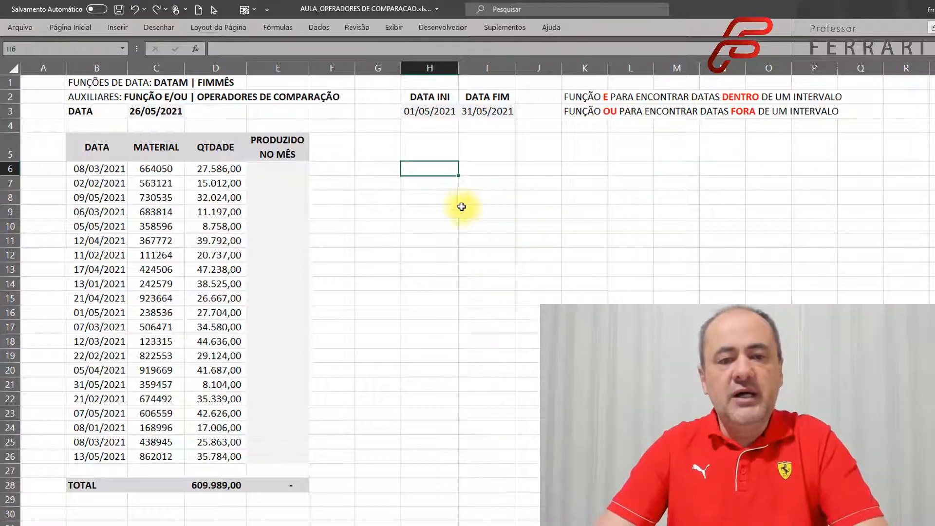
click(281, 170)
click(280, 197)
click(284, 234)
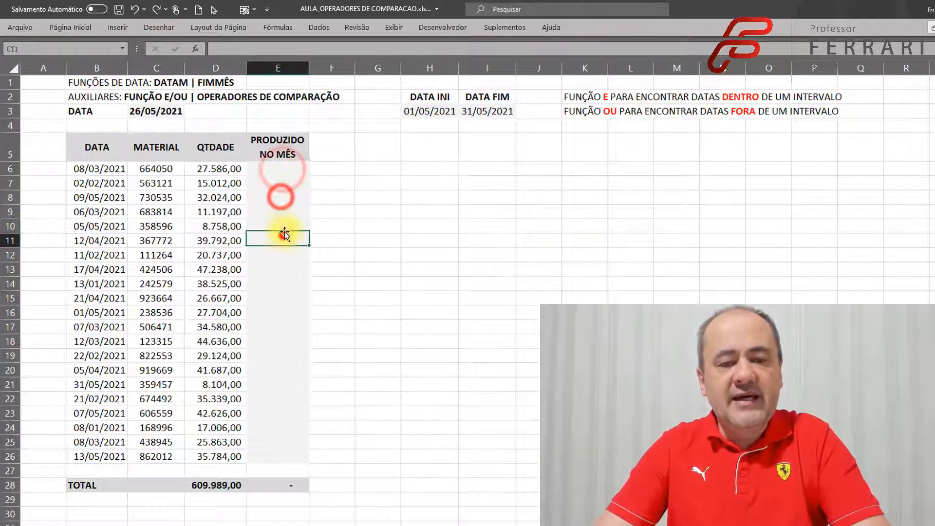
click(283, 169)
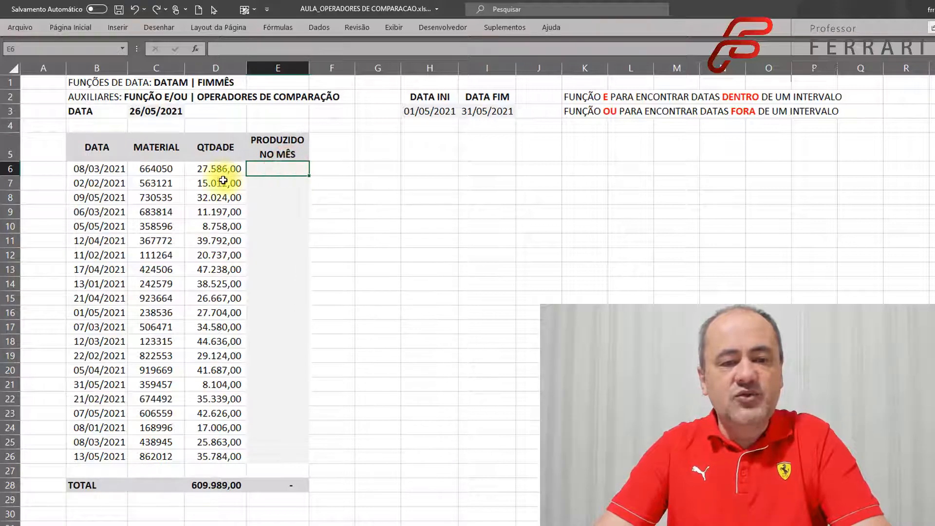
click(94, 168)
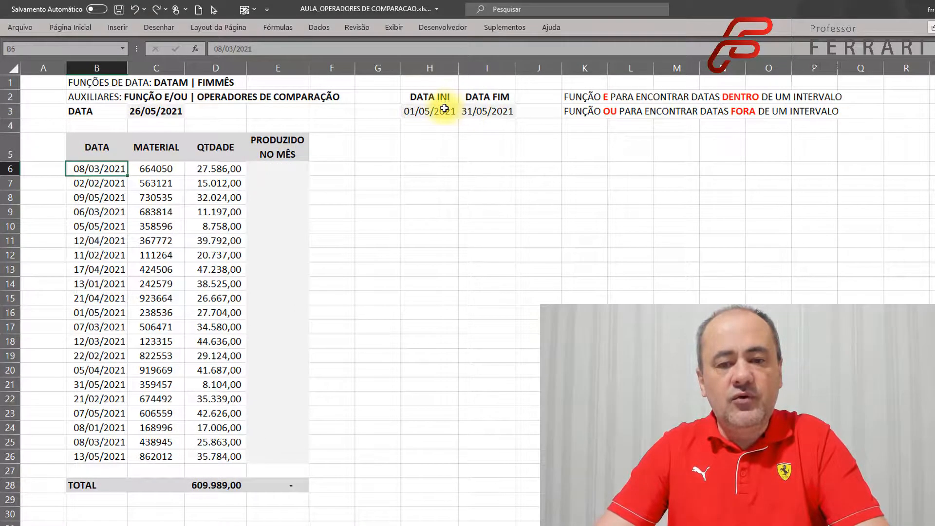
Start an E function in H6 with the first condition B6>=H3, comparing the production date with DATA INI.
click(437, 169)
text(=)
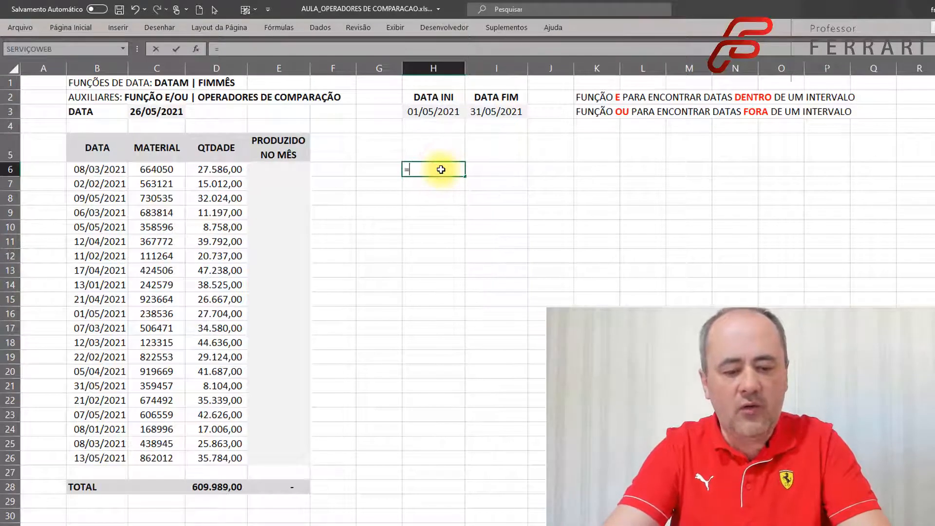
text(E()
key(Left)
key(Left)
key(Left)
key(Left)
key(Left)
key(Left)
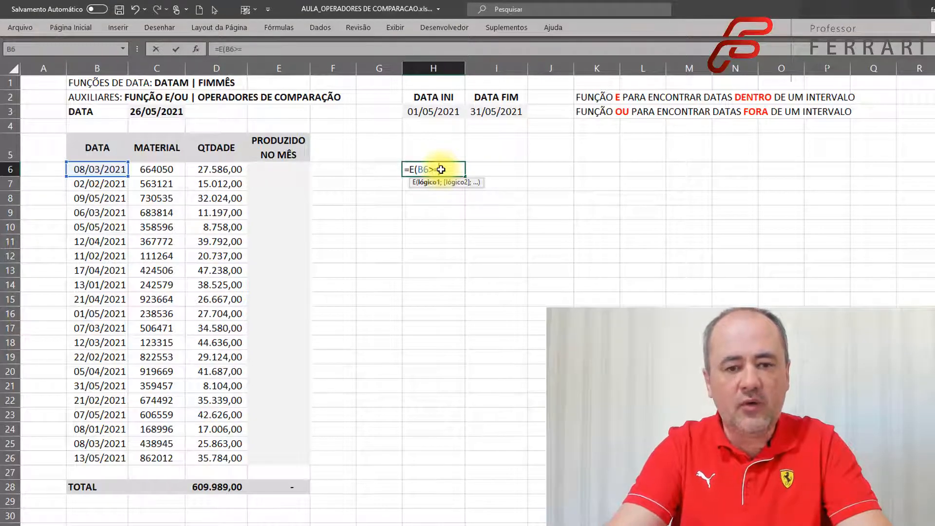
text(>=)
key(Up)
key(Up)
key(Up)
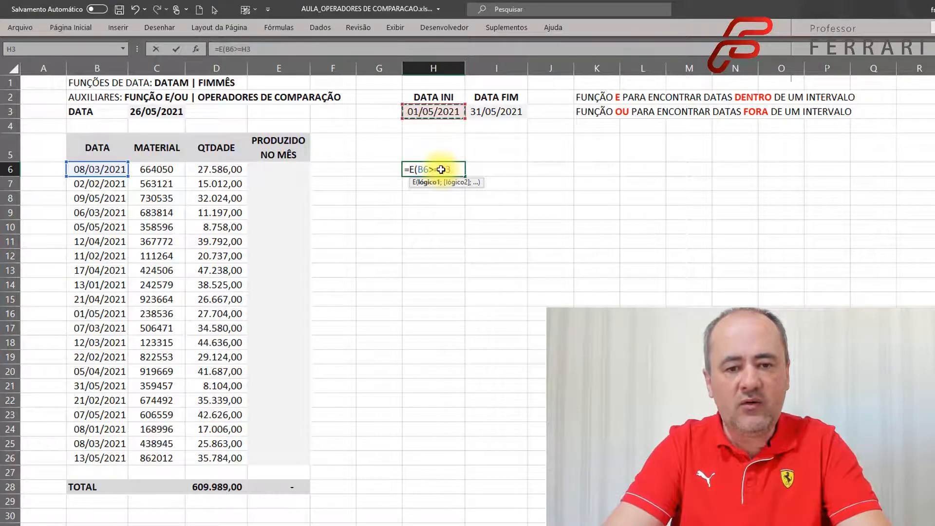
text(;)
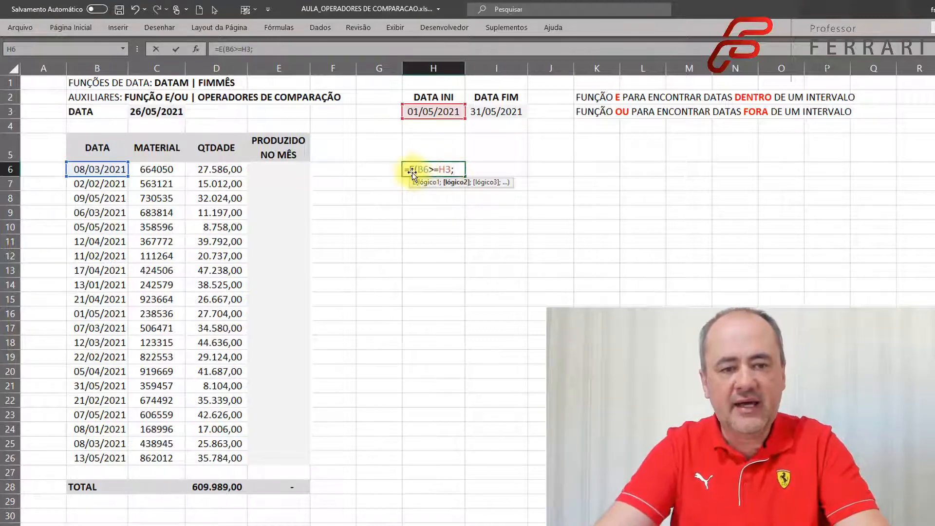
Add the second condition B6<=I3 to the E function in H6 and complete the formula.
key(Left)
key(Left)
key(Left)
key(Left)
key(Left)
key(Left)
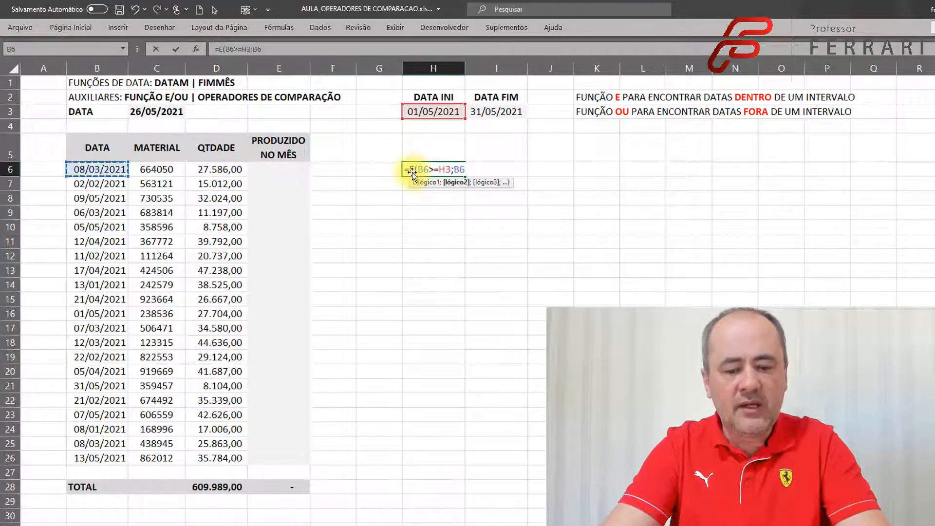
text(<=)
key(Up)
key(Up)
key(Up)
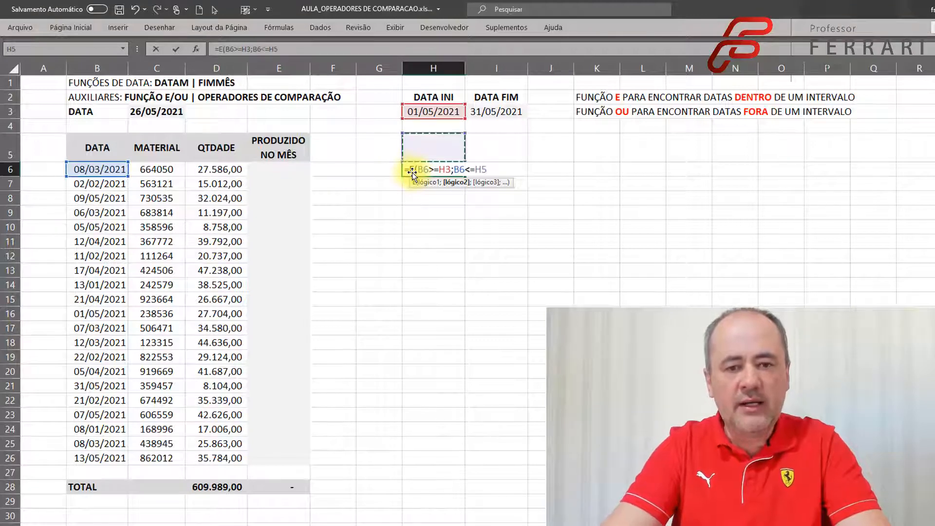
key(Right)
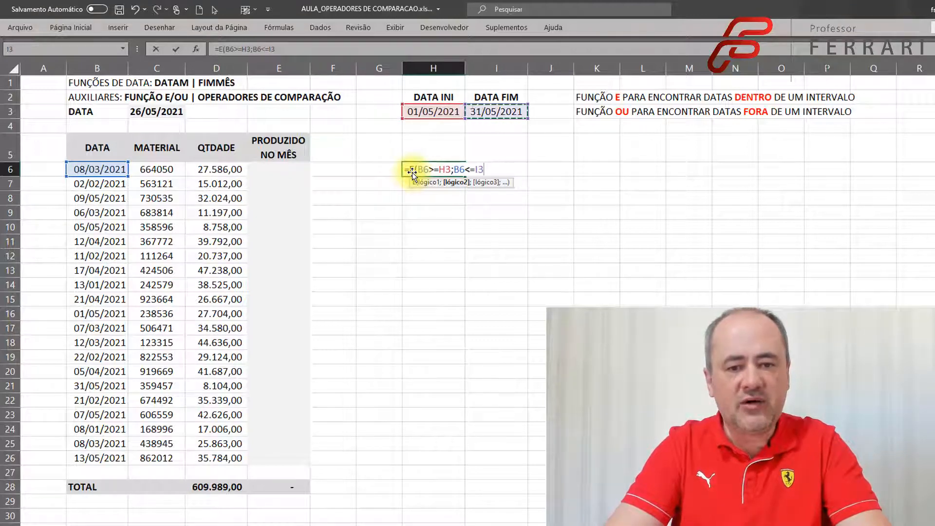
key(Return)
click(412, 170)
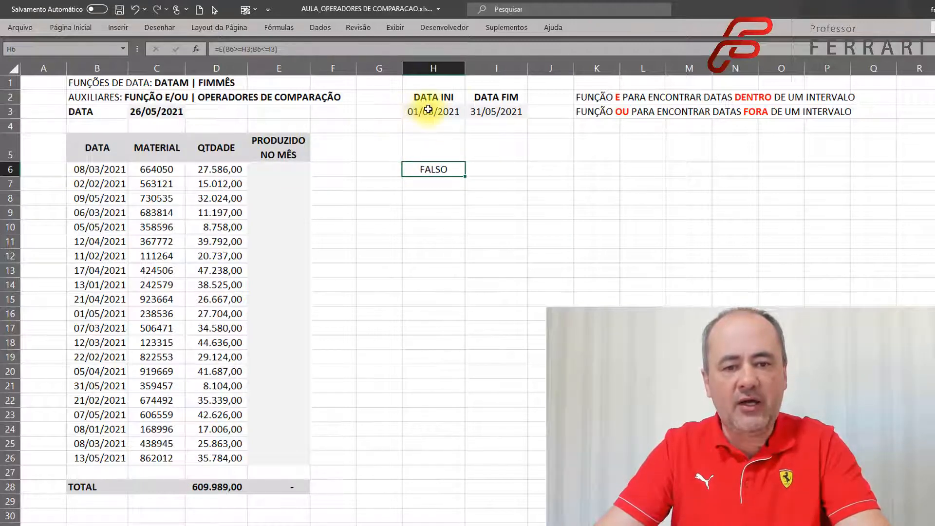
Make the DATA INI and DATA FIM references in H6 absolute, giving =E(B6>=$H$3;B6<=$I$3).
double_click(437, 170)
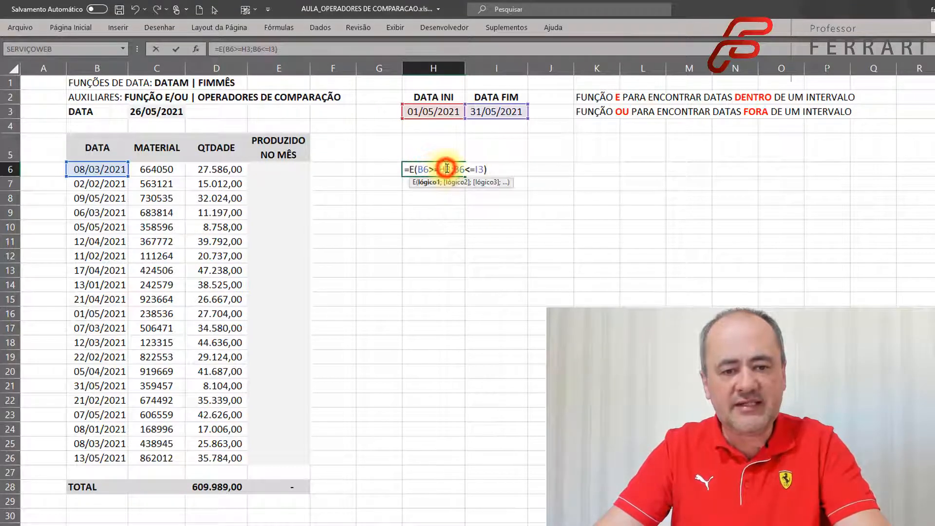
click(447, 168)
key(F4)
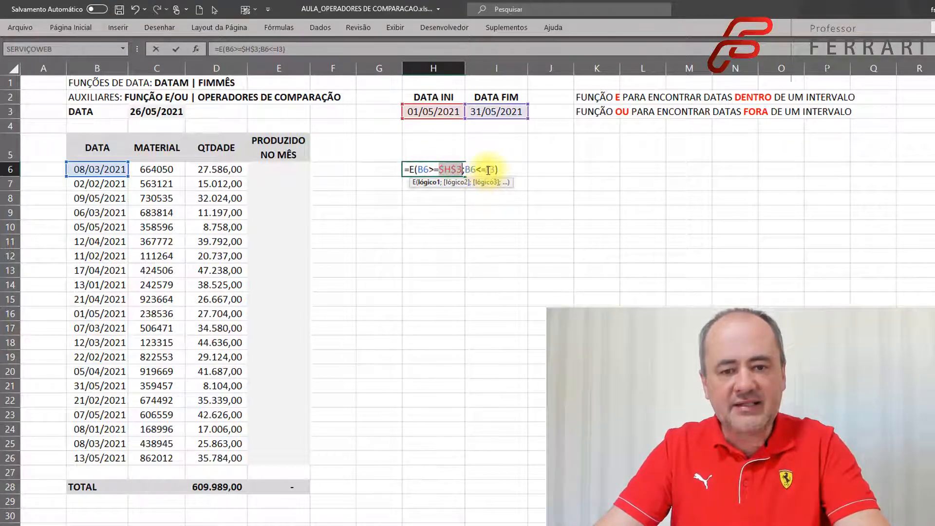
double_click(488, 170)
click(434, 209)
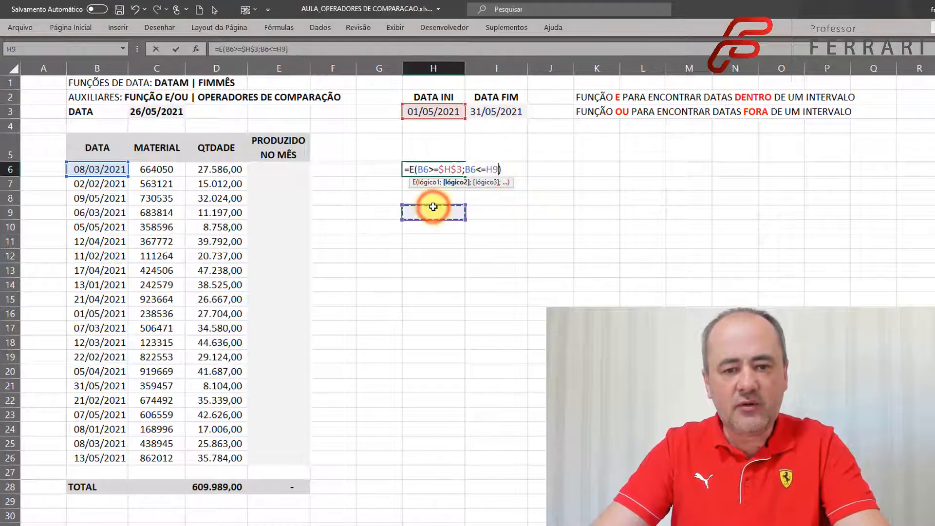
key(BackSpace)
key(BackSpace)
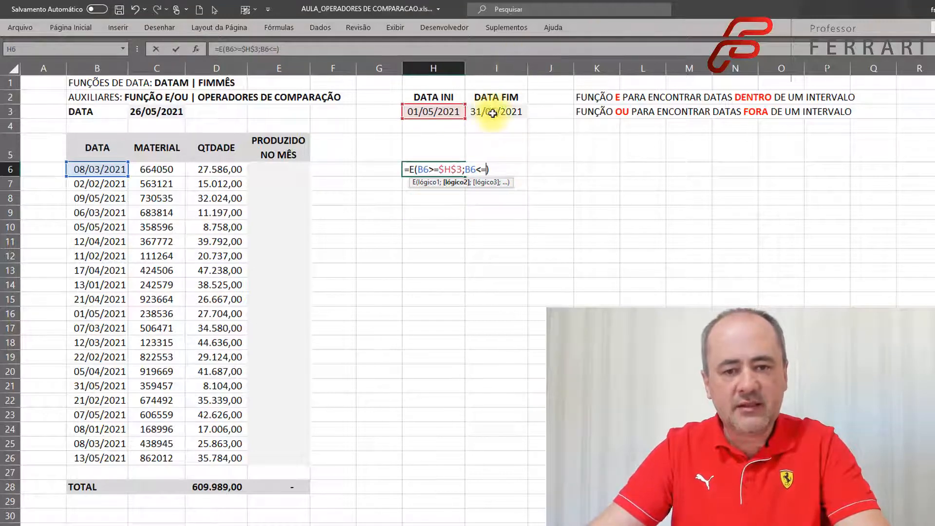
click(492, 113)
key(F4)
key(Return)
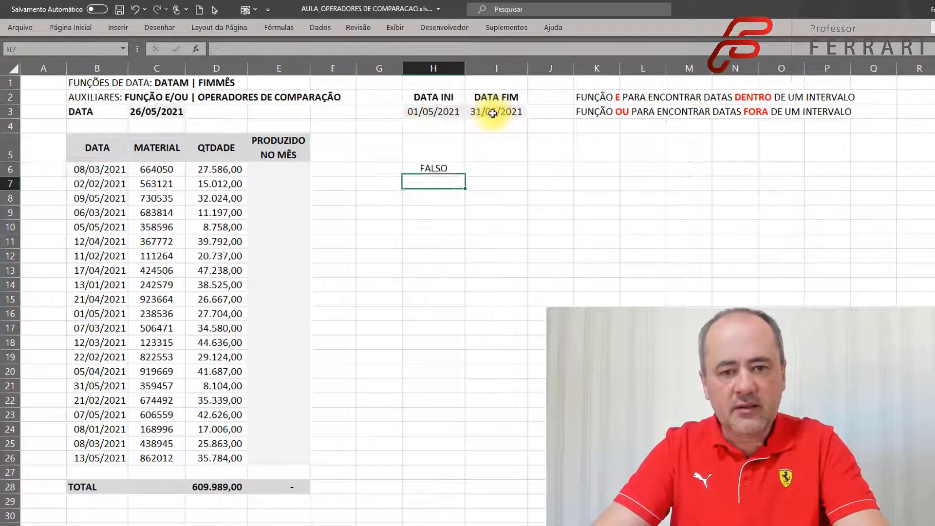
Fill the E formula from H6 down to H26 and check the copied formula in H8.
click(445, 169)
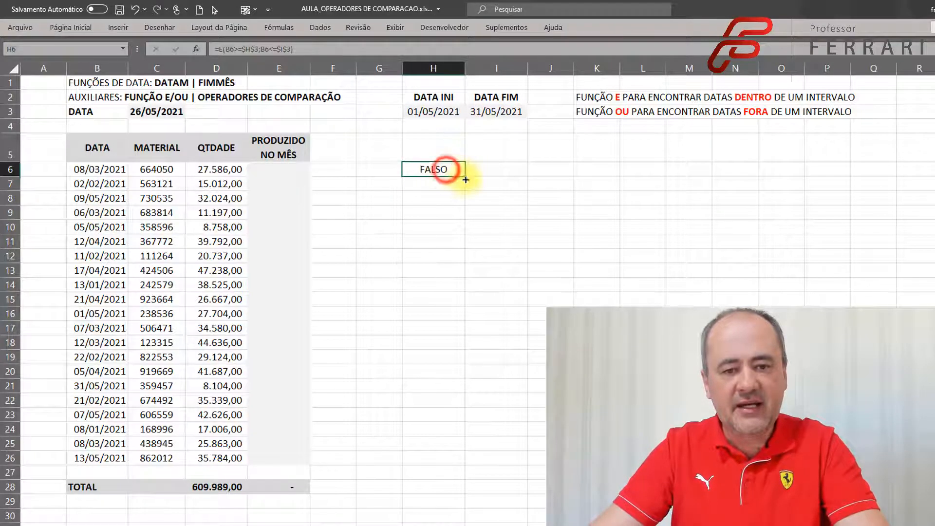
drag(466, 180, 482, 463)
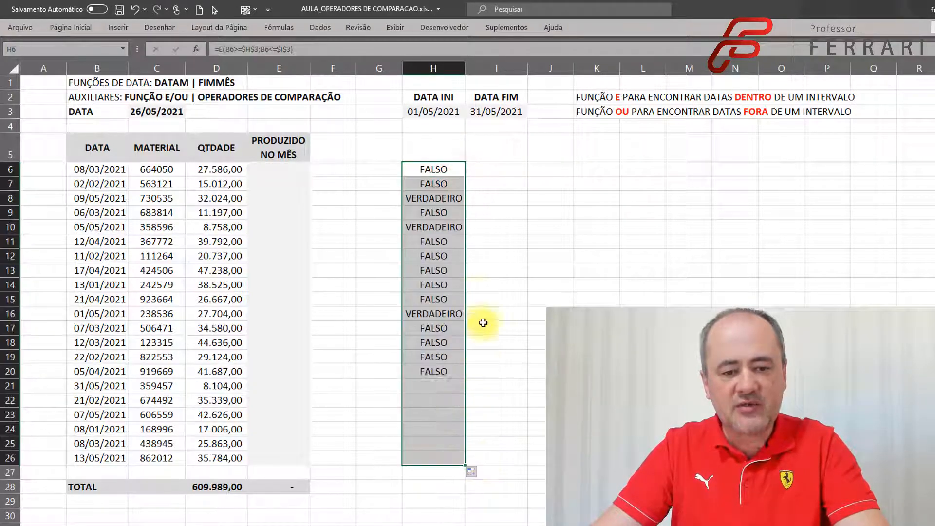
click(434, 200)
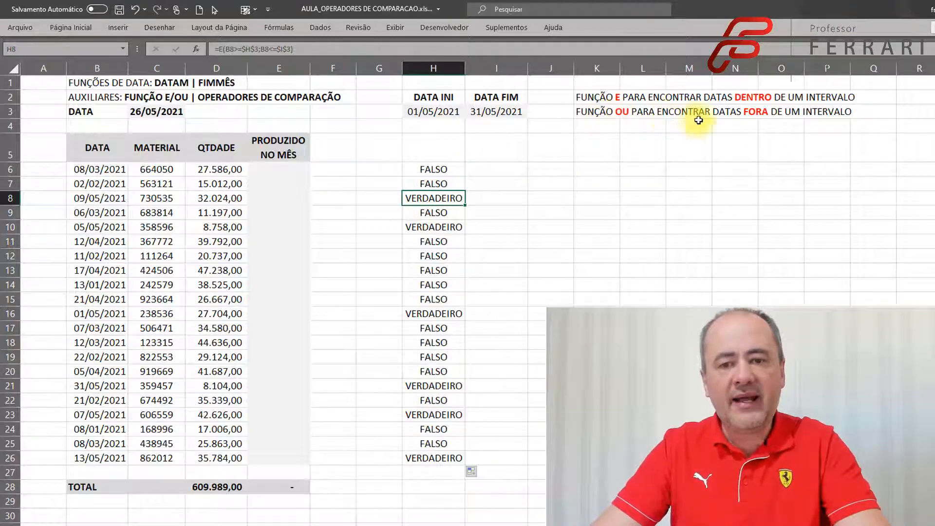
Enter the formula =OU(B6<=H3;B6>=I3) in I6 to find dates outside the interval.
click(498, 171)
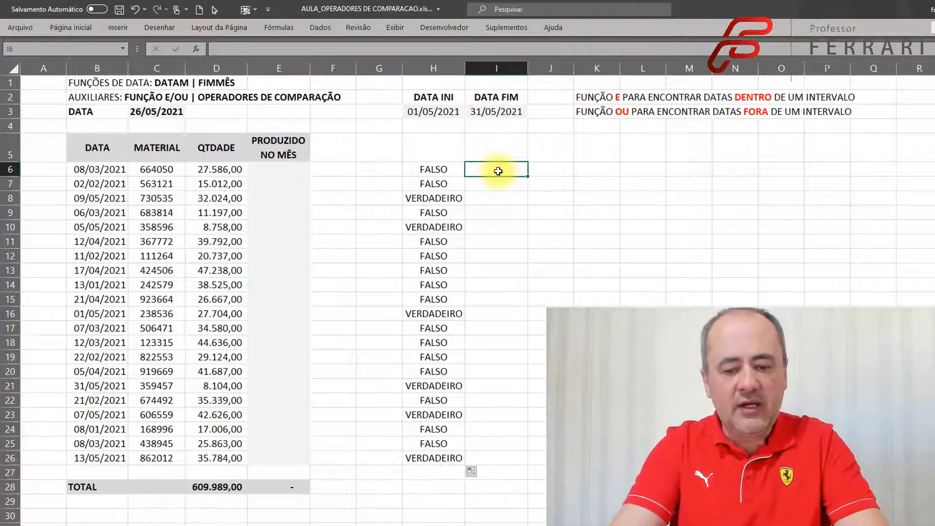
text(=OU()
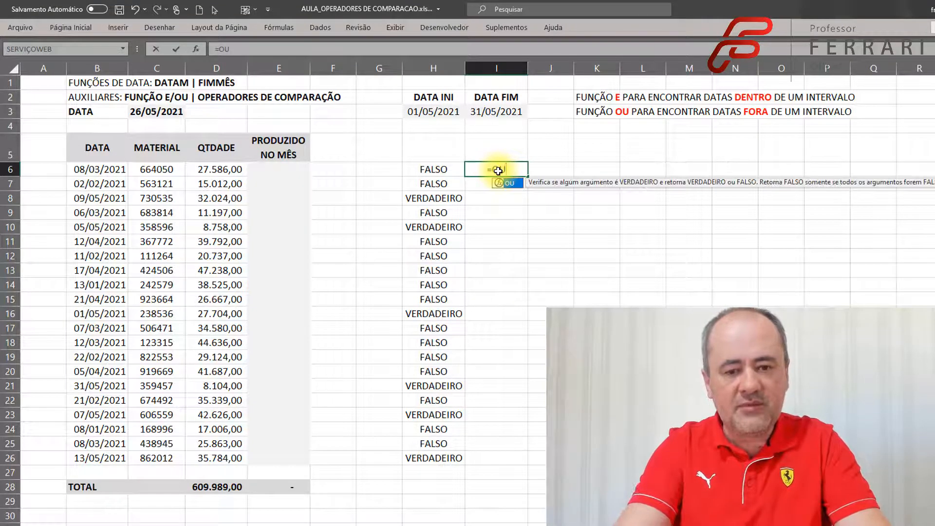
click(100, 169)
text(<=)
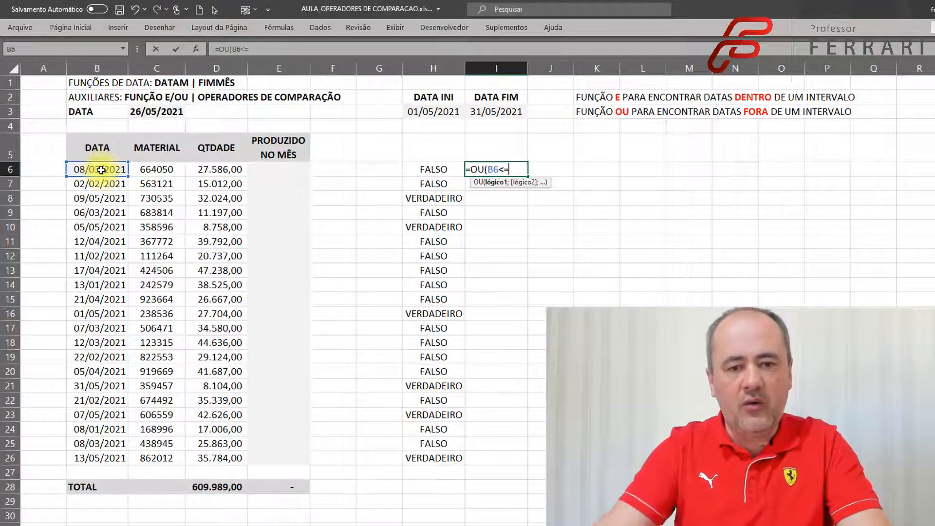
click(438, 111)
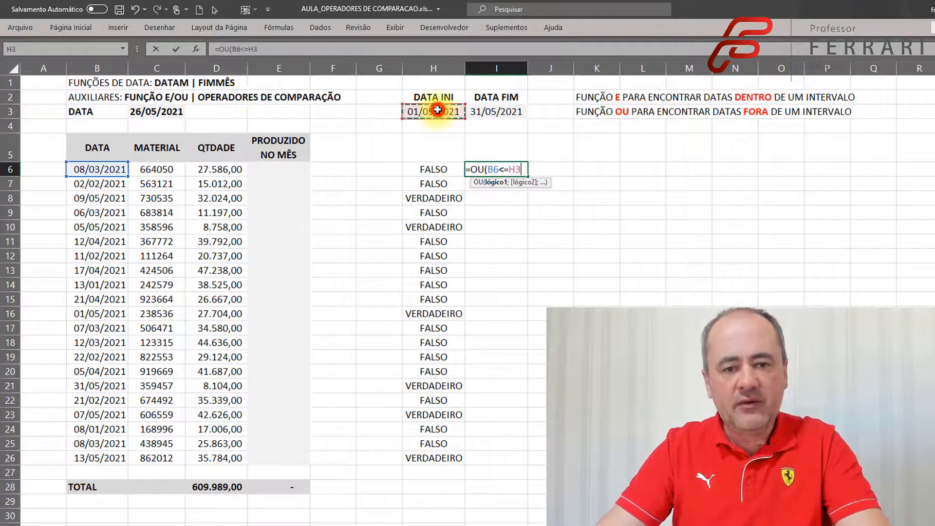
text(;)
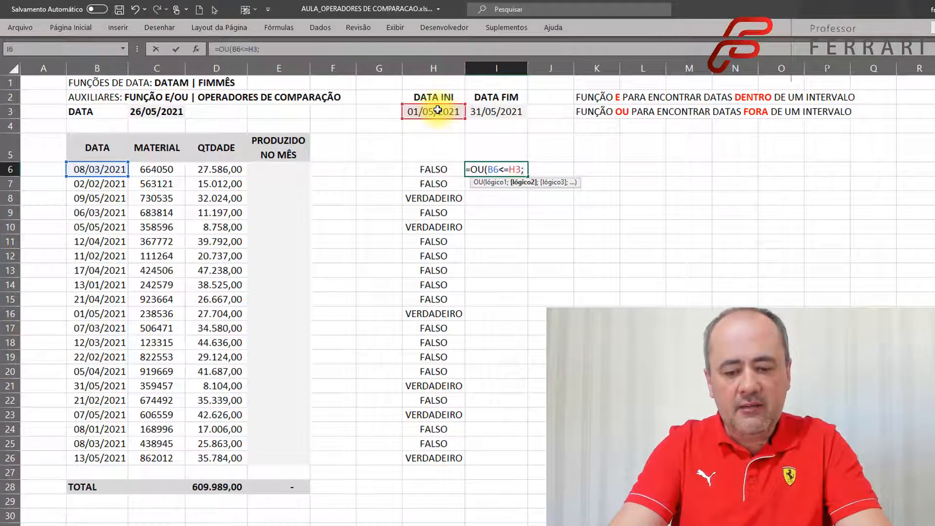
click(104, 168)
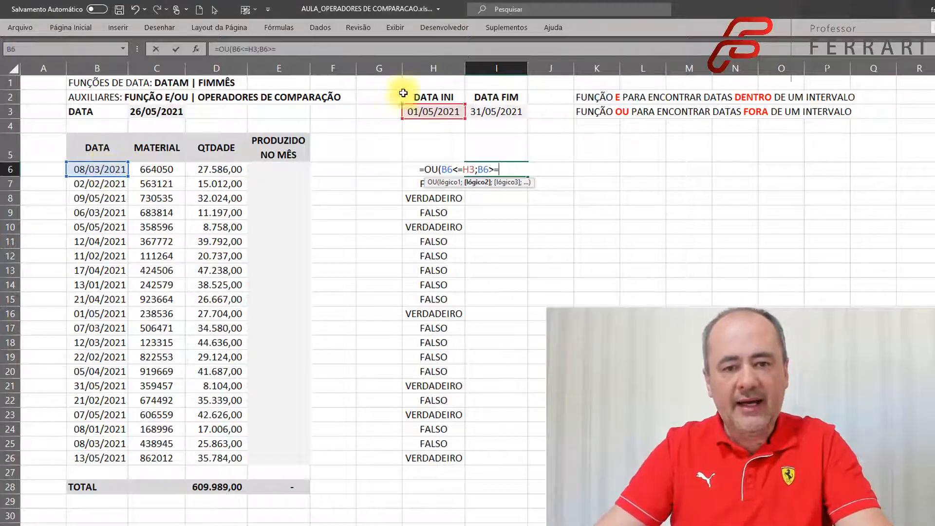
click(497, 114)
text())
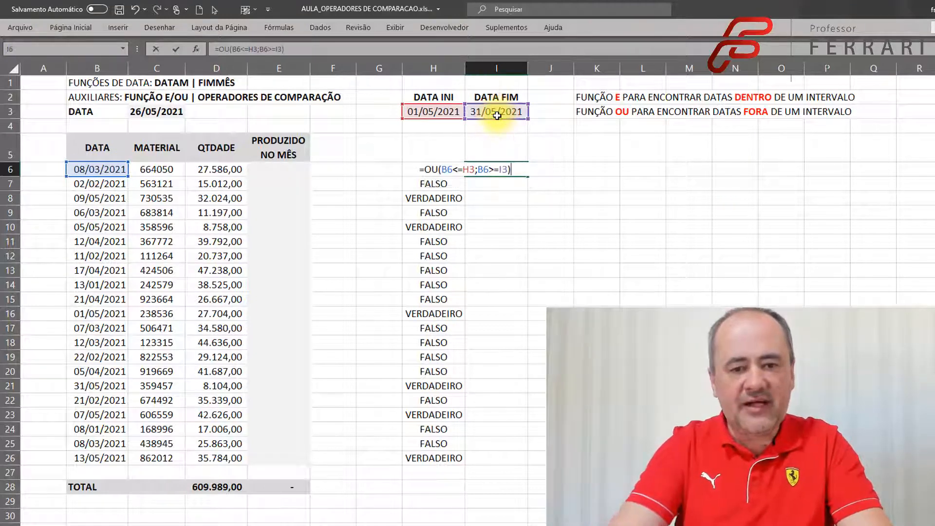
key(Return)
key(Up)
Make the DATA INI and DATA FIM references in I6 absolute, giving =OU(B6<=$H$3;B6>=$I$3).
double_click(466, 165)
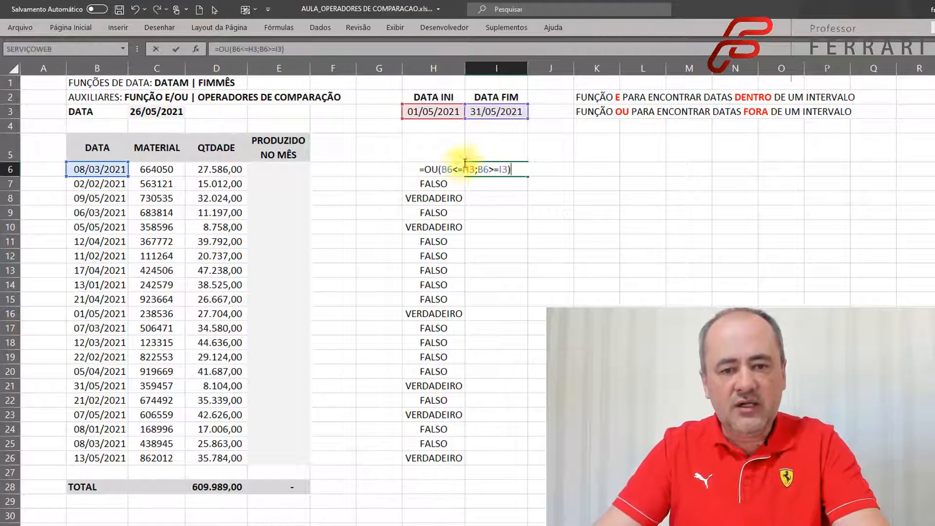
key(F4)
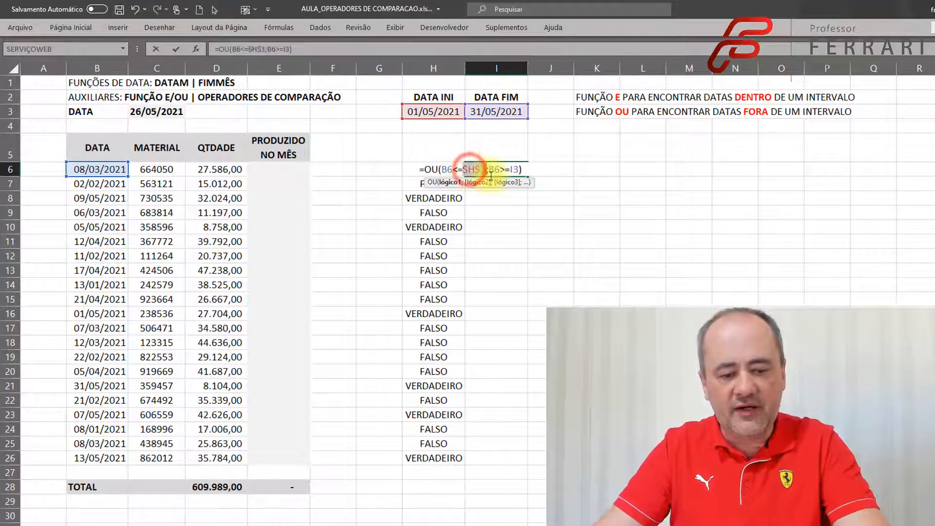
click(515, 170)
key(F4)
key(ctrl+Return)
key(Return)
click(520, 170)
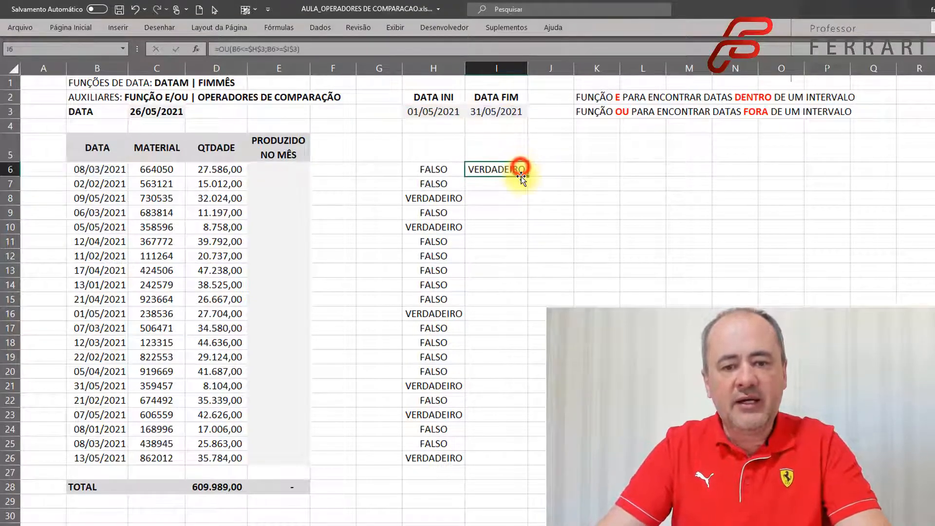
Fill the OU formula from I6 down to I26 and check the copied formula in I13.
double_click(527, 175)
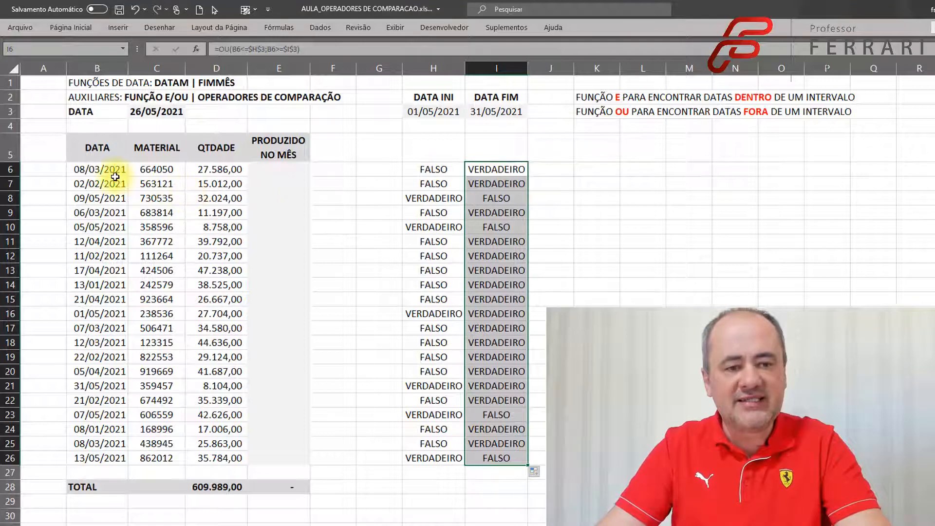
click(493, 168)
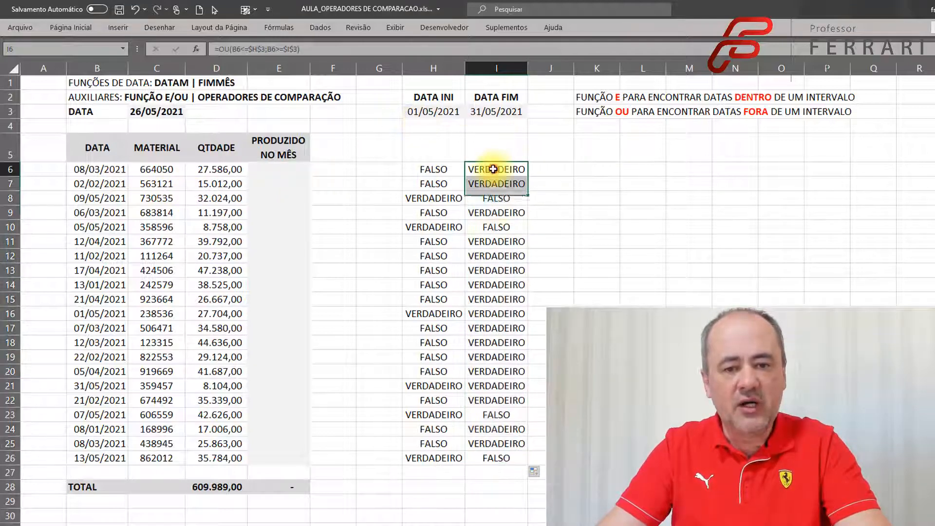
drag(494, 239, 498, 282)
click(496, 270)
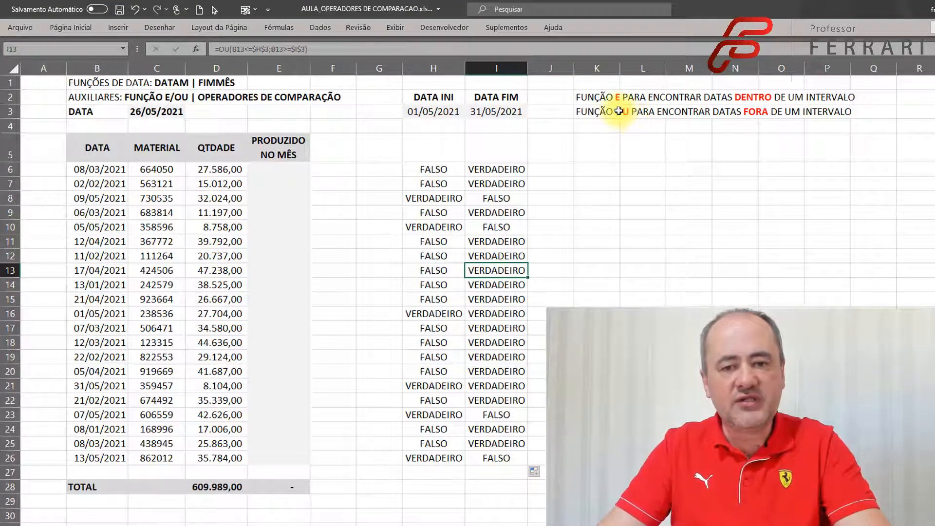
Clear the test results from H5:I28 and review the DATA INI formula in H3.
mouse_move(432, 146)
mouse_down()
mouse_move(484, 146)
mouse_move(525, 215)
mouse_move(530, 492)
mouse_up()
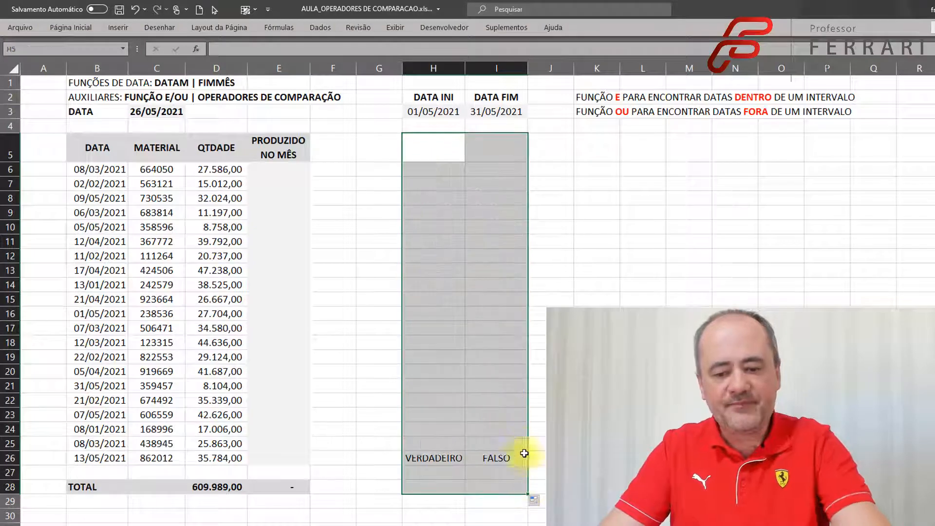
click(276, 171)
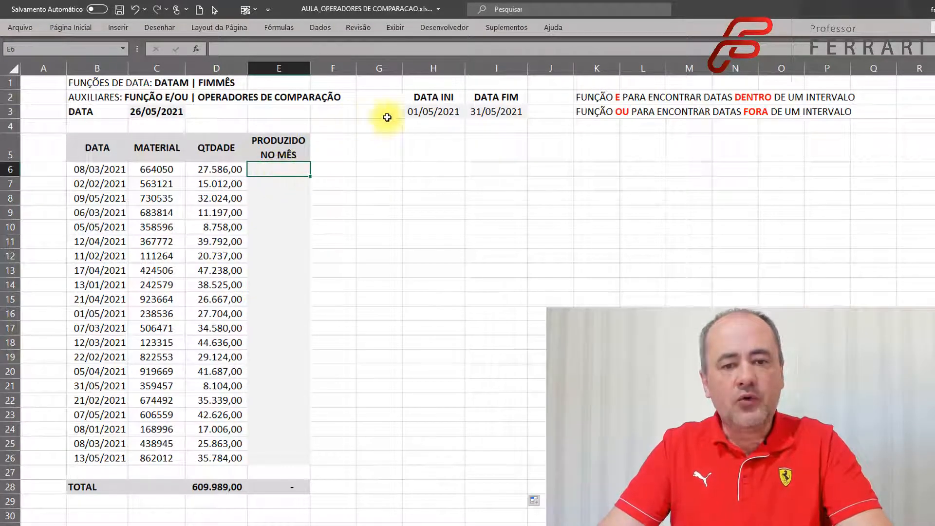
click(432, 112)
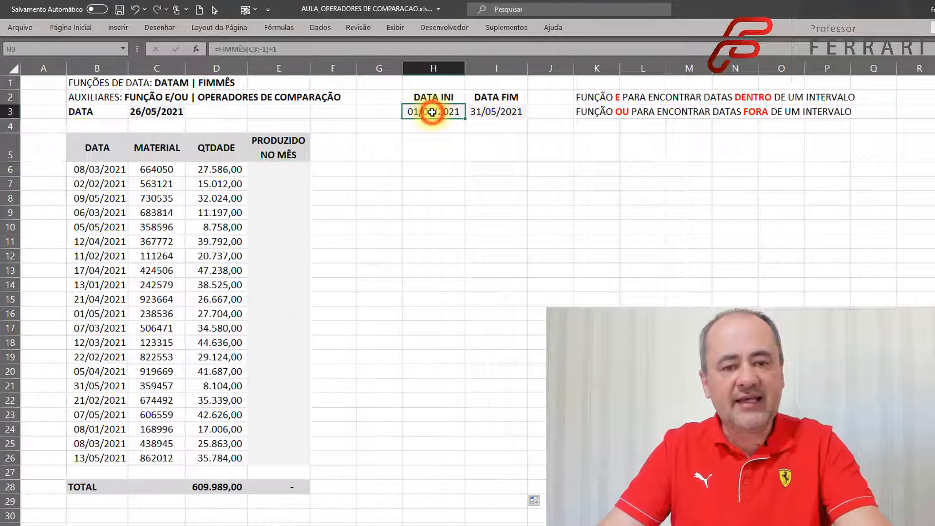
double_click(432, 113)
key(Escape)
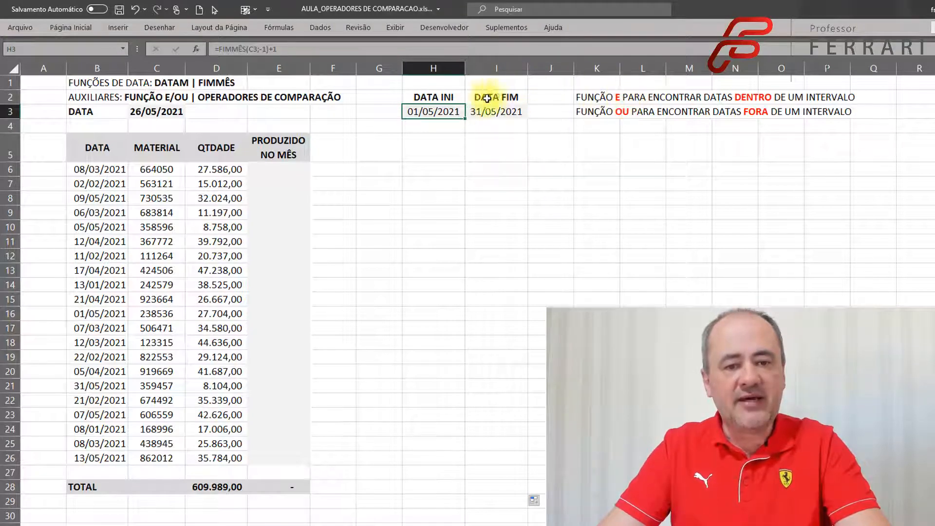
Start a SE formula in E6 with the condition E(B6>=H3;B6<=I3) to test whether the date is within the month.
click(278, 169)
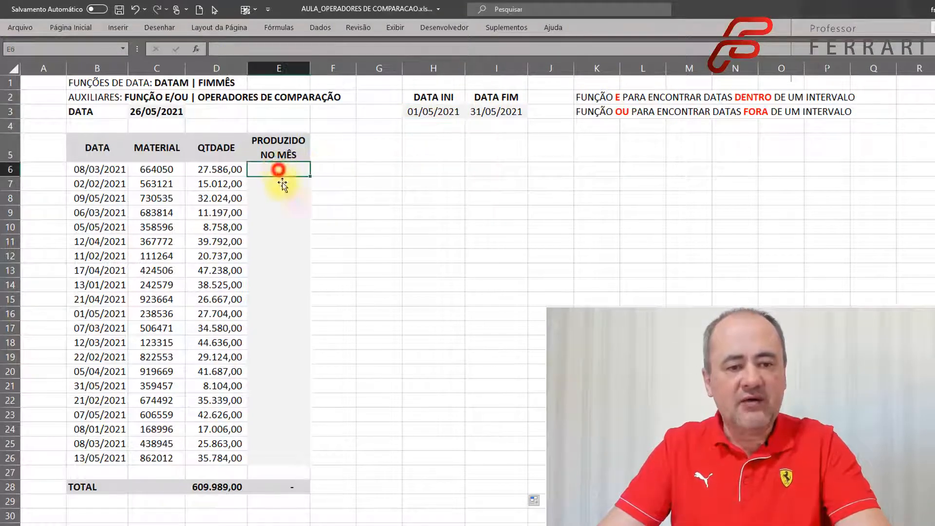
text(=SE)
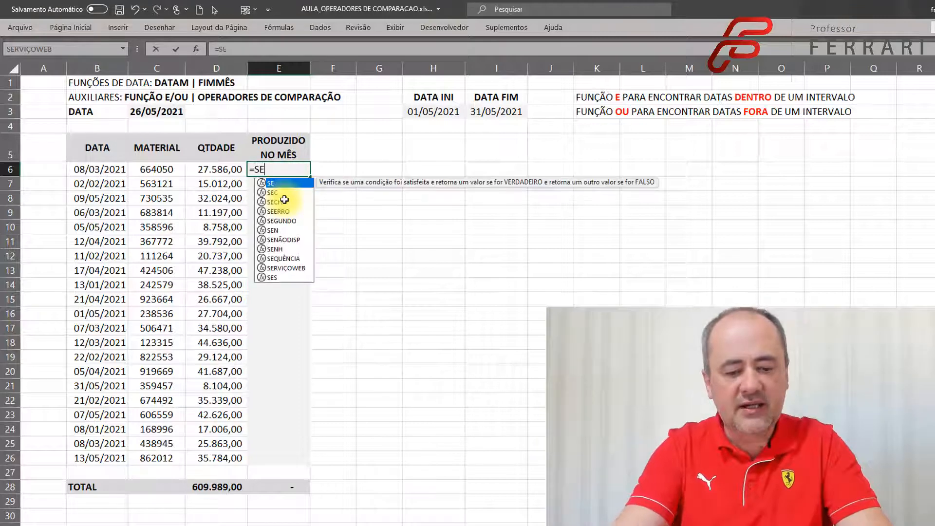
text((E()
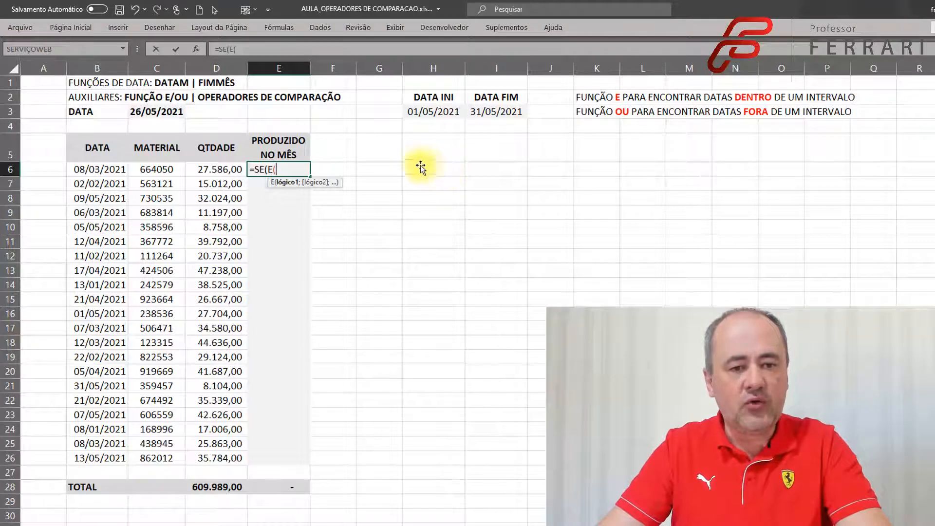
click(92, 167)
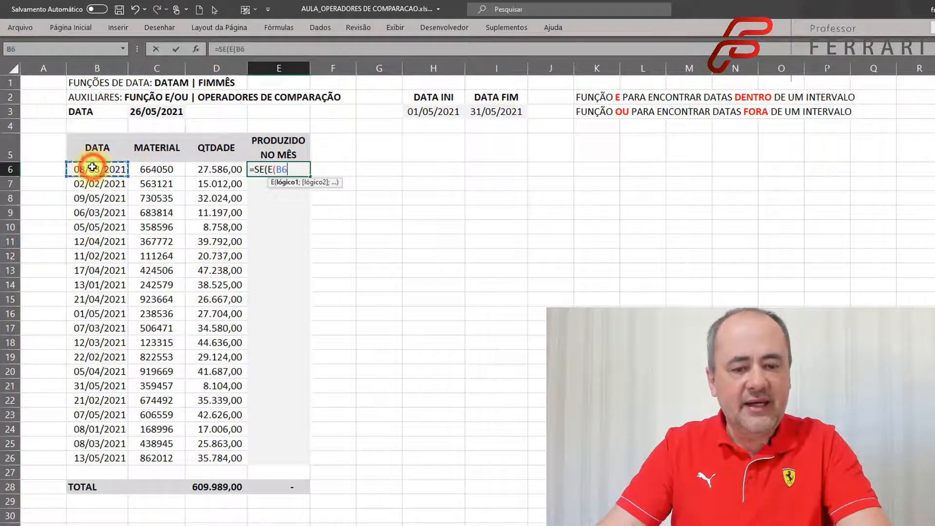
text(>=)
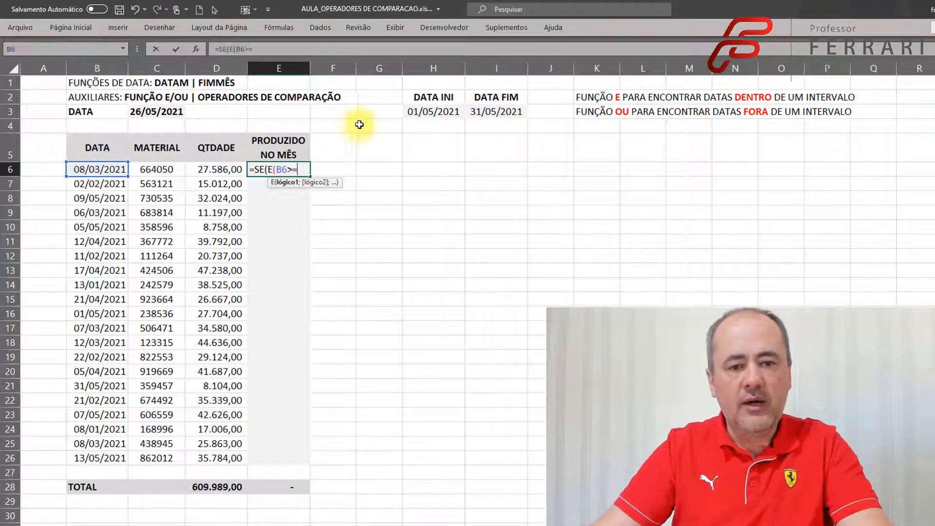
click(428, 112)
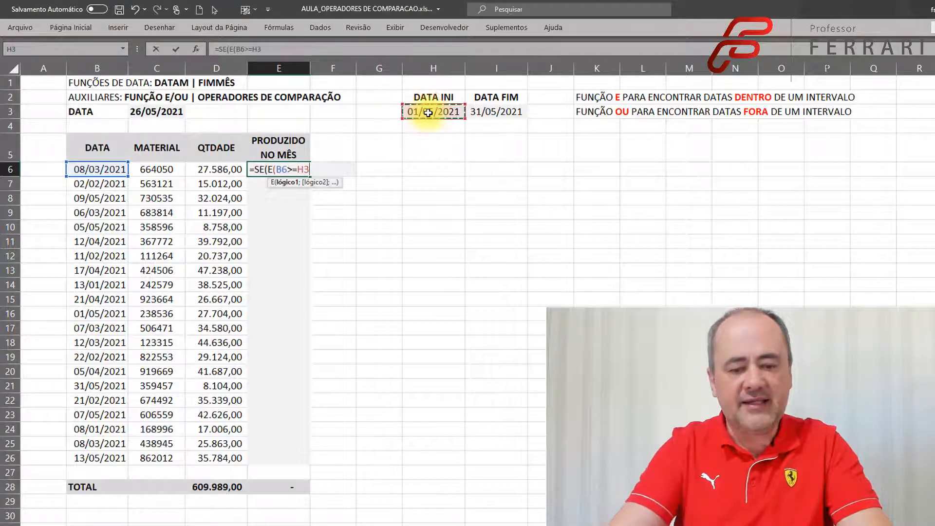
text(;)
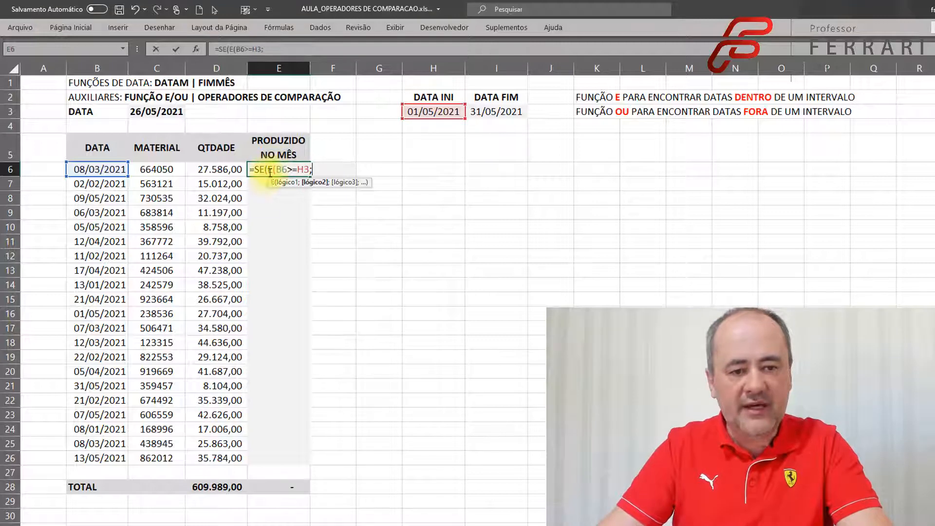
click(100, 170)
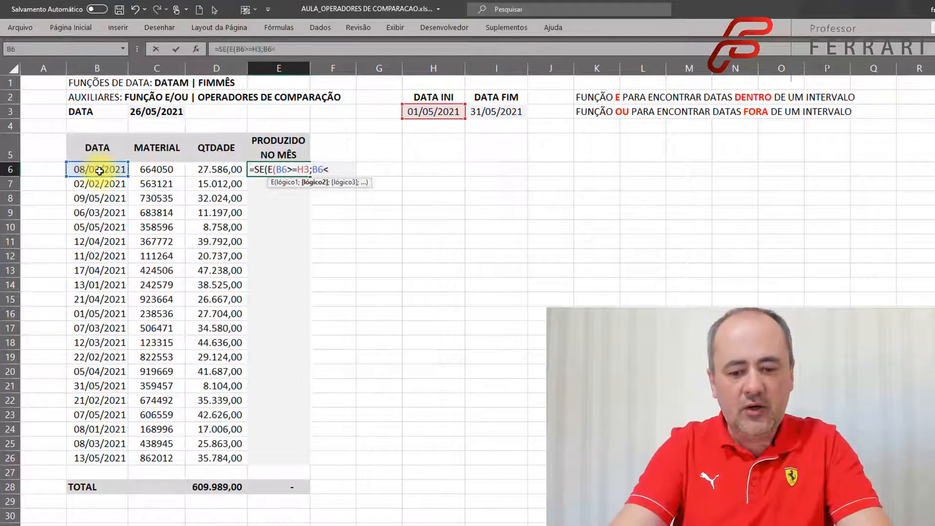
text(<=)
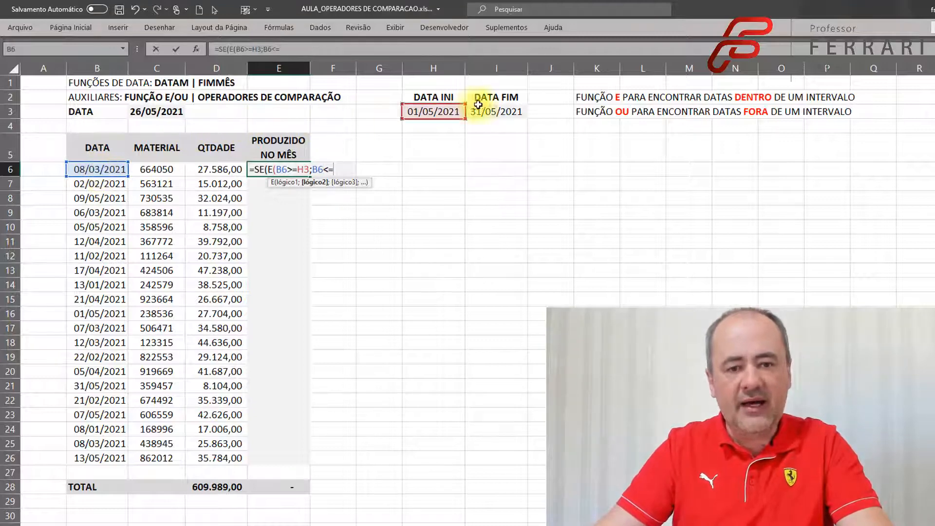
click(492, 109)
text())
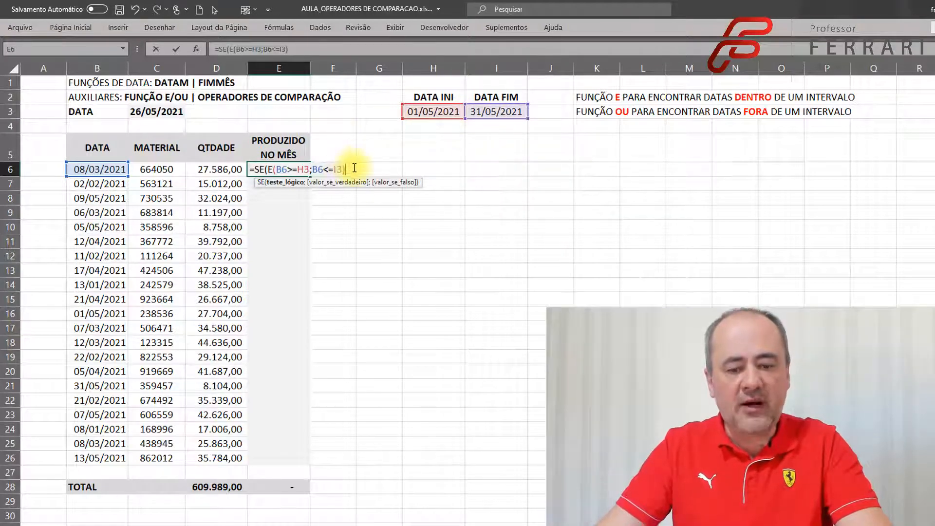
Complete the E6 formula so it returns the quantity in D6 when true and 0 when false.
text(;)
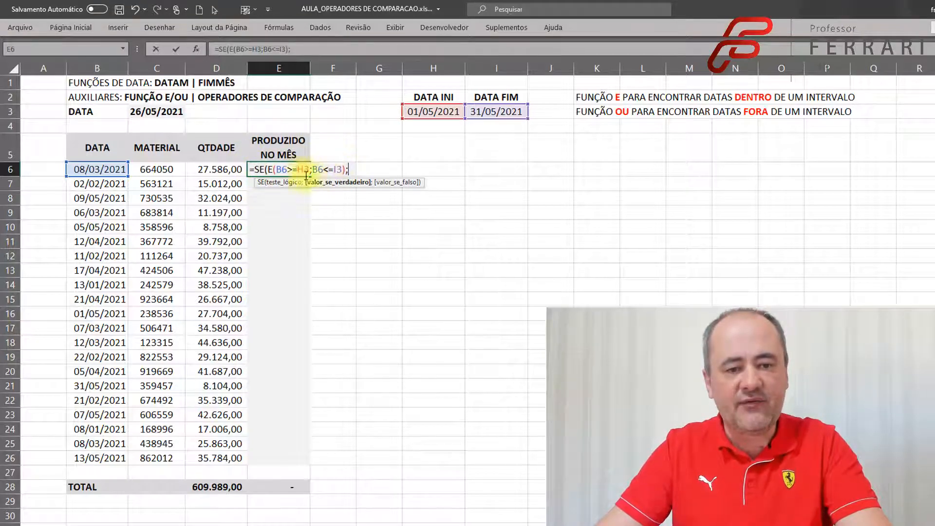
click(207, 171)
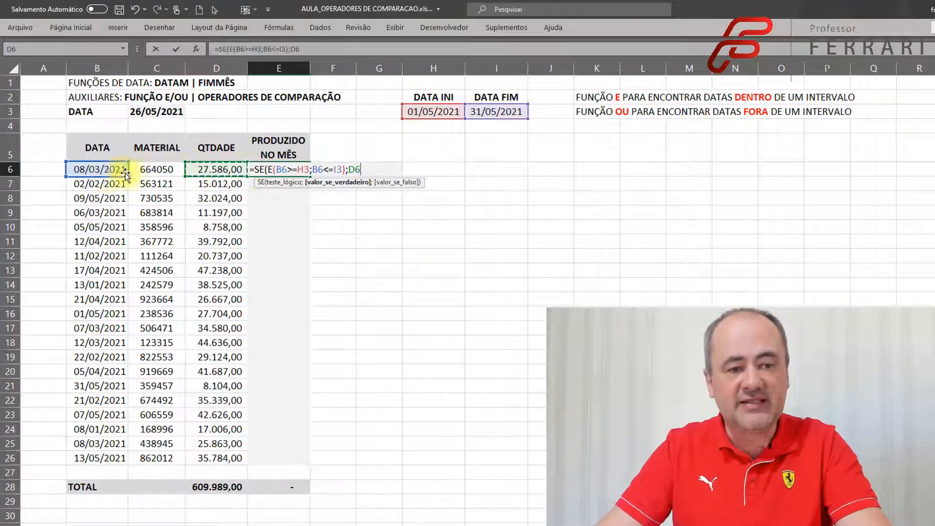
text(;)
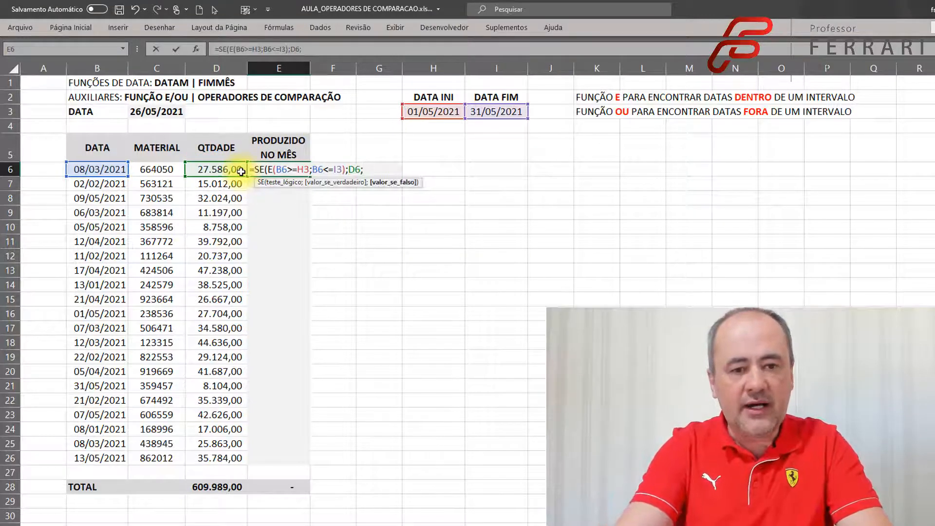
text(0))
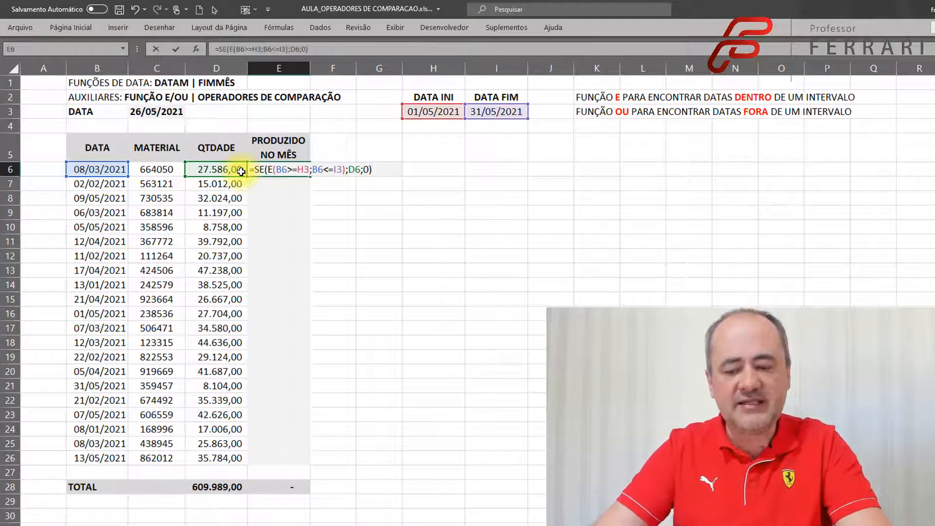
key(Return)
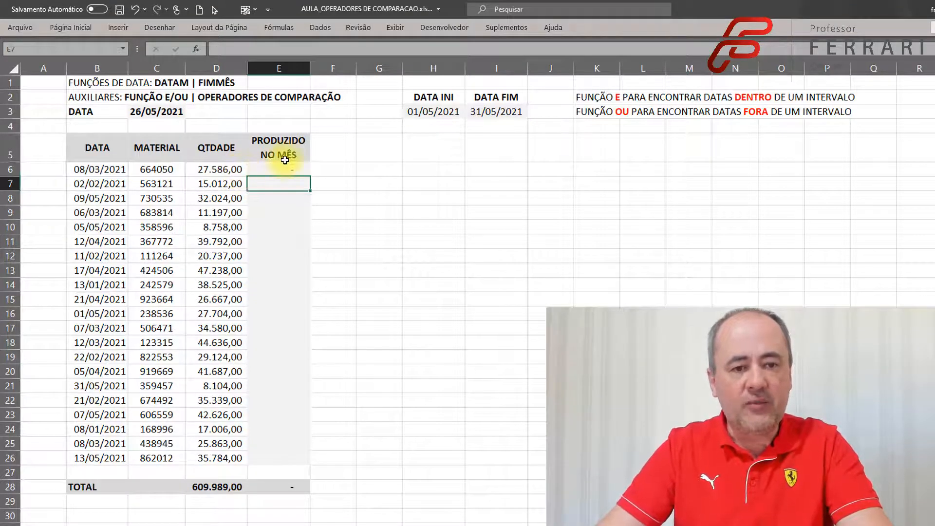
Make the DATA INI and DATA FIM references in E6 absolute, giving =SE(E(B6>=$H$3;B6<=$I$3);D6;0).
click(271, 169)
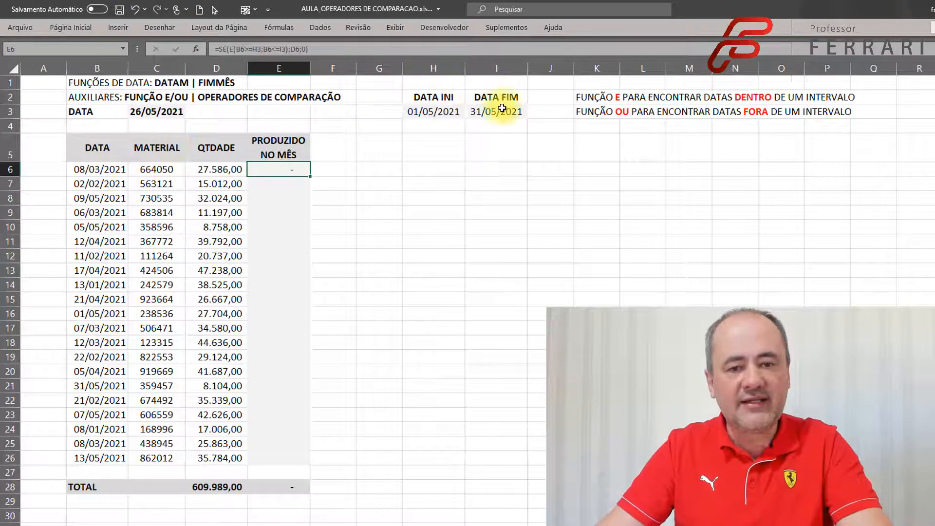
double_click(270, 169)
click(303, 171)
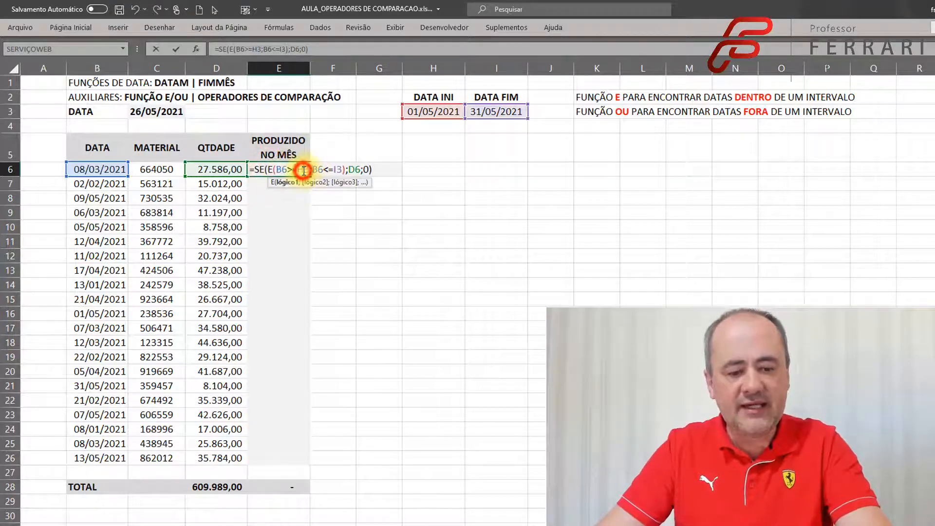
key(F4)
click(347, 169)
key(F4)
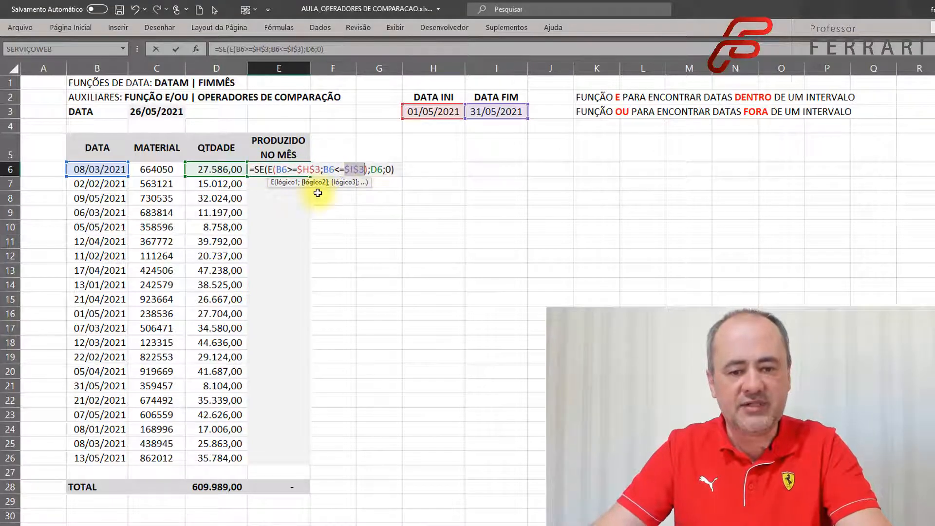
key(Return)
Fill the SE formula from E6 down to E26 and review the formulas in E8 and E6.
click(305, 170)
drag(305, 170, 307, 464)
click(285, 200)
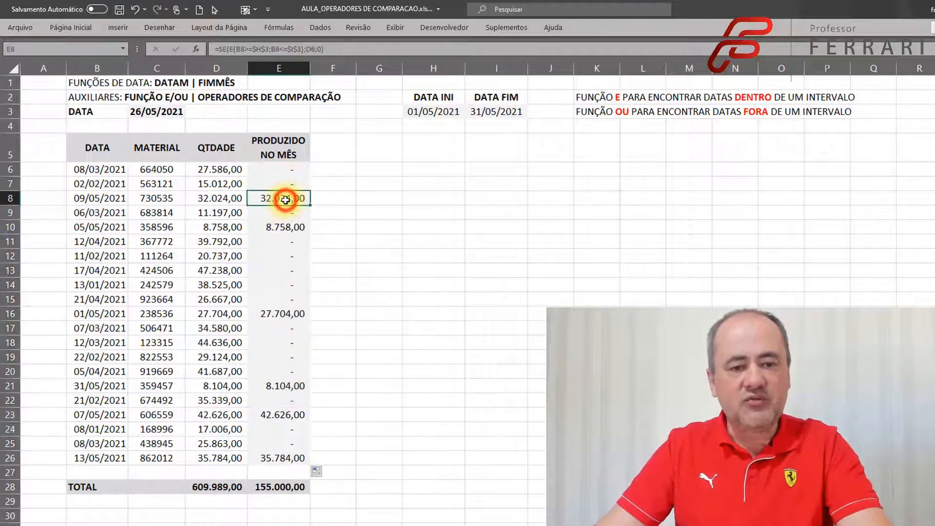
double_click(282, 172)
key(Escape)
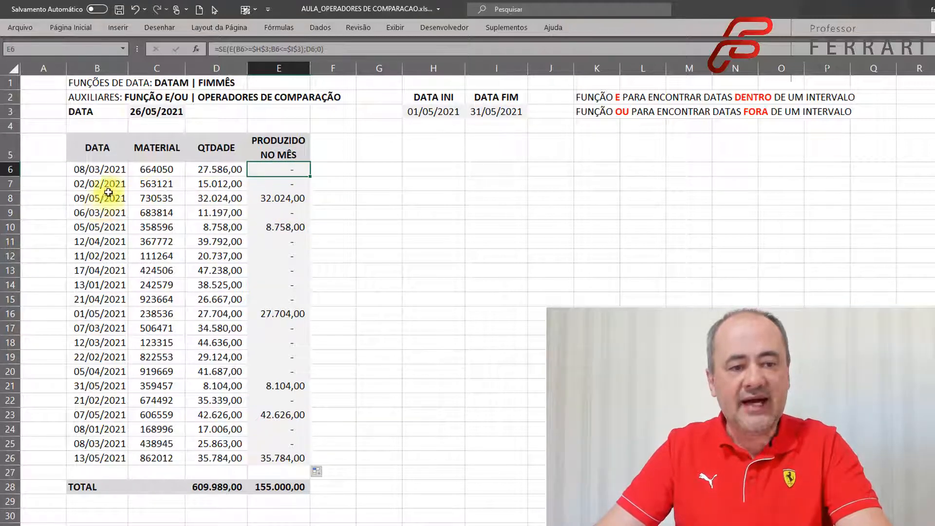
double_click(280, 170)
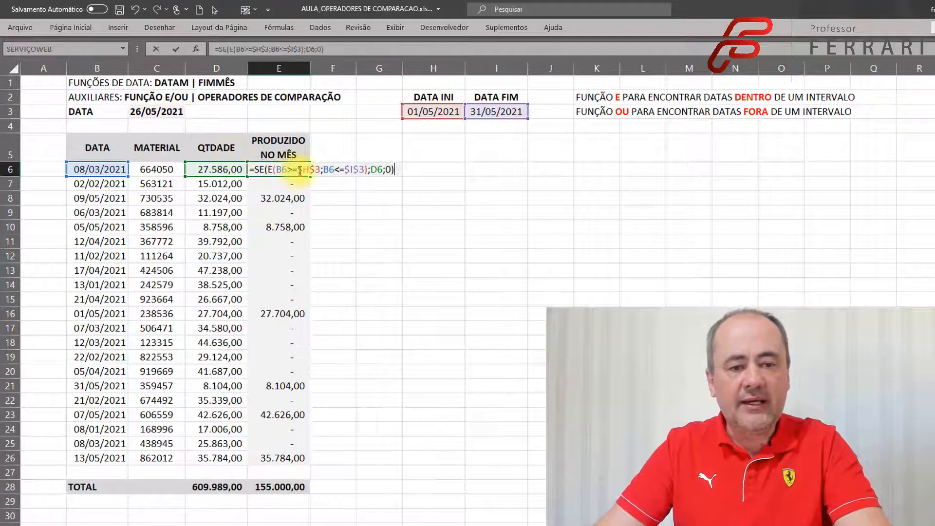
key(ctrl+Return)
Replace the $H$3 reference in the E6 formula with FIMMÊS(C3;-1)+1 as the start date of the month.
key(F2)
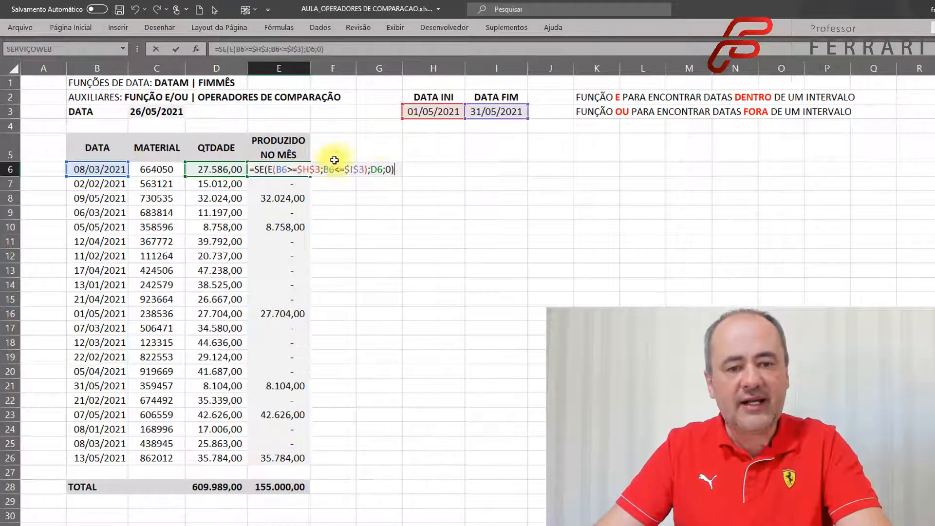
click(299, 170)
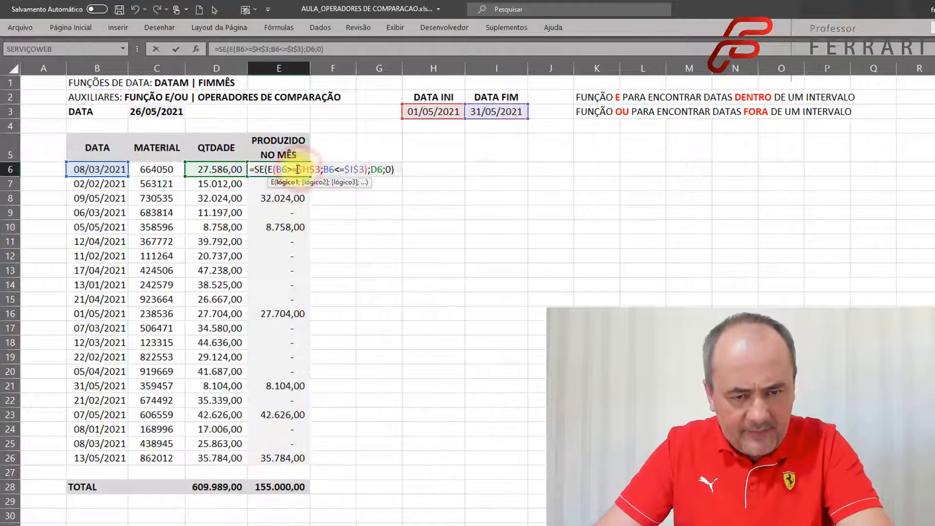
drag(297, 169, 320, 188)
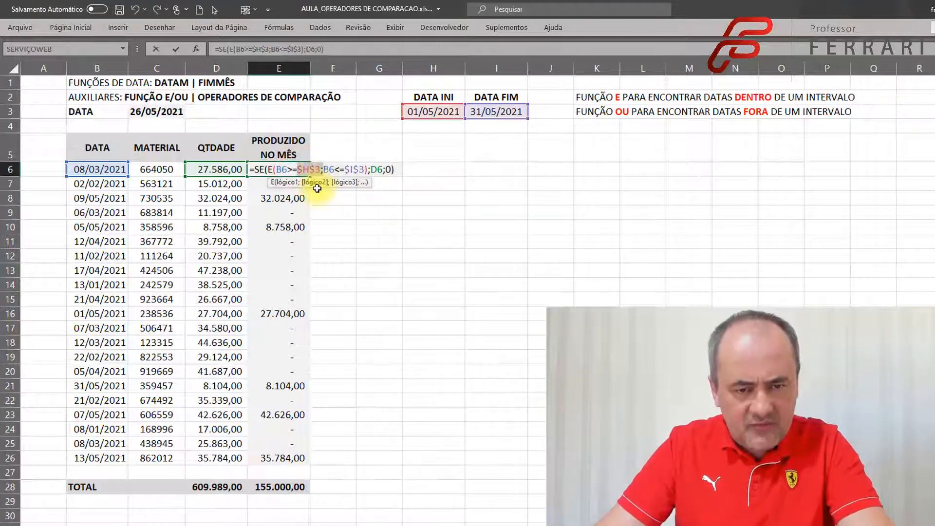
key(Delete)
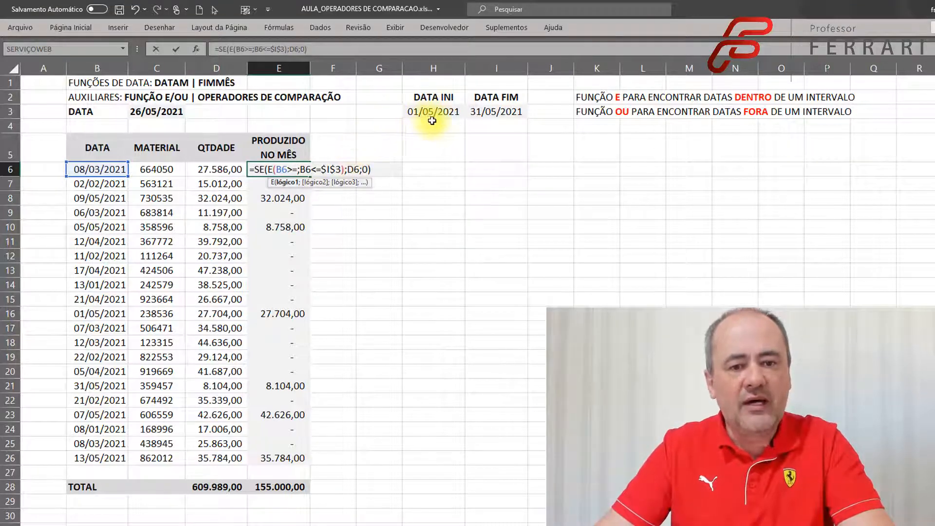
text(FIMMES()
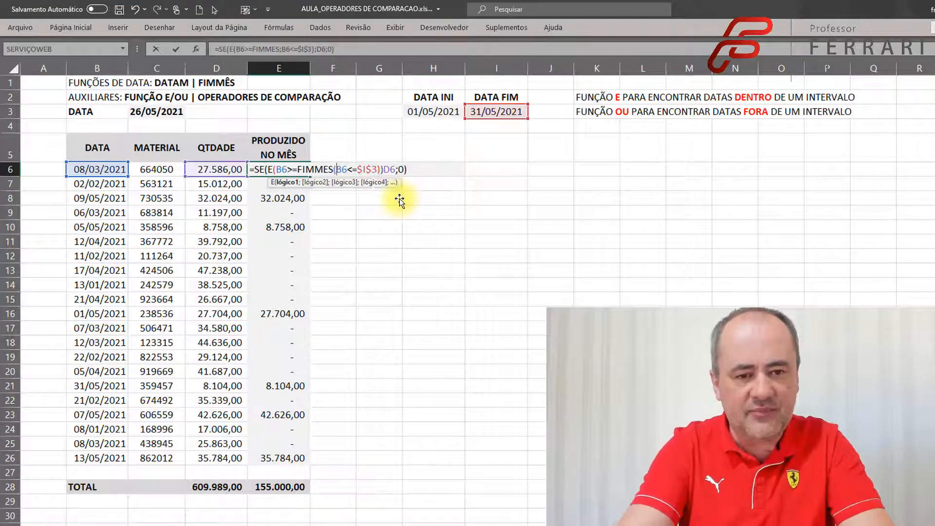
text(;)
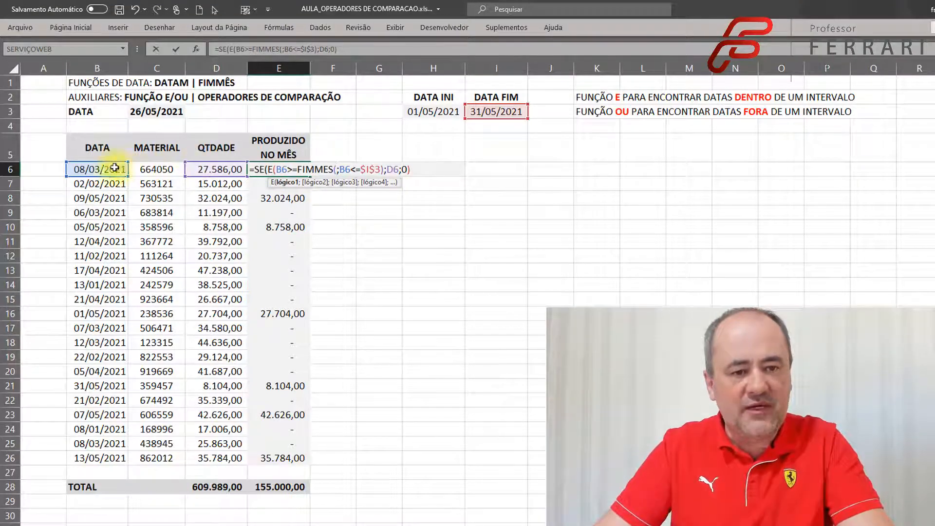
click(150, 111)
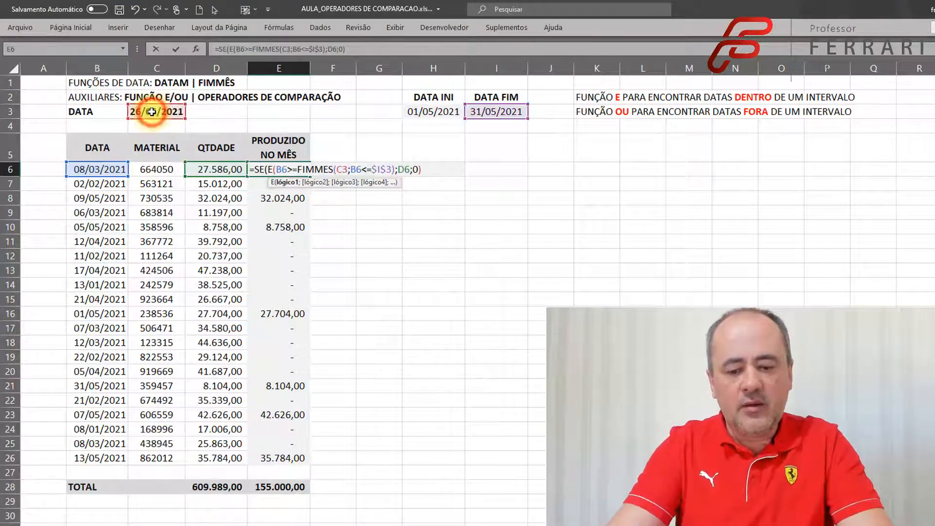
text(;-1)
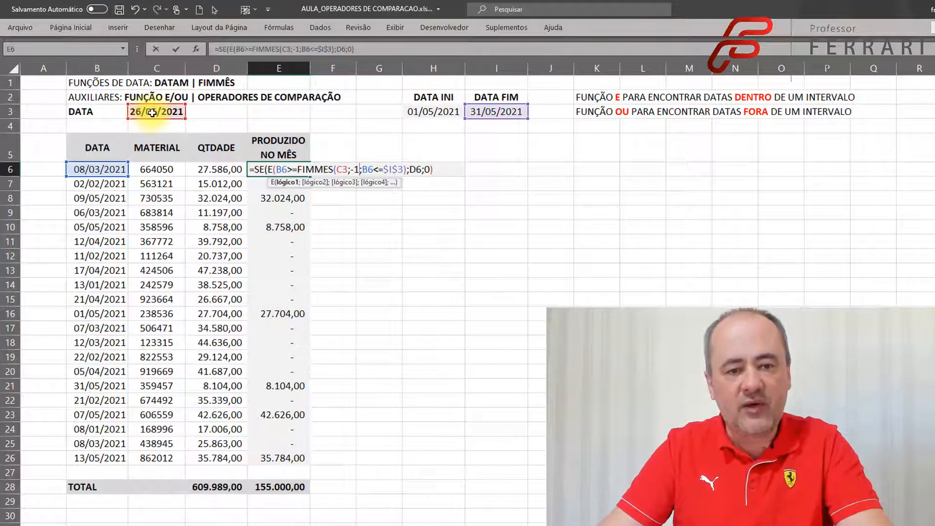
text()+1)
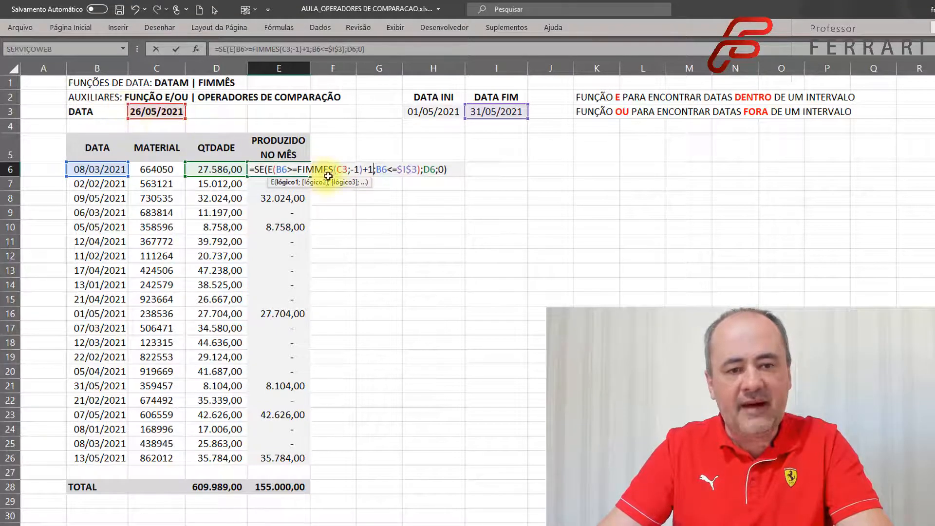
key(Return)
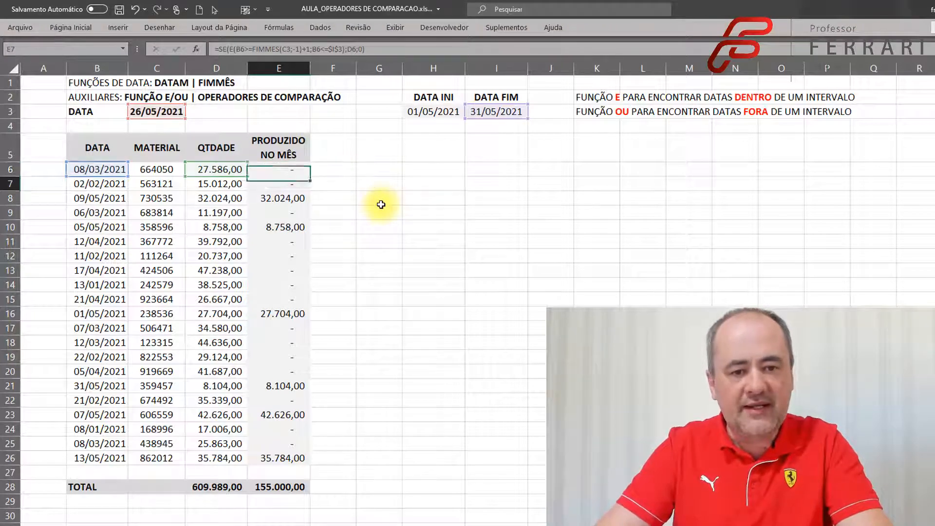
Make the C3 reference inside the first FIMMÊS of the E6 formula absolute, as $C$3.
click(291, 169)
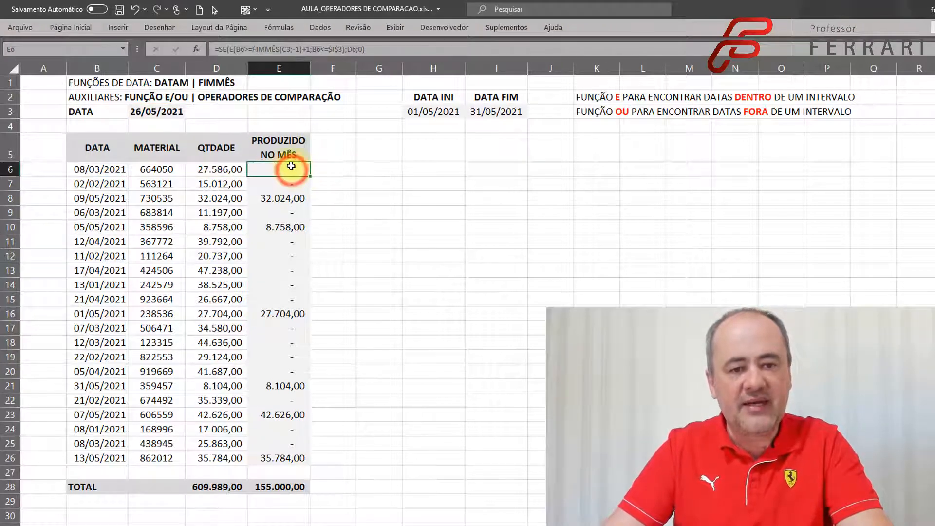
double_click(289, 169)
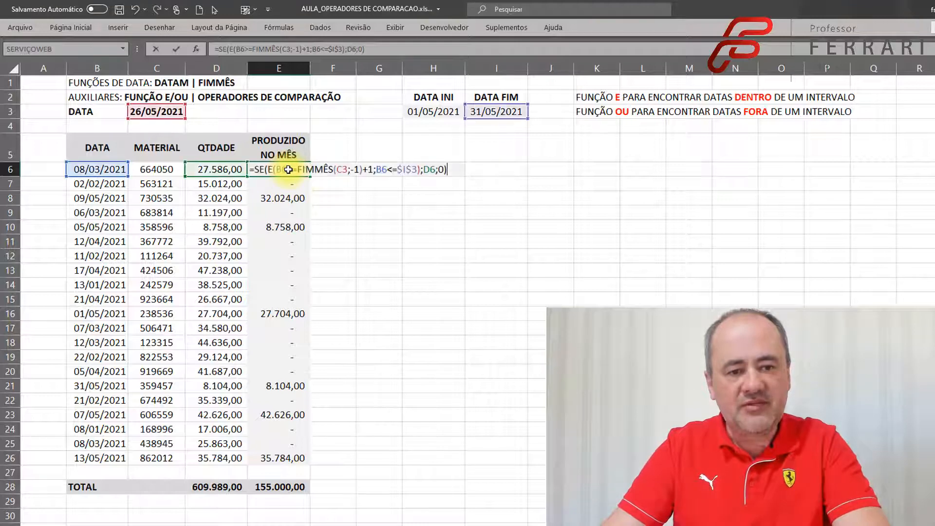
click(340, 170)
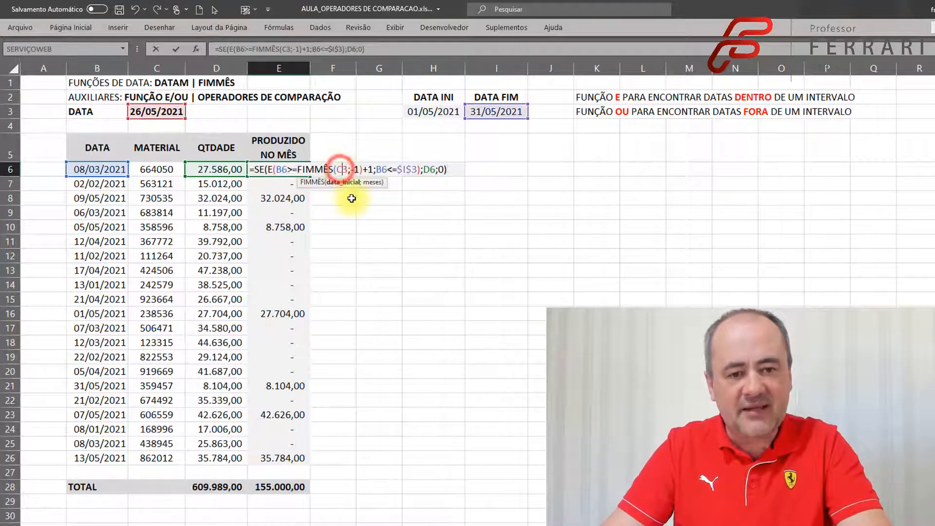
key(F4)
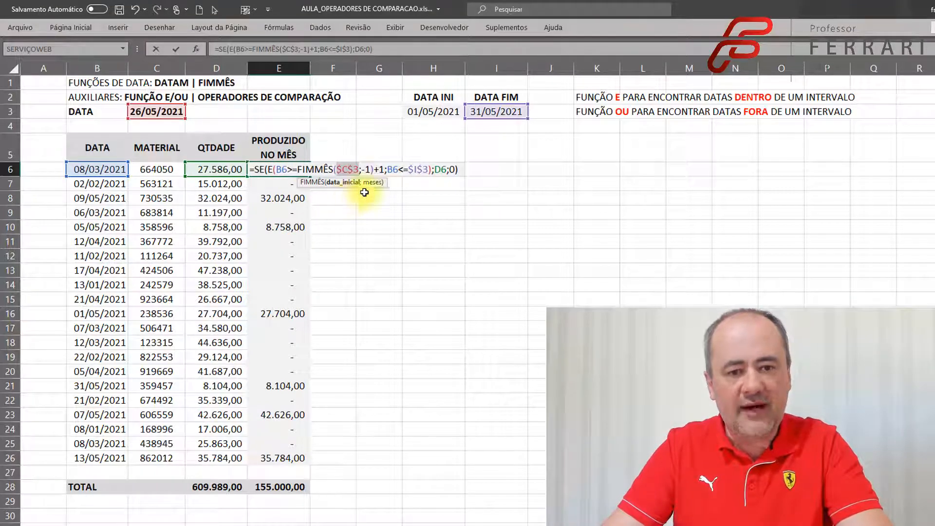
Replace the $I$3 reference in the E6 formula with FIMMÊS(C3;0) as the end date of the month.
drag(409, 170, 428, 172)
key(BackSpace)
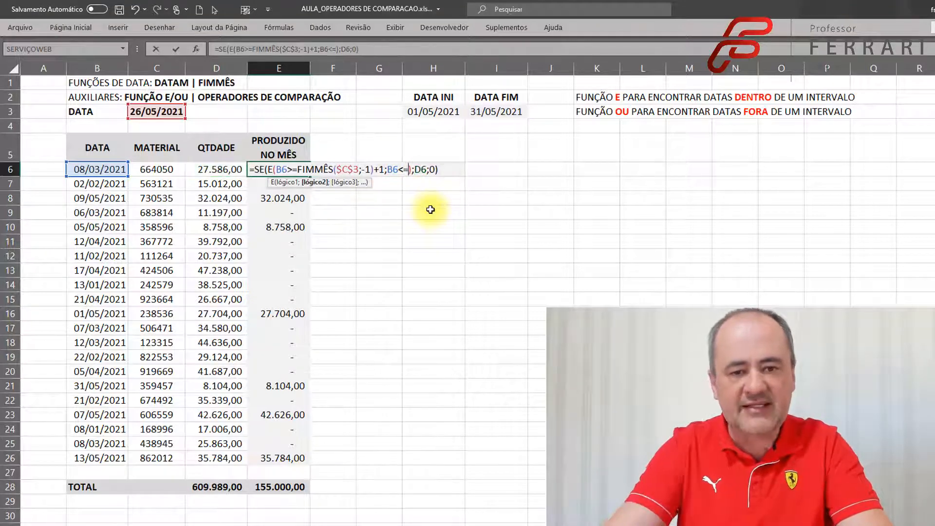
text(FIMMES()
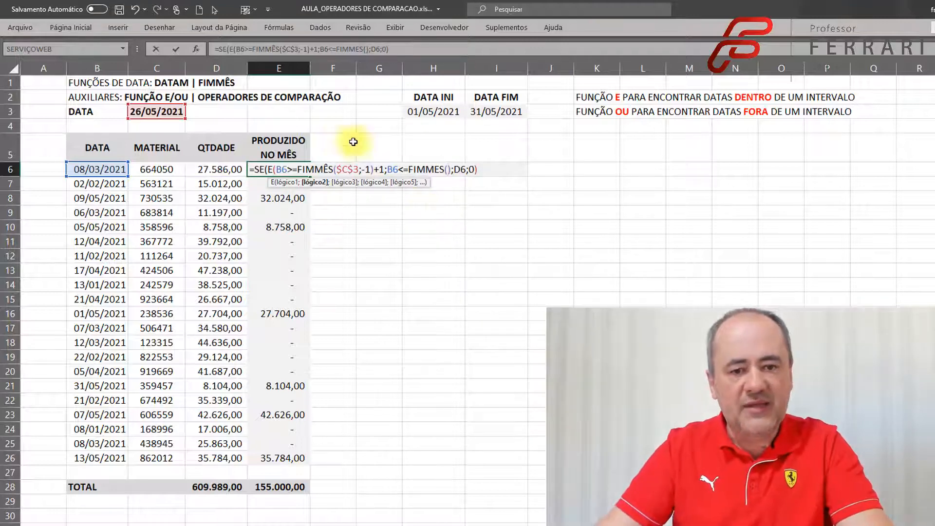
click(152, 112)
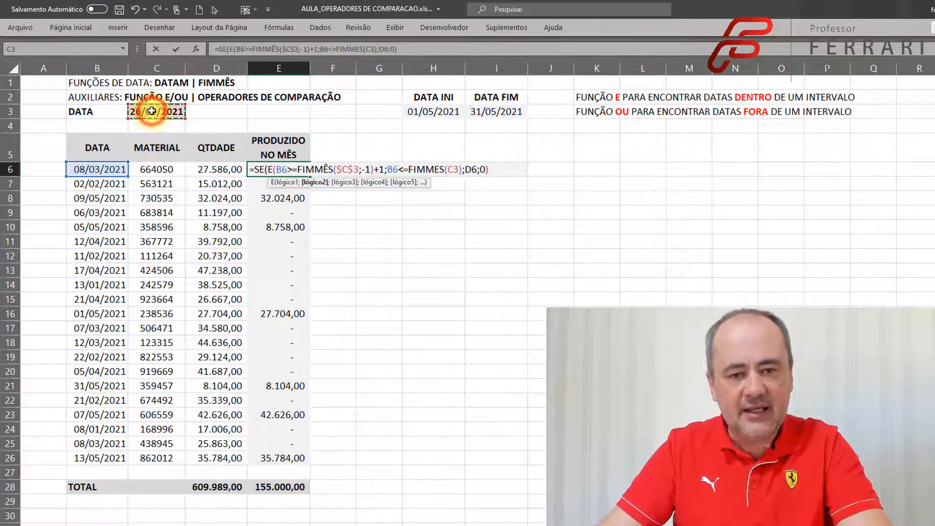
text(;0))
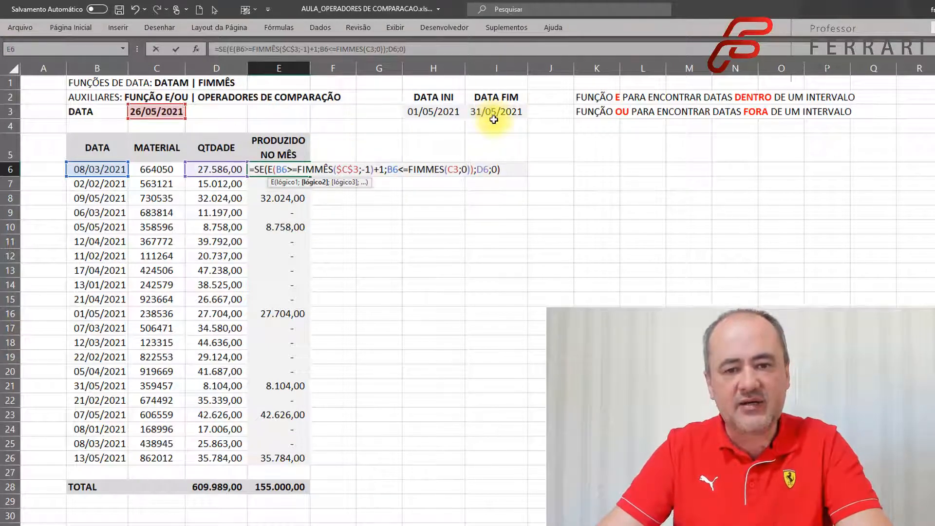
key(ctrl+Return)
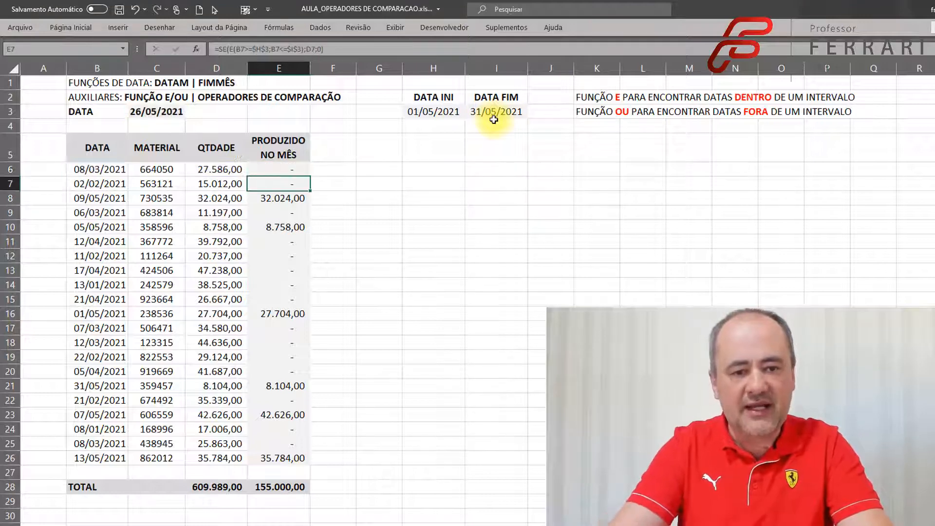
Make the C3 reference inside the second FIMMÊS of the E6 formula absolute, as $C$3.
key(F2)
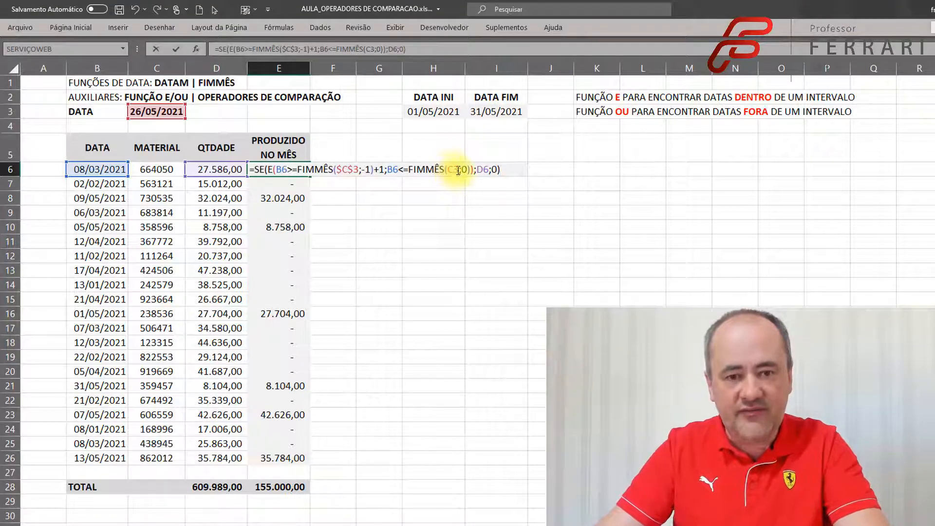
click(452, 169)
key(F4)
key(Return)
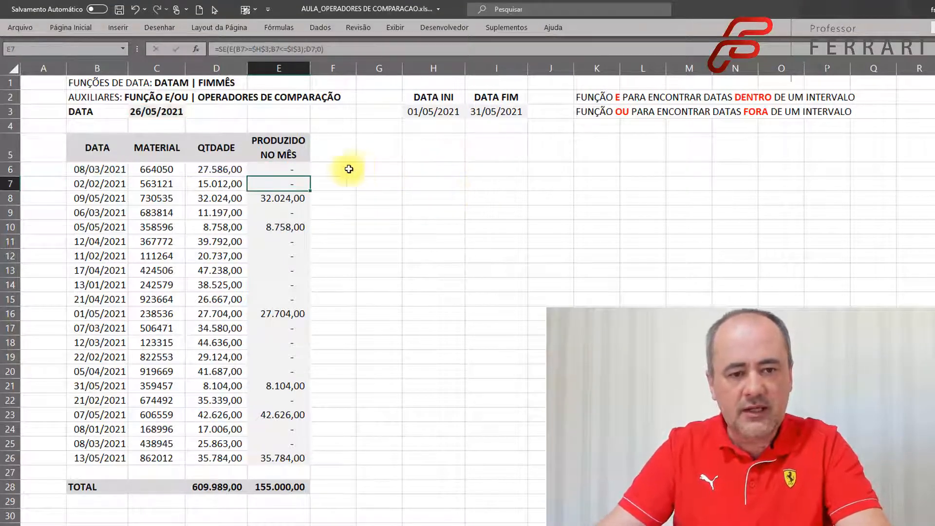
Fill the updated E6 formula down to E26 and check the copied formulas in E16 and E10.
click(302, 169)
drag(310, 176, 290, 470)
click(296, 313)
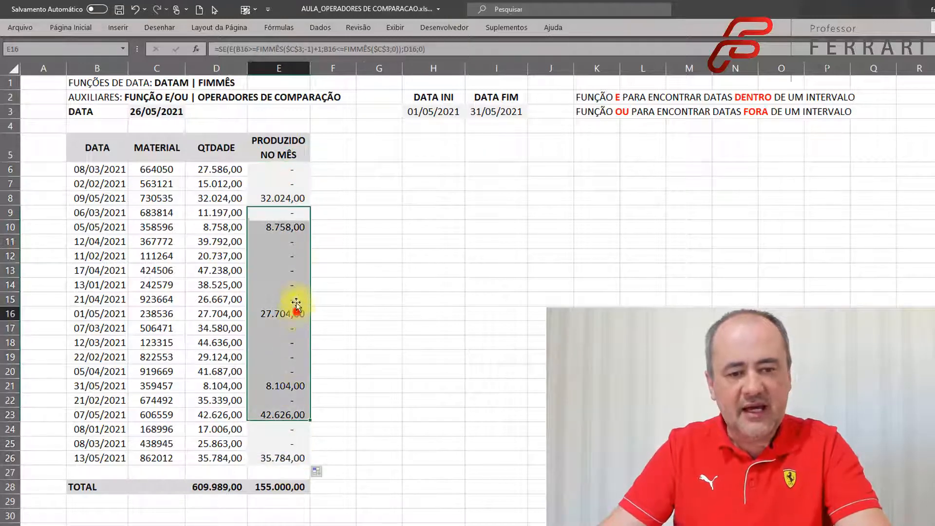
click(292, 228)
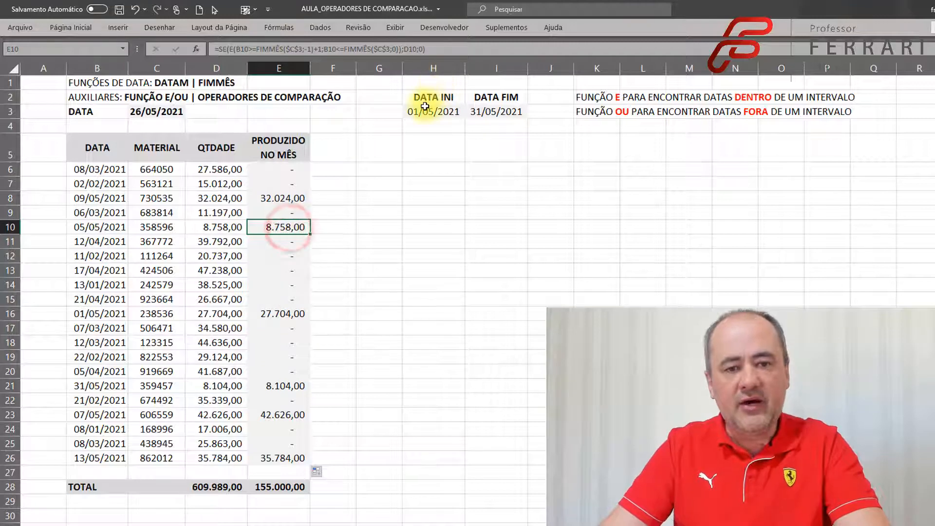
Clear the DATA INI and DATA FIM helper dates in H3:I3.
drag(425, 108, 484, 110)
key(Delete)
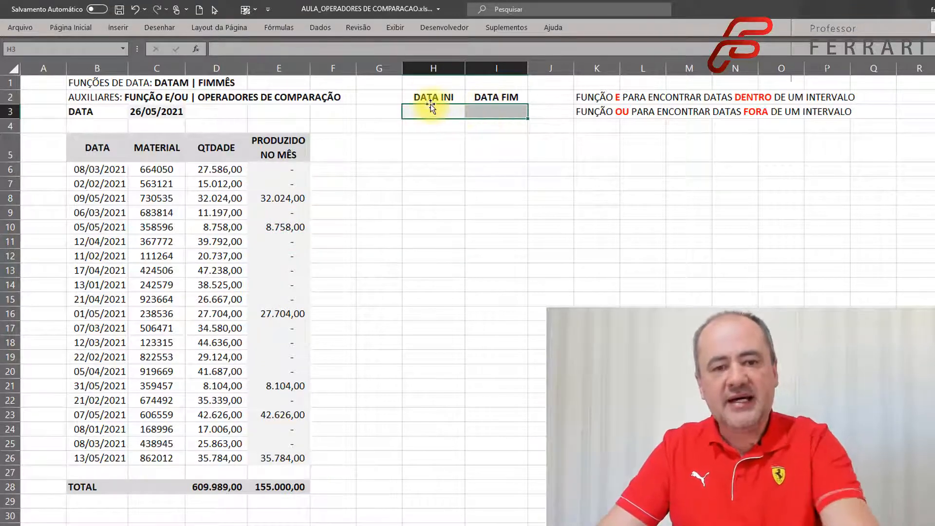
click(431, 83)
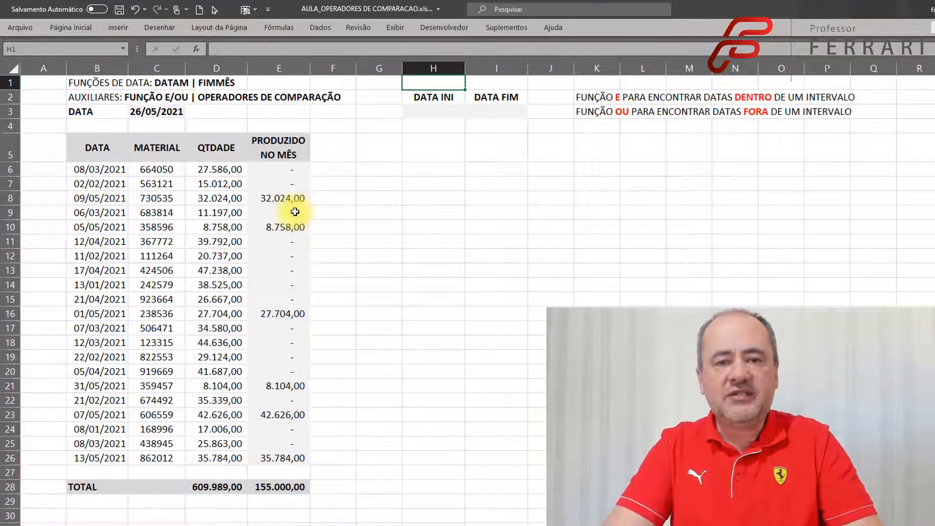
Set the reference date in C3 to 10/02/2021 and check the February dates in B7, B12, B19 and B22.
click(152, 109)
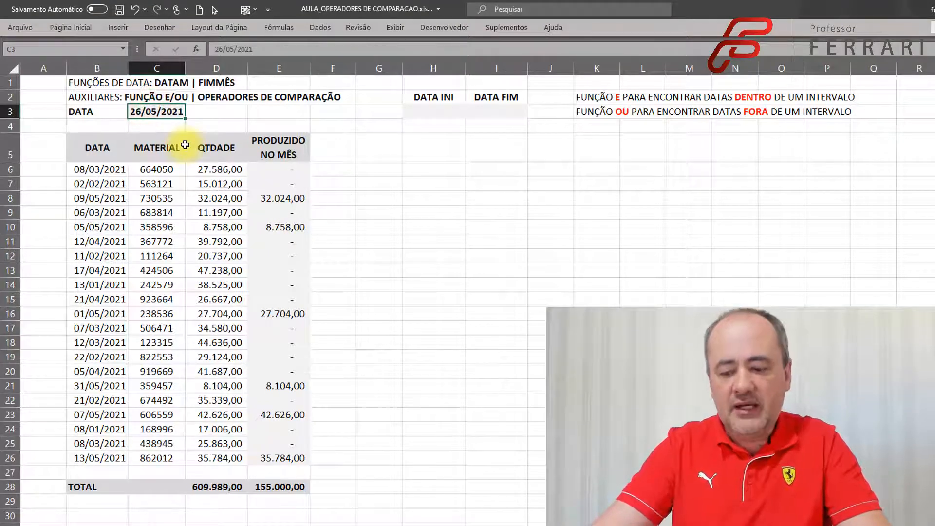
text(10/02/2021)
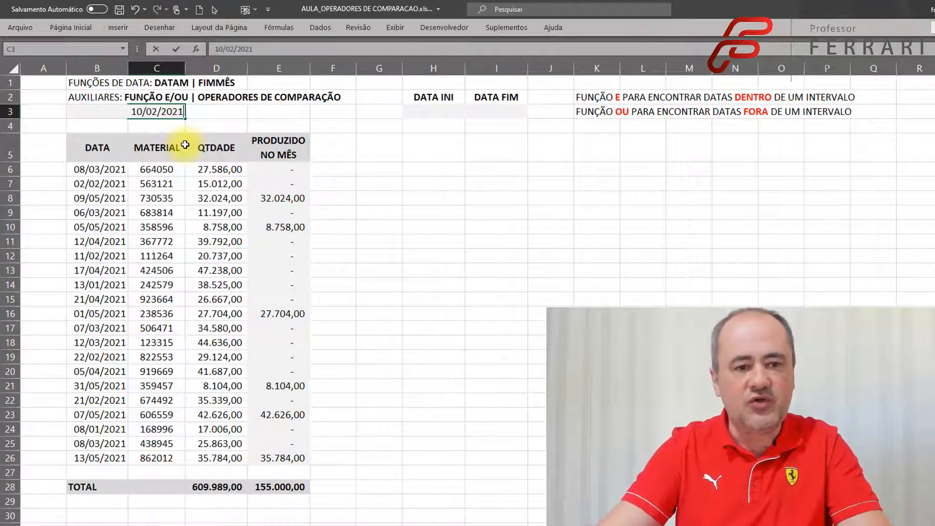
key(Return)
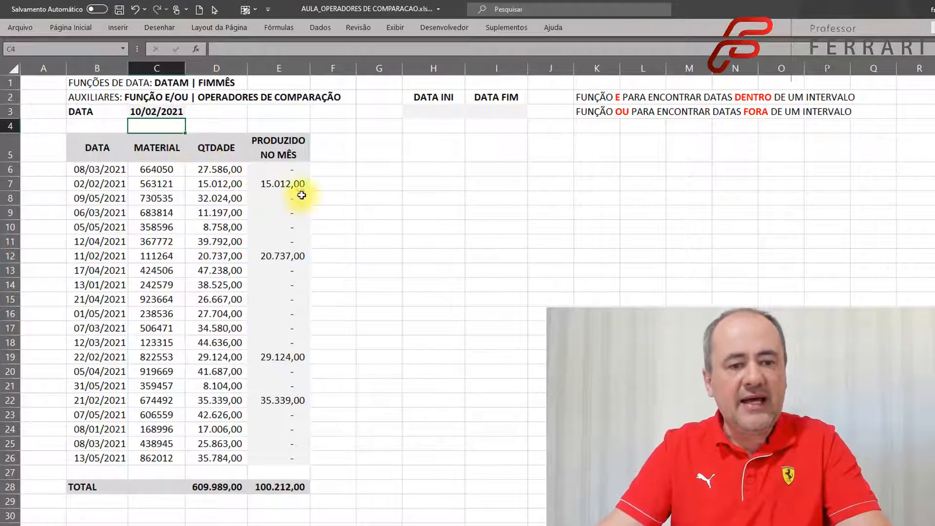
click(106, 181)
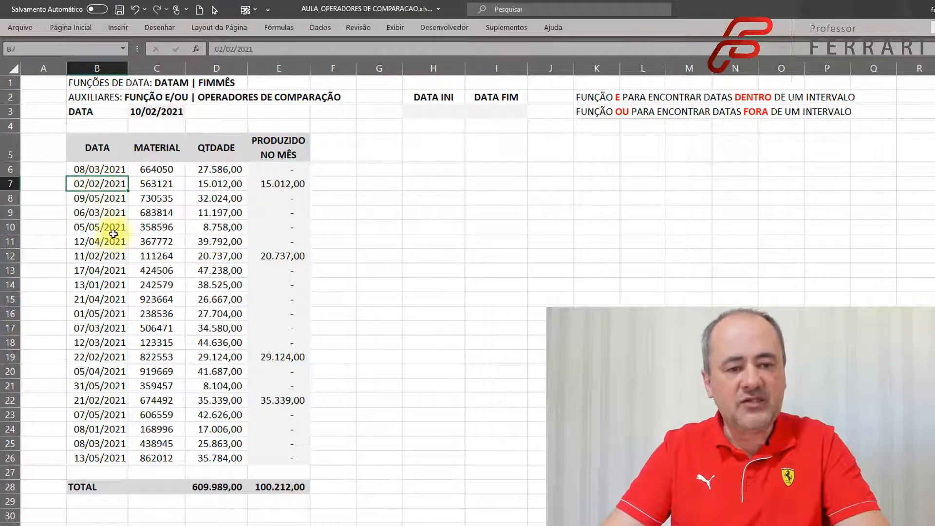
click(105, 255)
click(107, 355)
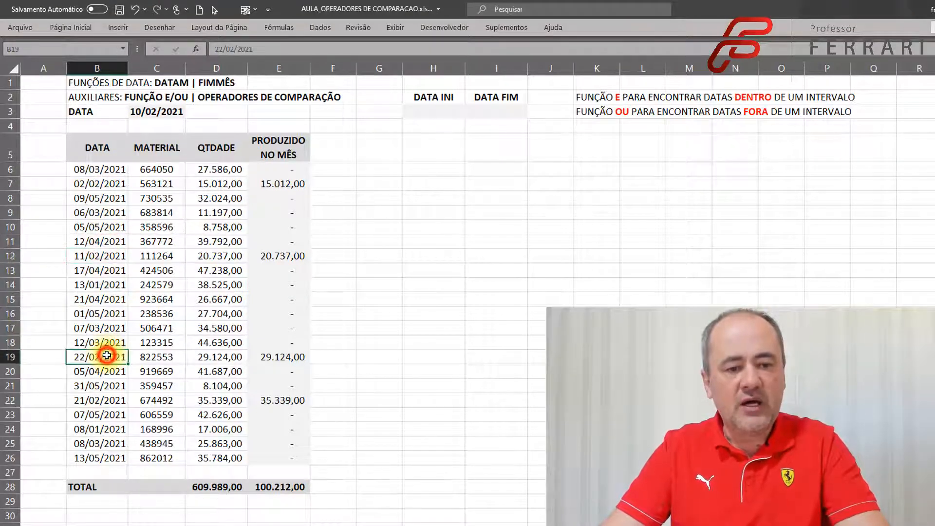
click(112, 401)
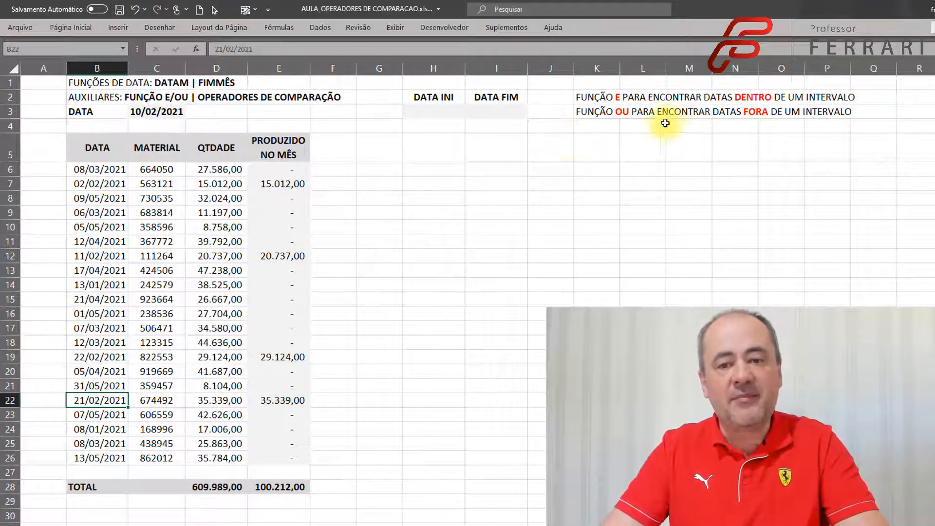
Replace the E function with OU in the E6 formula and fill it down to E26.
click(297, 172)
key(F2)
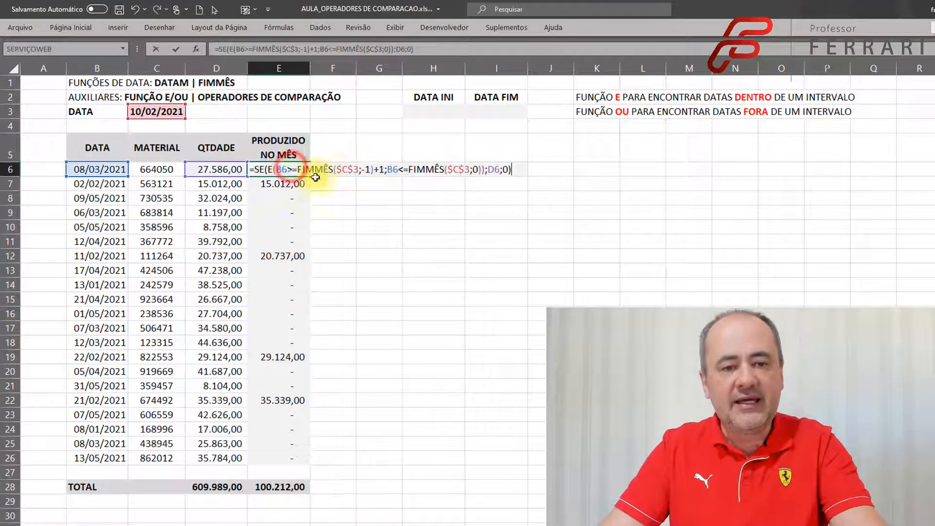
click(272, 170)
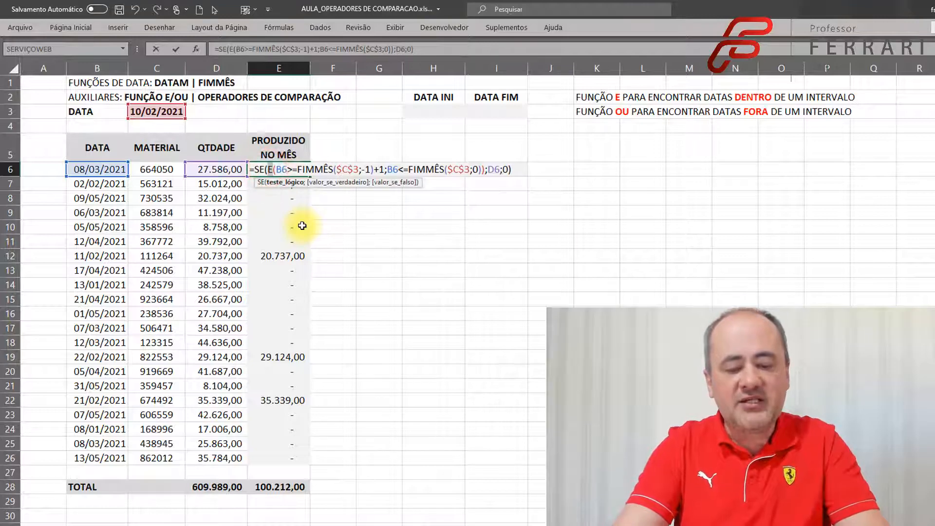
key(Return)
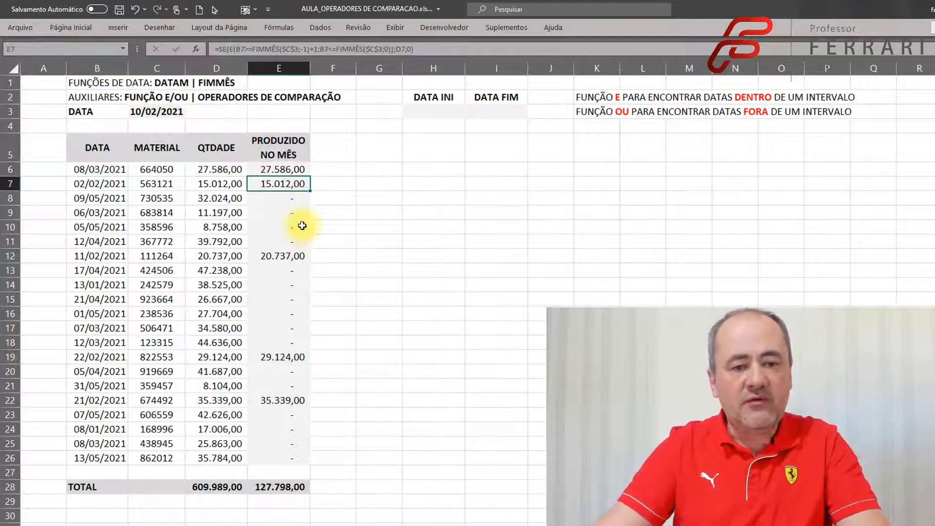
click(301, 169)
drag(310, 175, 298, 465)
click(299, 262)
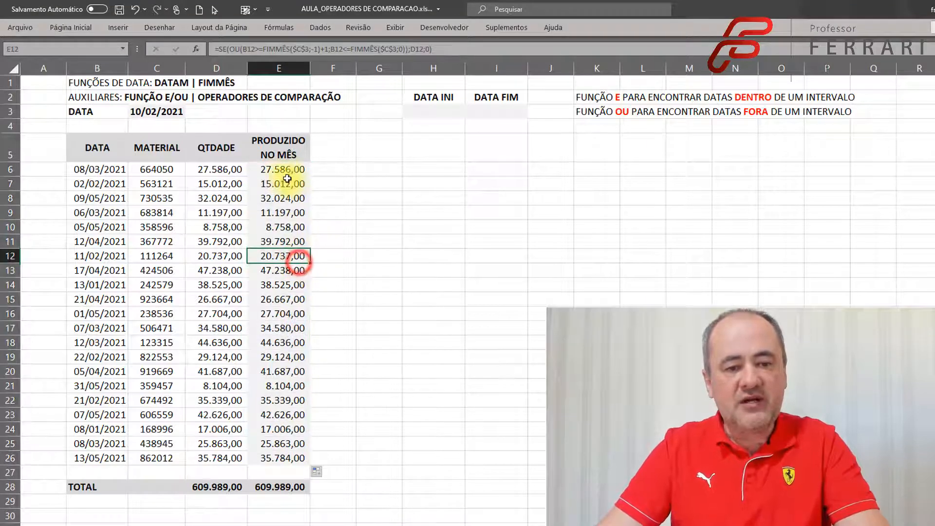
Reverse the E6 comparisons to B6<=FIMMÊS($C$3;-1)+1 and B6>=FIMMÊS($C$3;0) within OU, and fill the formula down to E26.
click(290, 171)
double_click(305, 171)
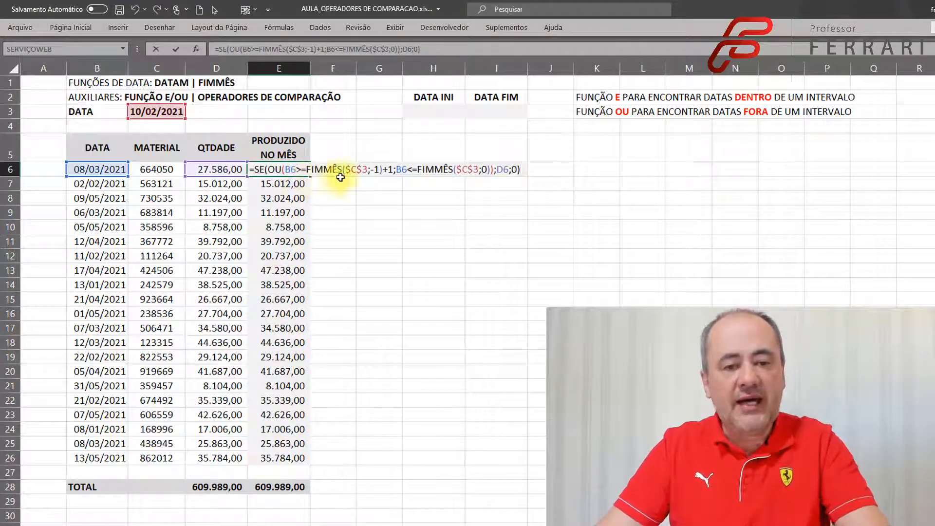
click(296, 169)
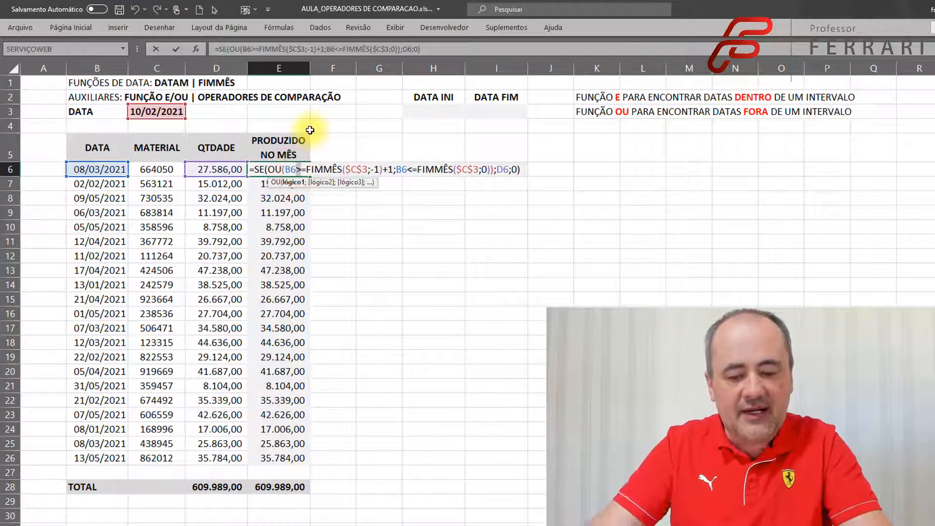
click(411, 172)
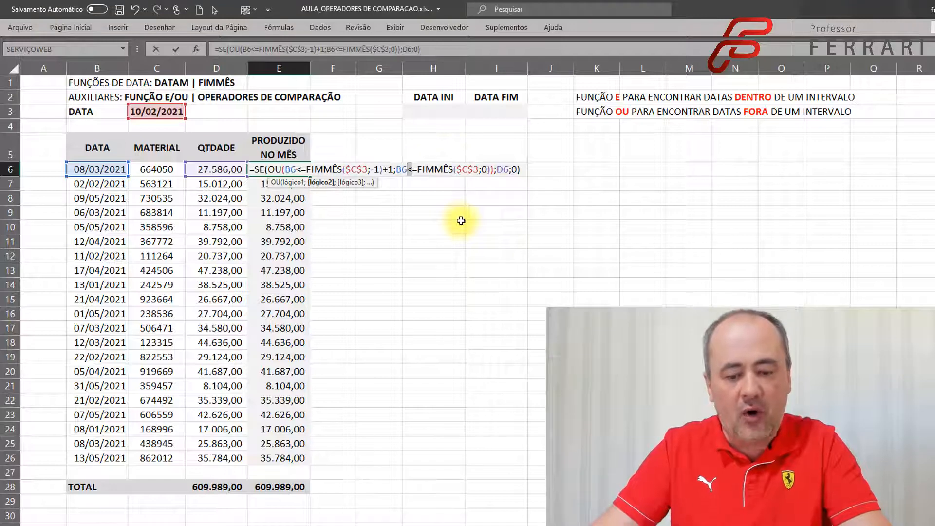
key(Return)
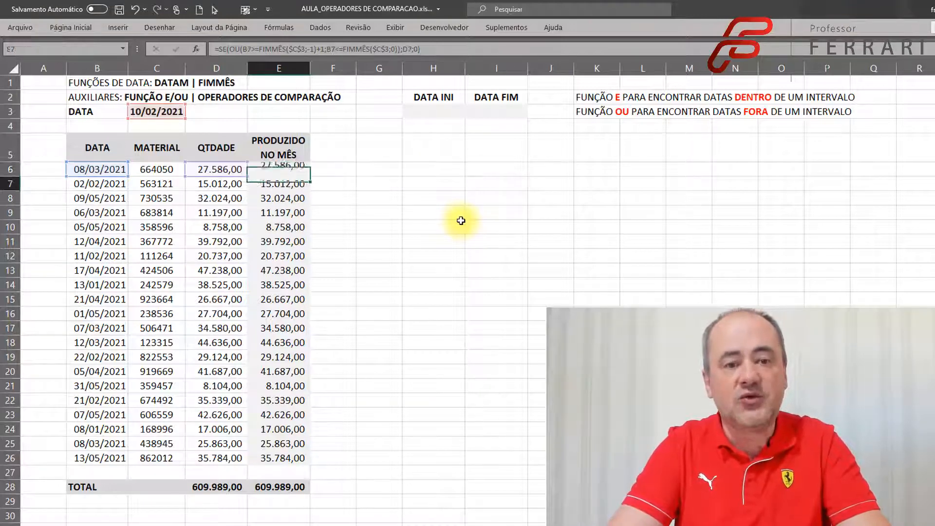
click(303, 171)
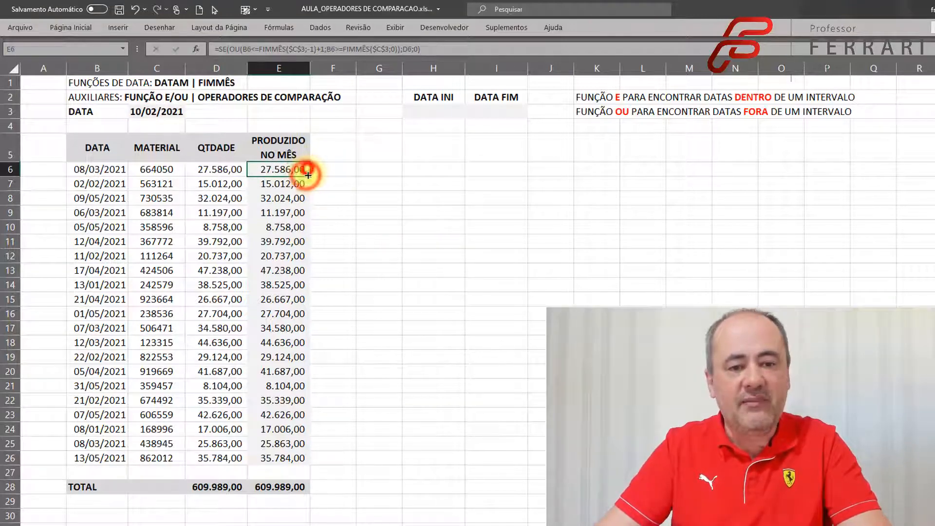
double_click(310, 176)
Check the result in E7 and the February dates in B7, B12, B19 and B22 against the OU formula.
click(284, 181)
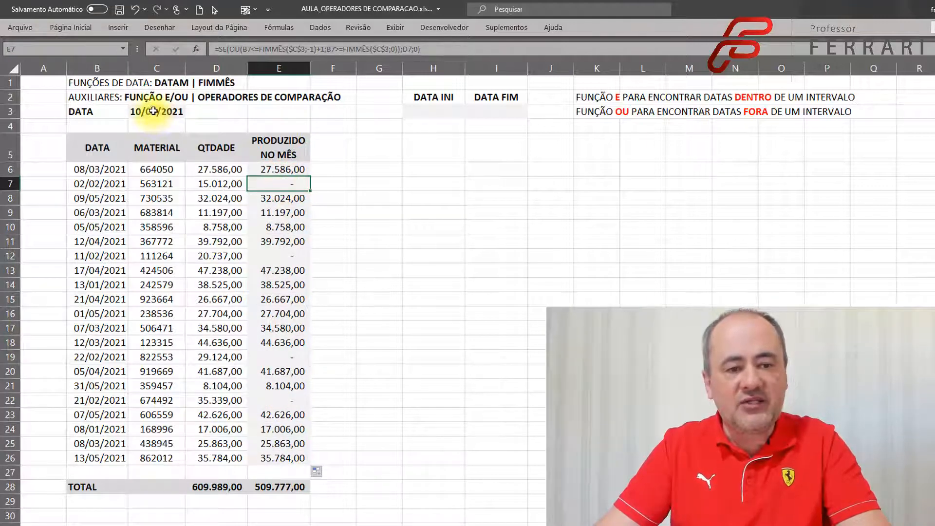
click(106, 182)
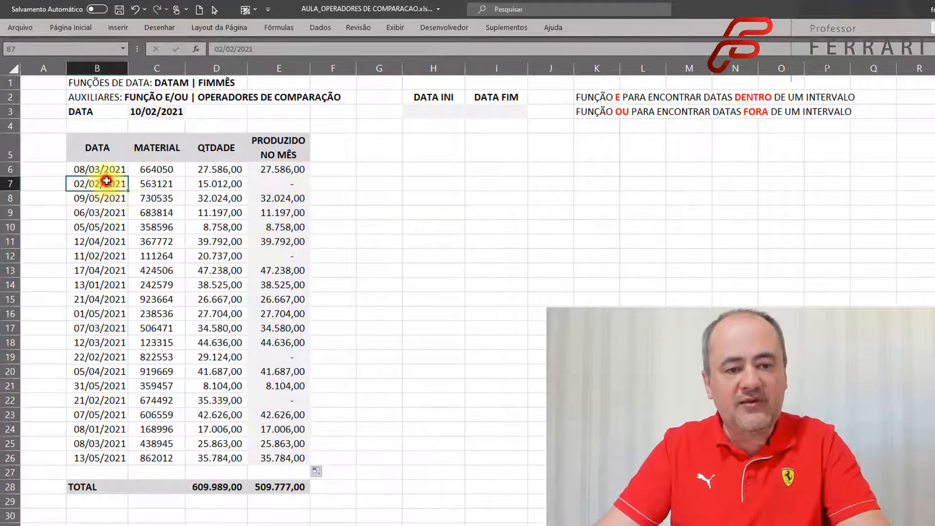
click(118, 253)
click(117, 357)
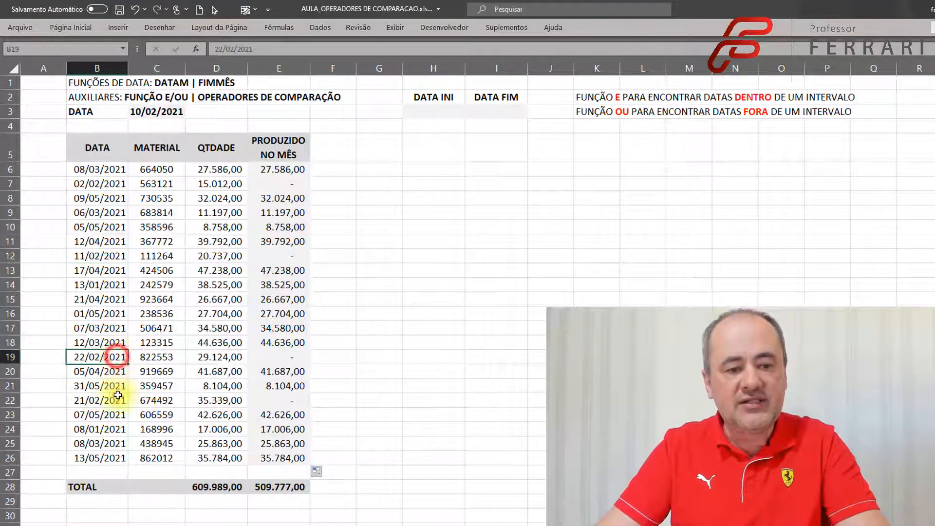
click(117, 400)
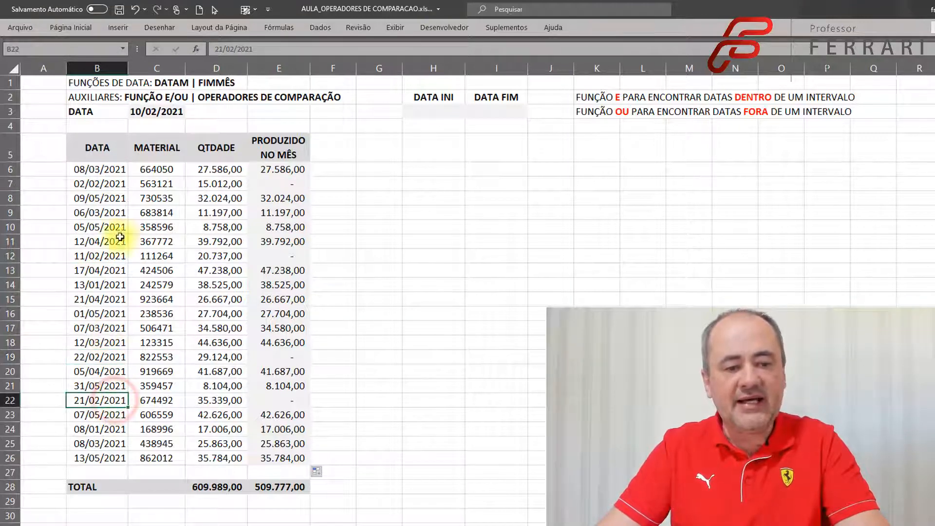
Set the reference date in C3 to 25/05/2021 and check the May rows 8, 10 and 23.
click(158, 113)
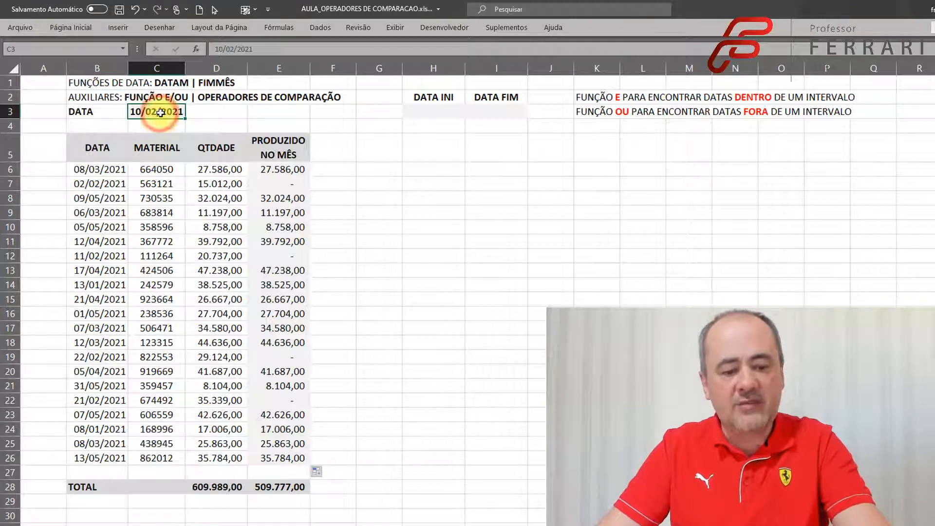
text(25/05)
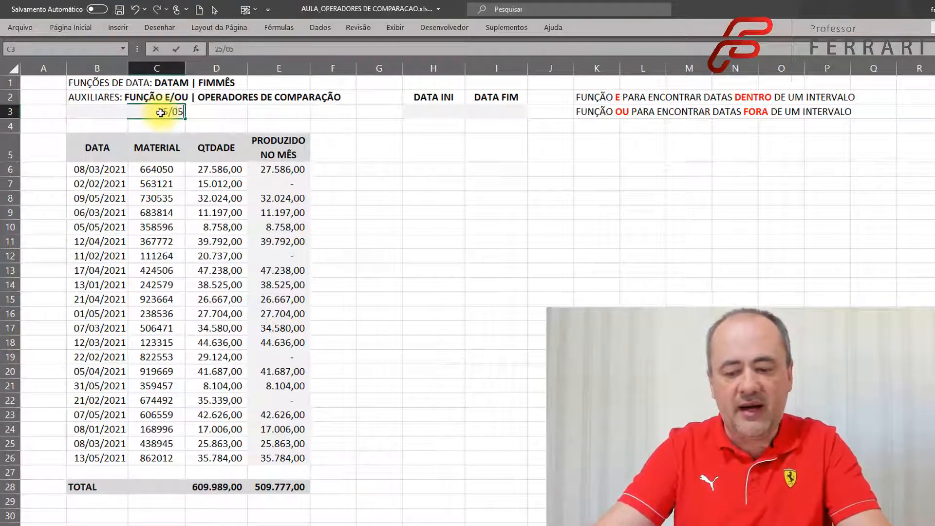
text(/2021)
key(Return)
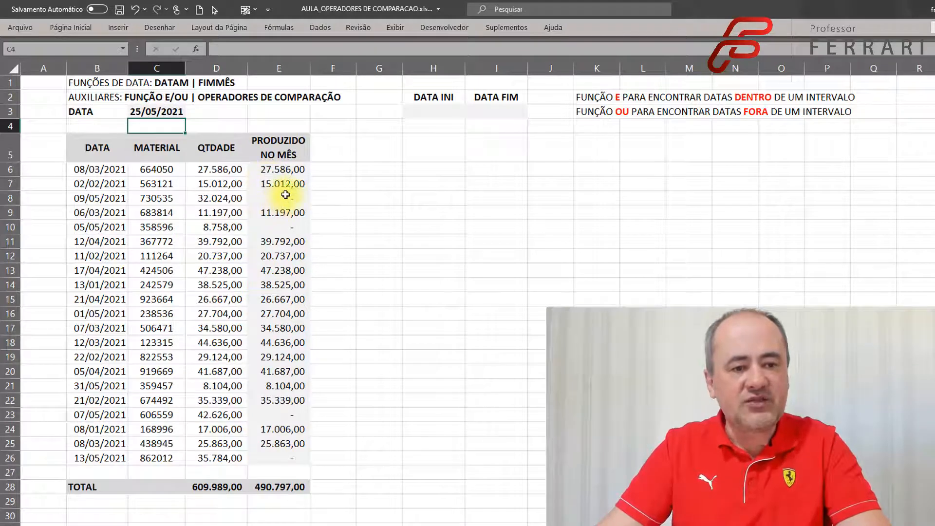
click(114, 199)
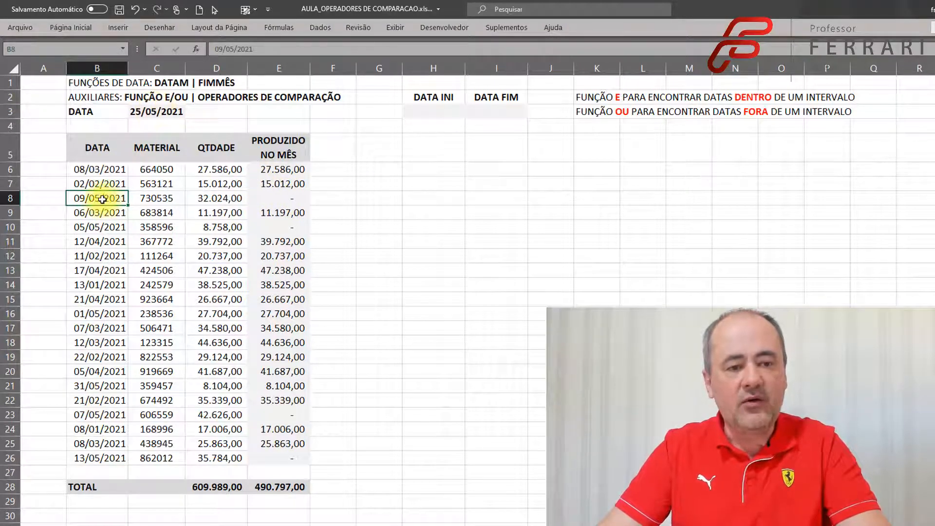
click(104, 226)
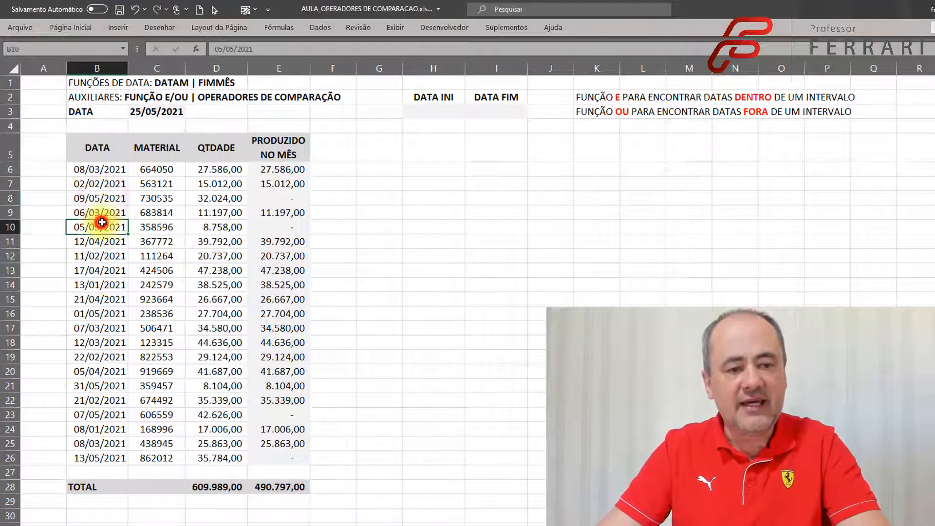
click(284, 222)
click(271, 412)
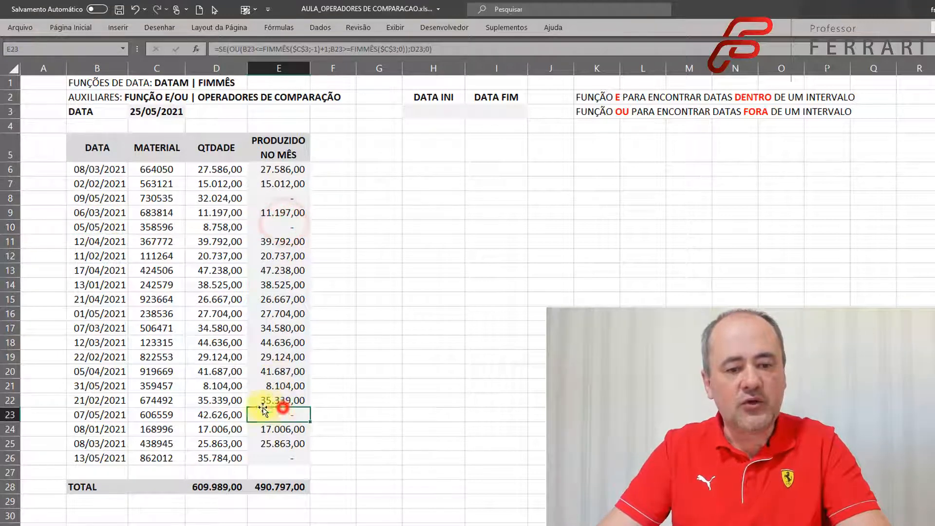
click(111, 415)
Replace the OU function with E in the E6 formula.
double_click(277, 169)
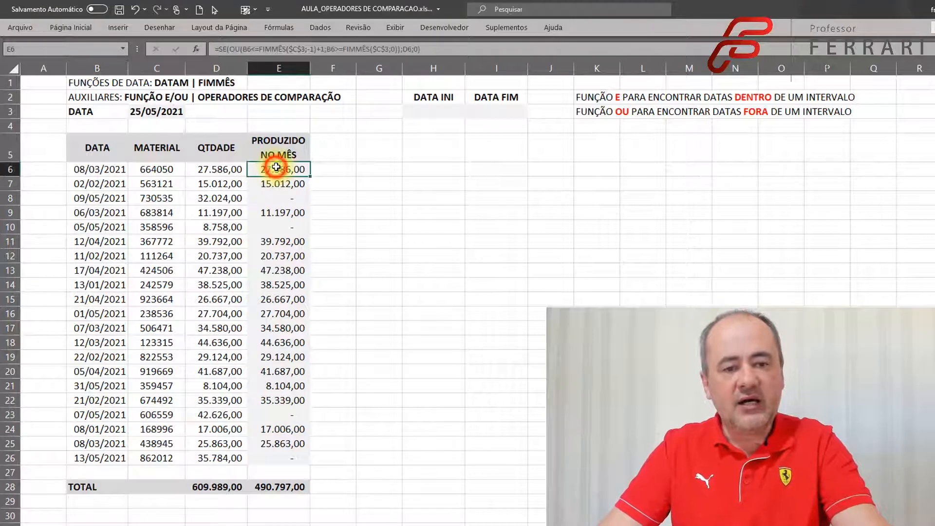
click(281, 170)
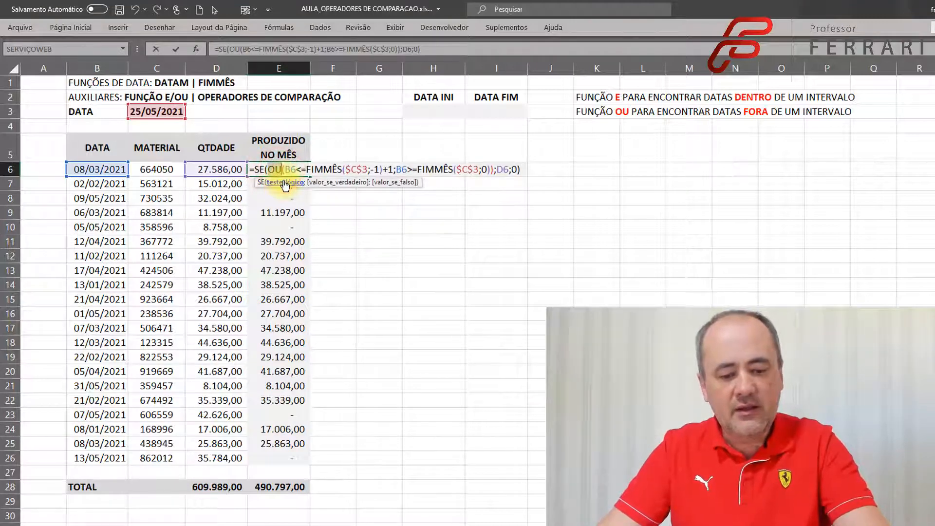
key(BackSpace)
key(BackSpace)
text(E)
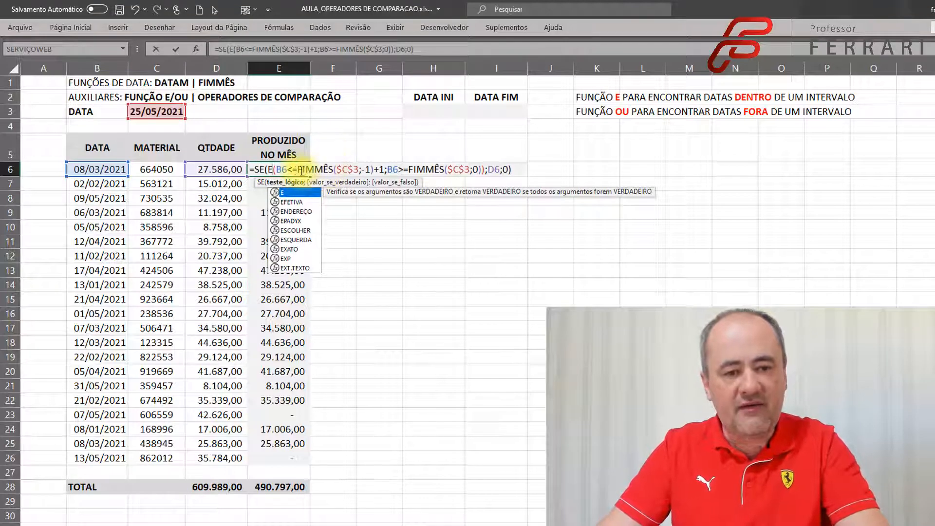
key(Escape)
Change the E6 comparisons to B6>=FIMMÊS($C$3;-1)+1 and B6<=FIMMÊS($C$3;0).
click(295, 170)
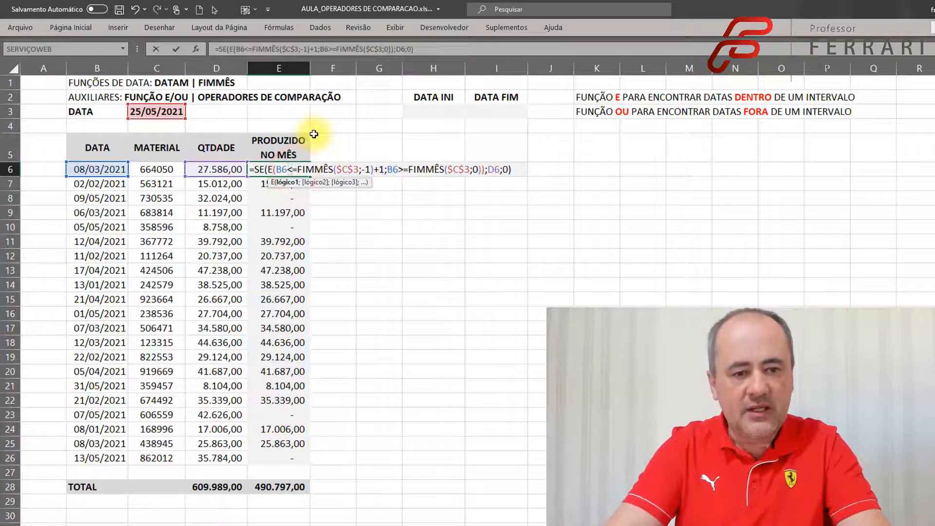
key(Delete)
text(.)
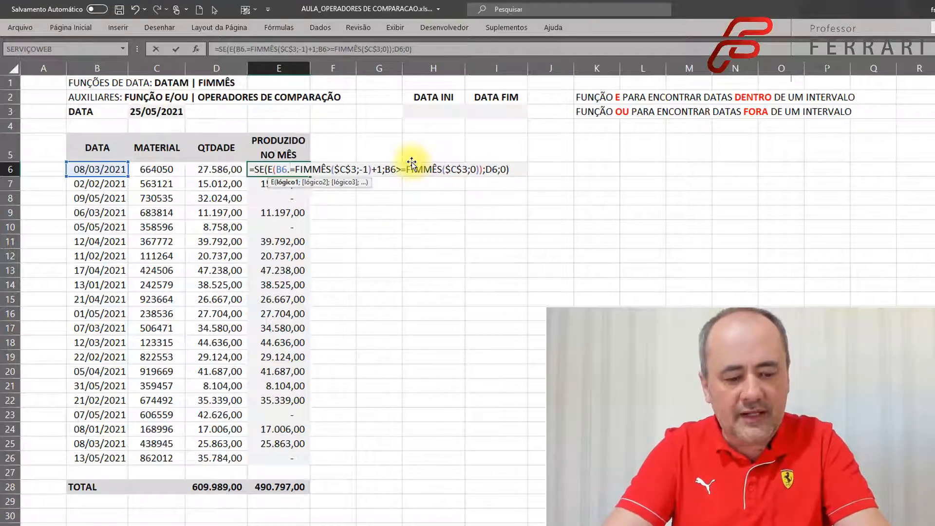
key(BackSpace)
text(<)
key(BackSpace)
text(>)
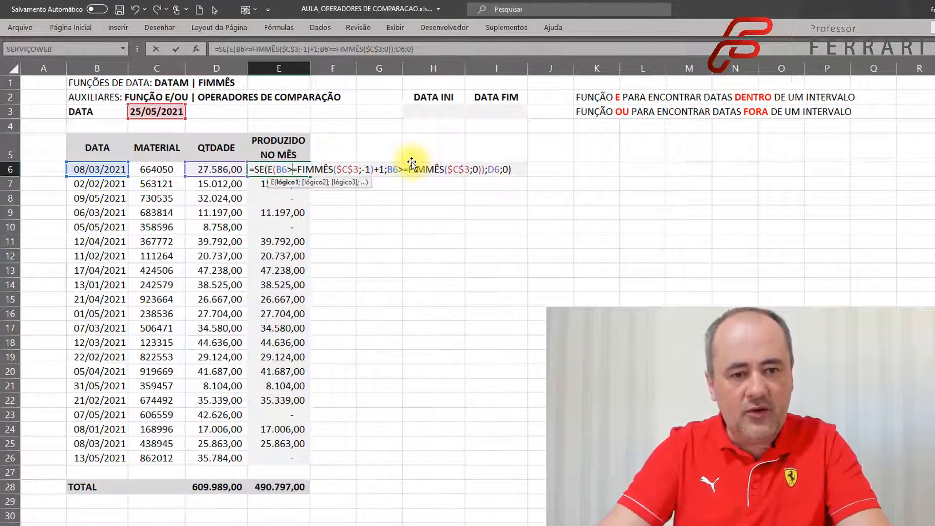
click(399, 170)
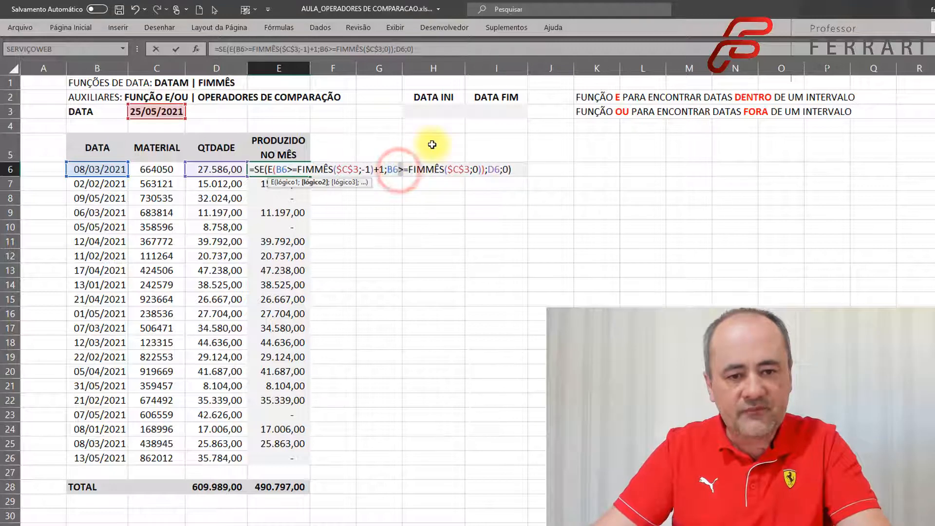
key(Return)
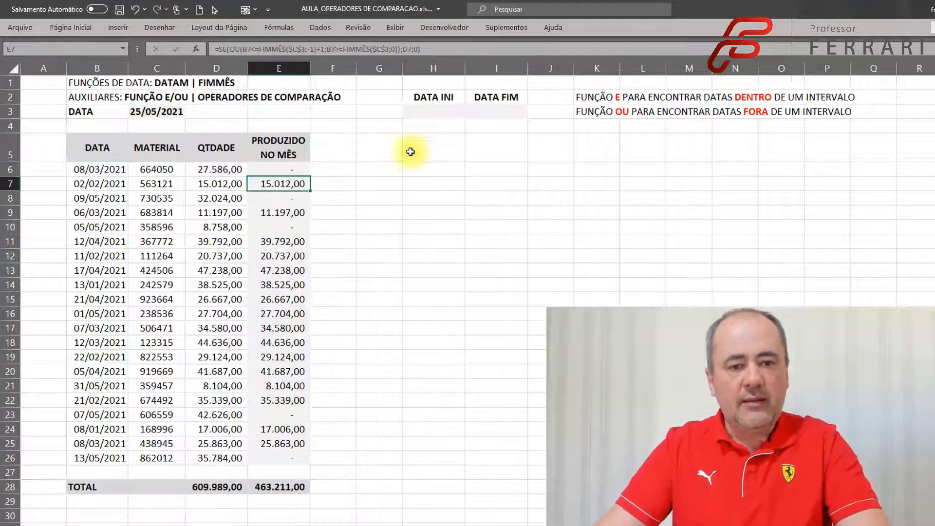
Fill the E6 formula with the E function down to E26 and check the results in E8 and E10.
click(304, 174)
double_click(310, 177)
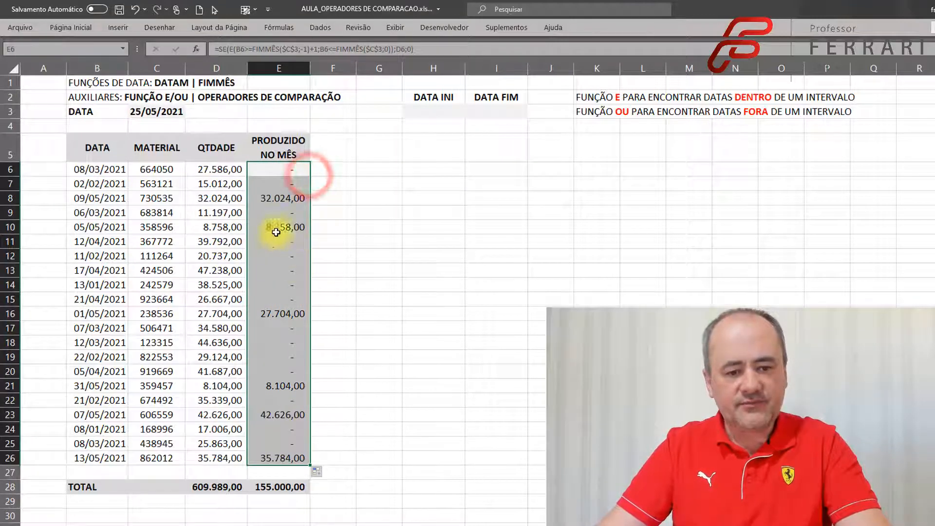
click(275, 197)
click(278, 225)
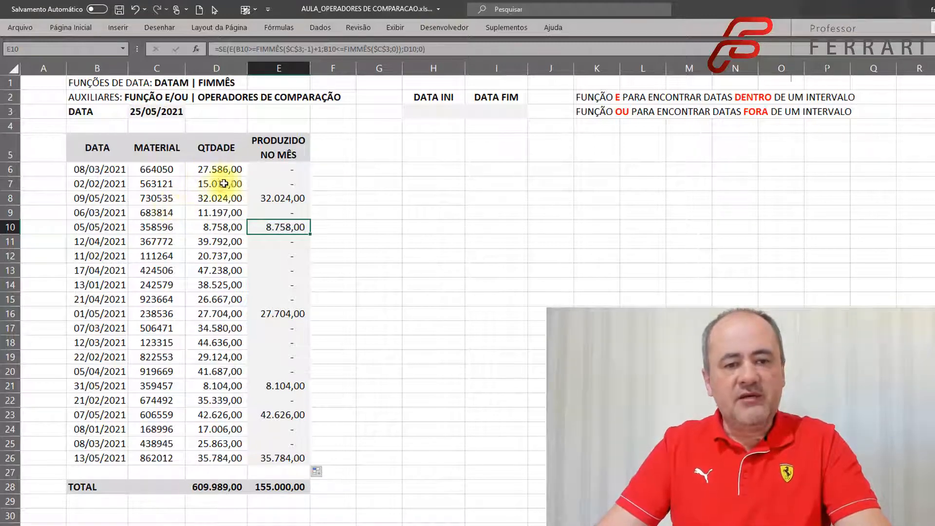
Compare the embedded FIMMÊS formula in E6 with the empty DATA INI and DATA FIM helper cells H3 and I3.
click(278, 170)
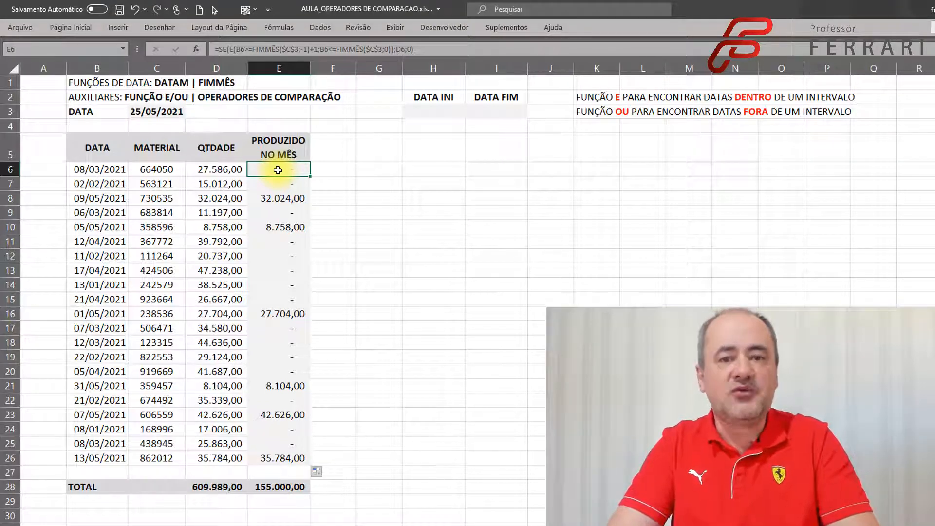
click(428, 111)
click(499, 108)
click(433, 109)
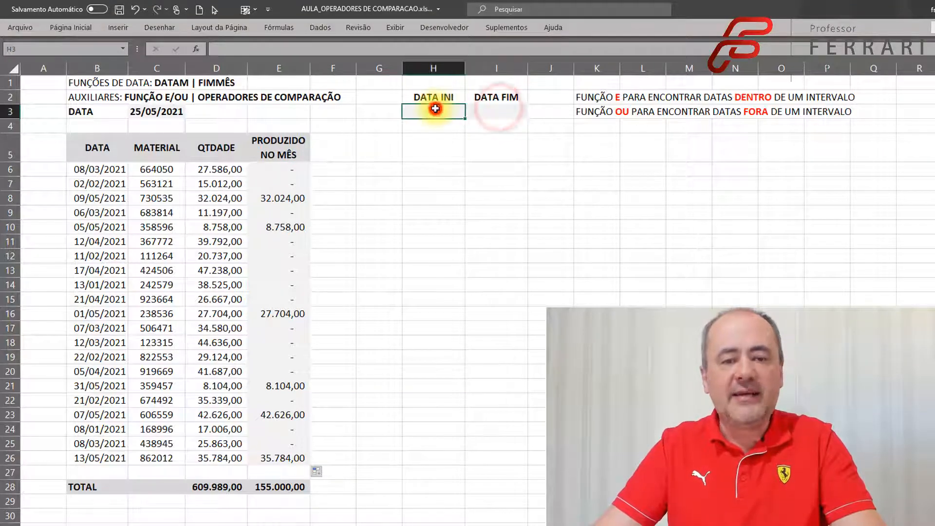
click(272, 171)
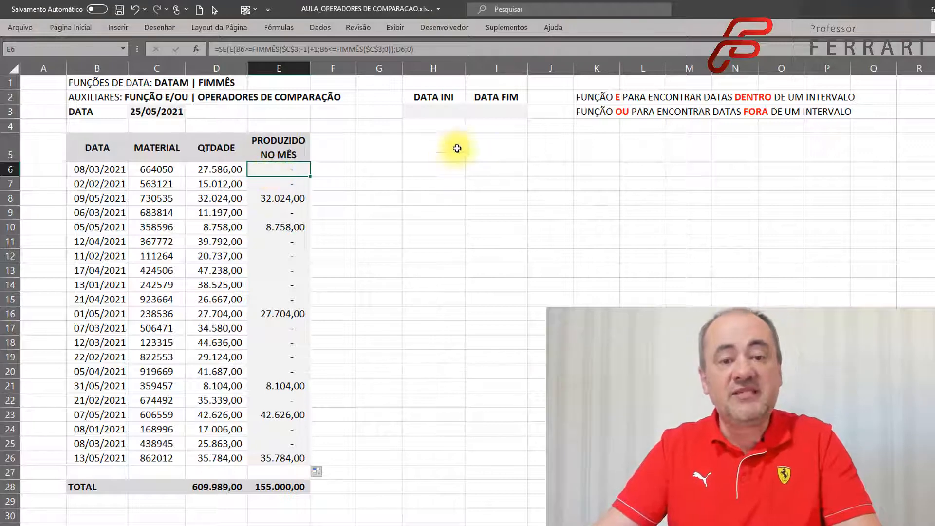
click(451, 108)
click(493, 107)
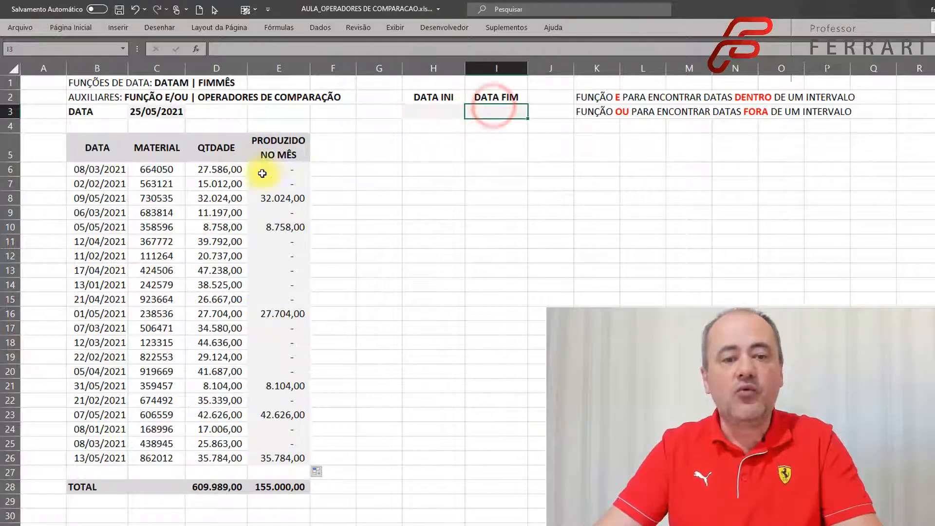